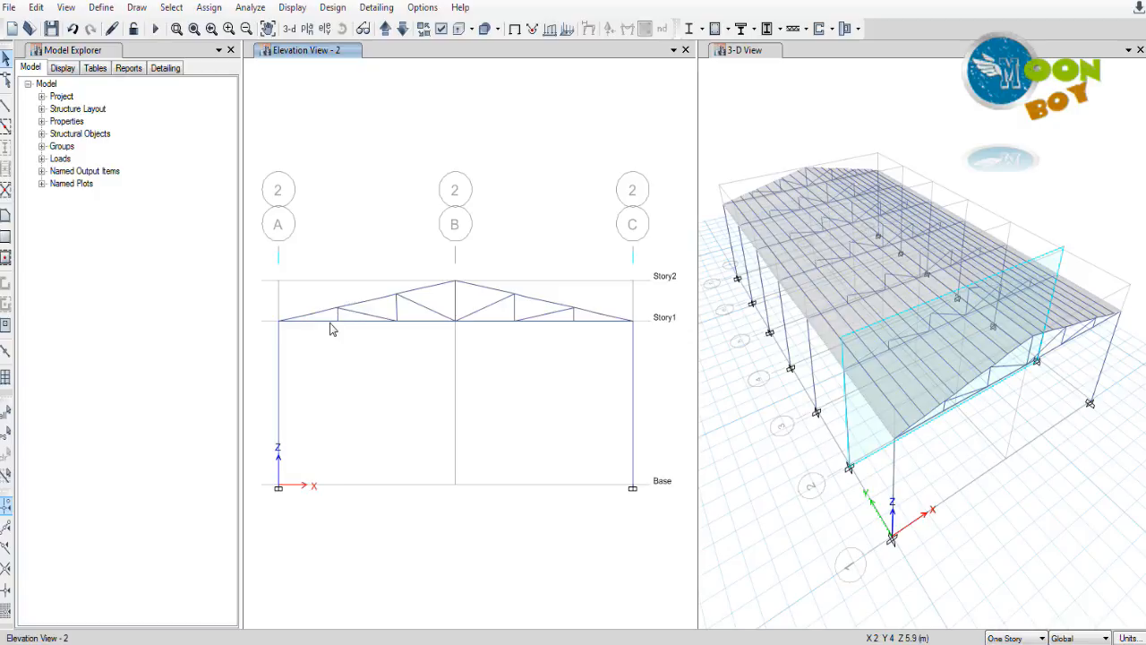
- Switch to the browser and examine the roof truss dead load notes and the CSi article on shells with no stiffness
click(231, 642)
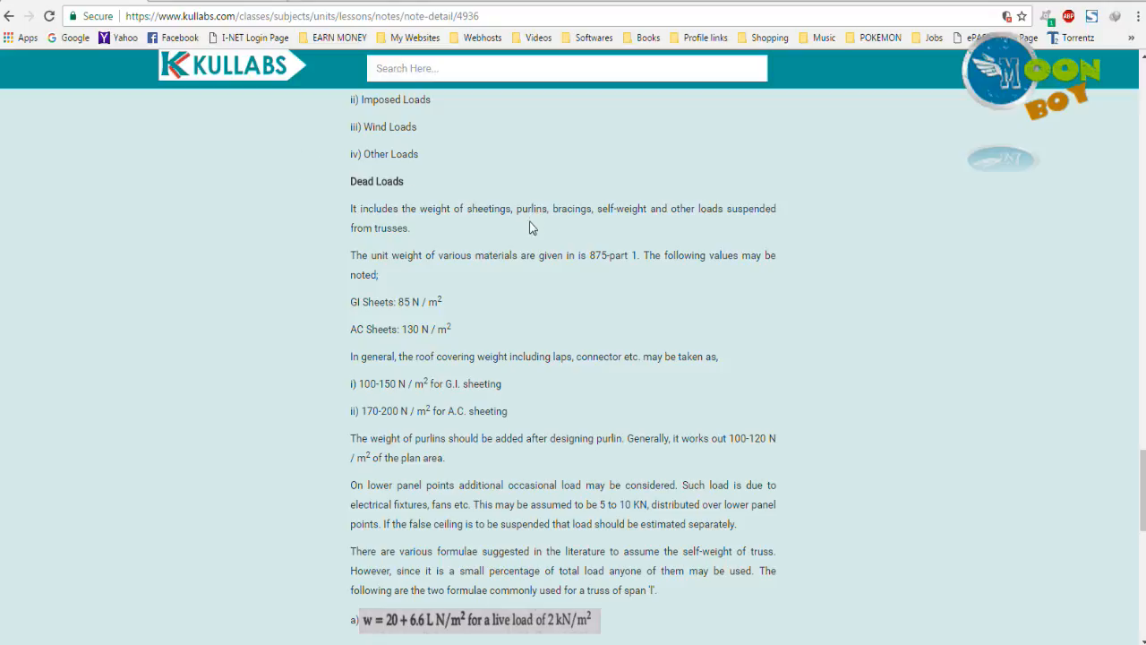
scroll(500, 291, up, 3)
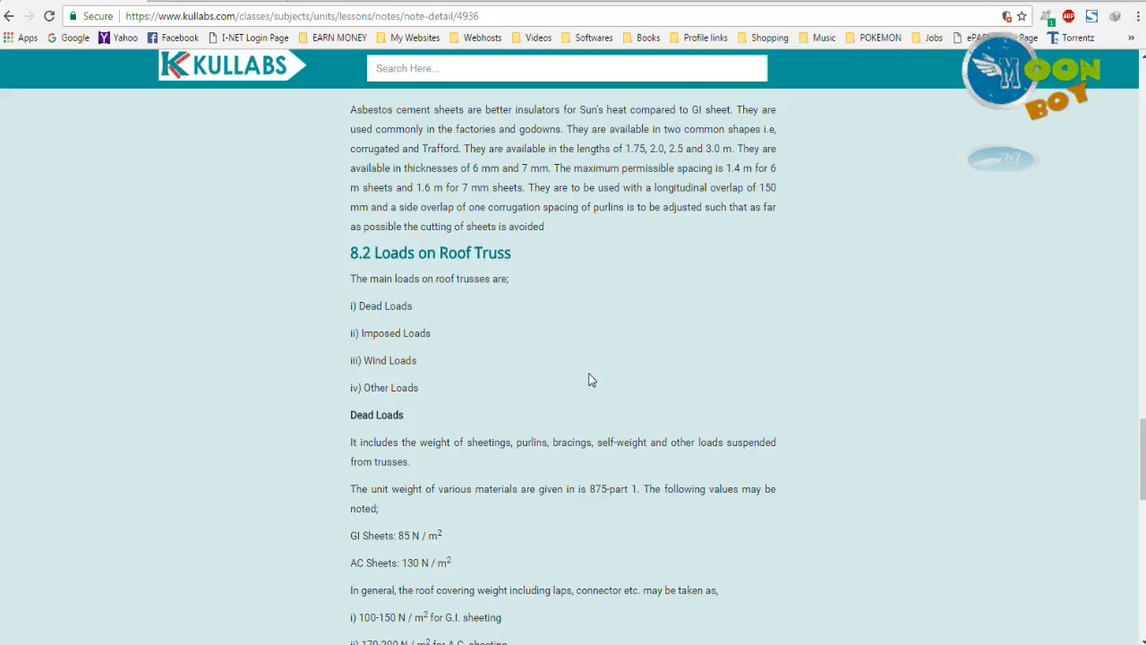
scroll(589, 380, down, 1)
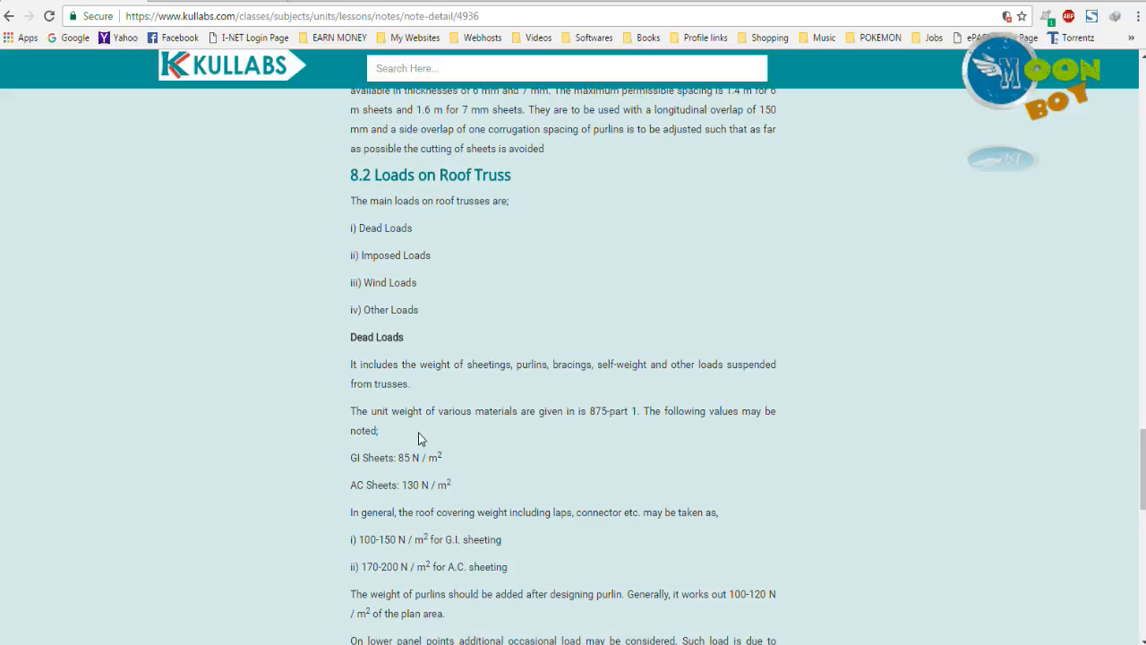
scroll(420, 435, down, 1)
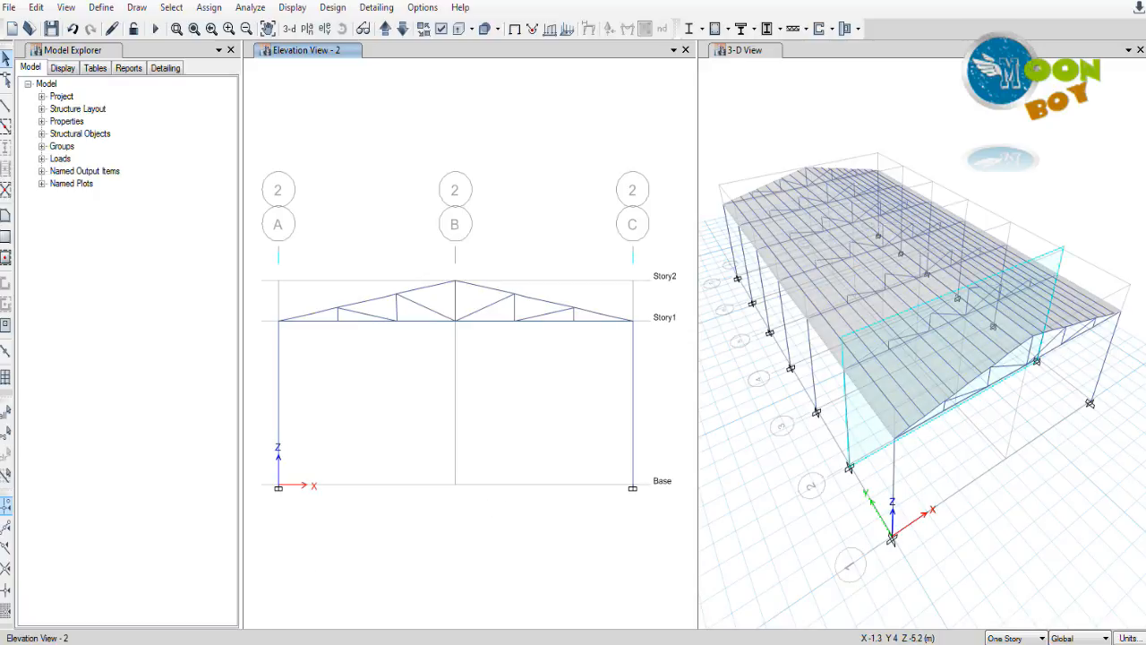
click(215, 643)
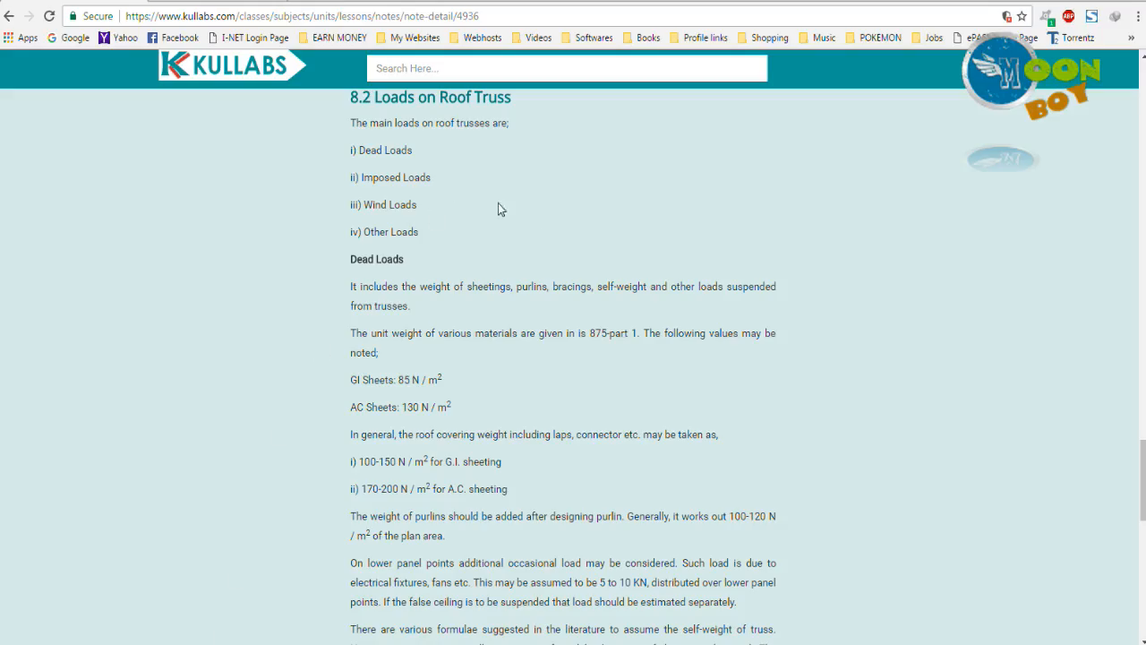
click(208, 5)
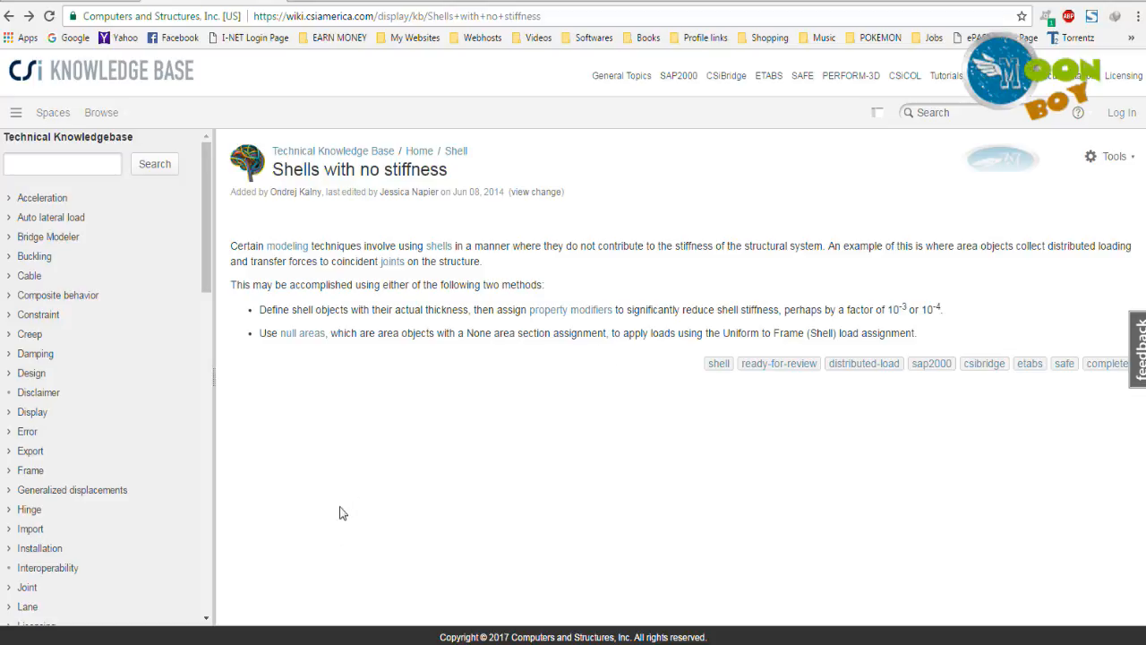
click(120, 2)
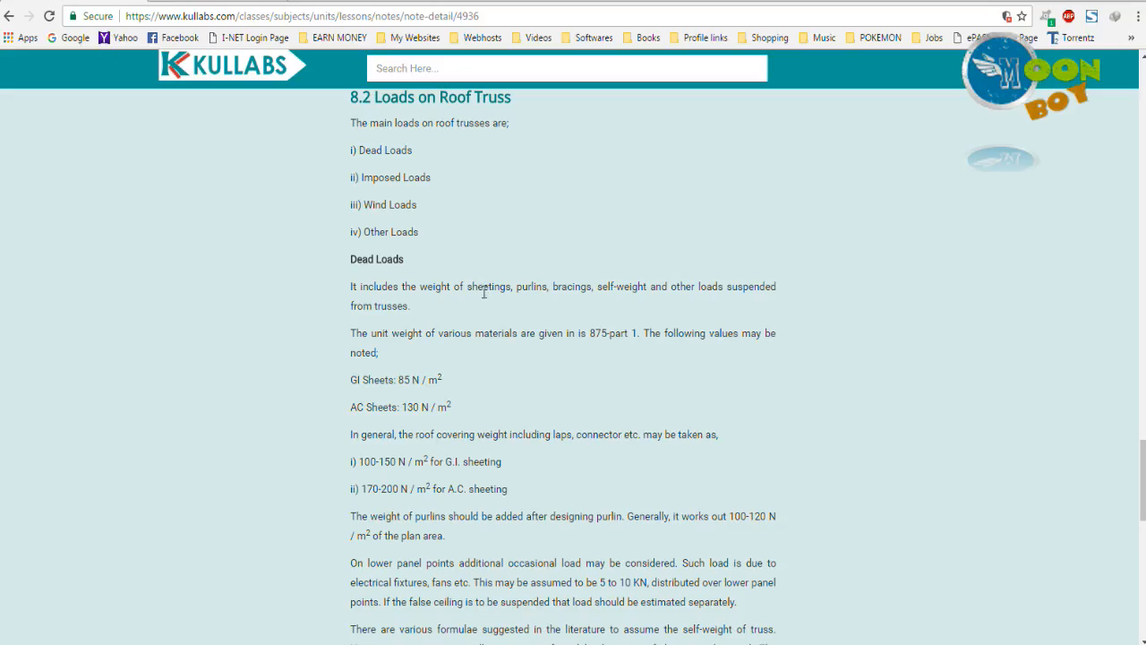
scroll(486, 305, down, 3)
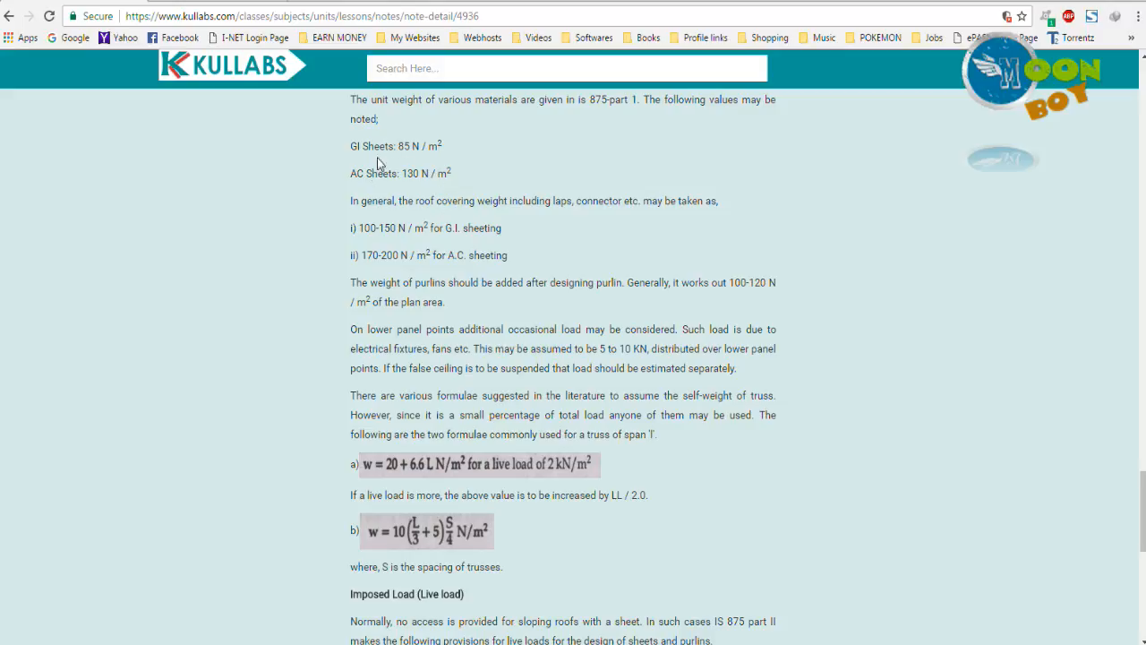
- Examine the imposed live load provisions for sloping sheeted roofs, including the IS 875 reference and the slope-based load values
scroll(488, 287, down, 3)
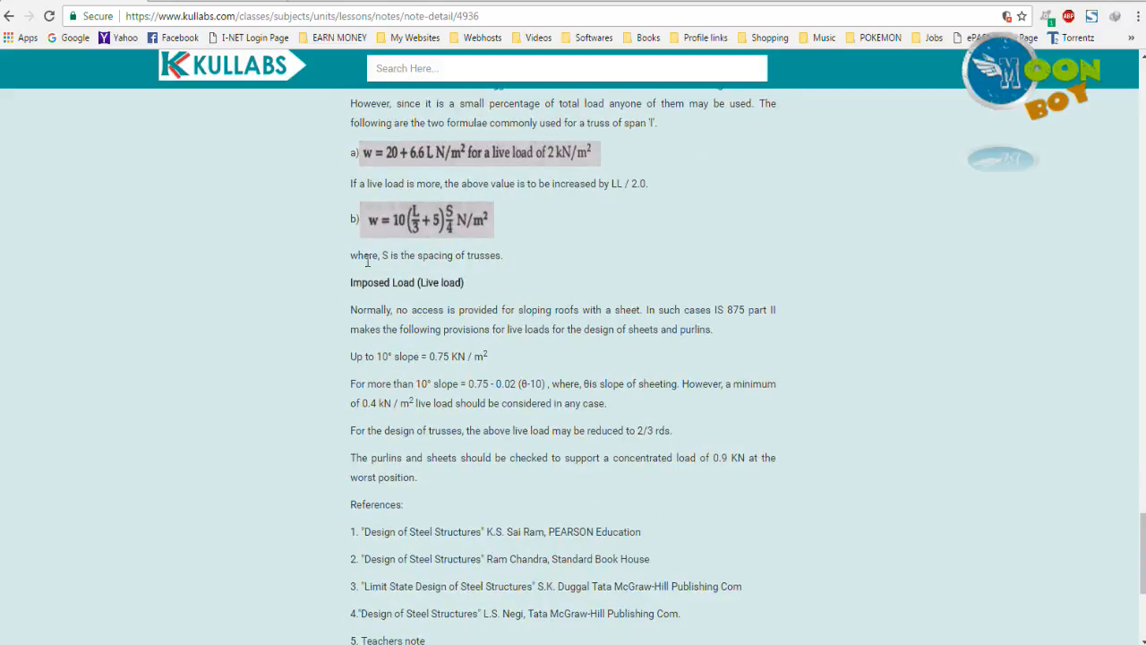
scroll(485, 311, down, 1)
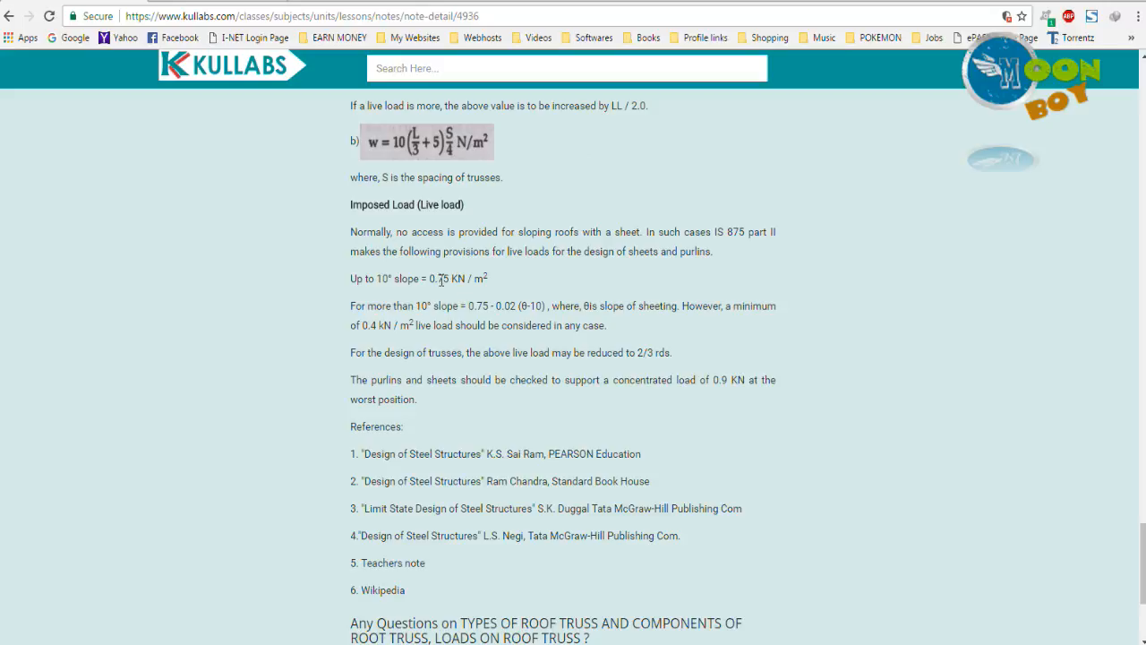
drag(430, 280, 493, 280)
click(512, 287)
drag(717, 232, 773, 232)
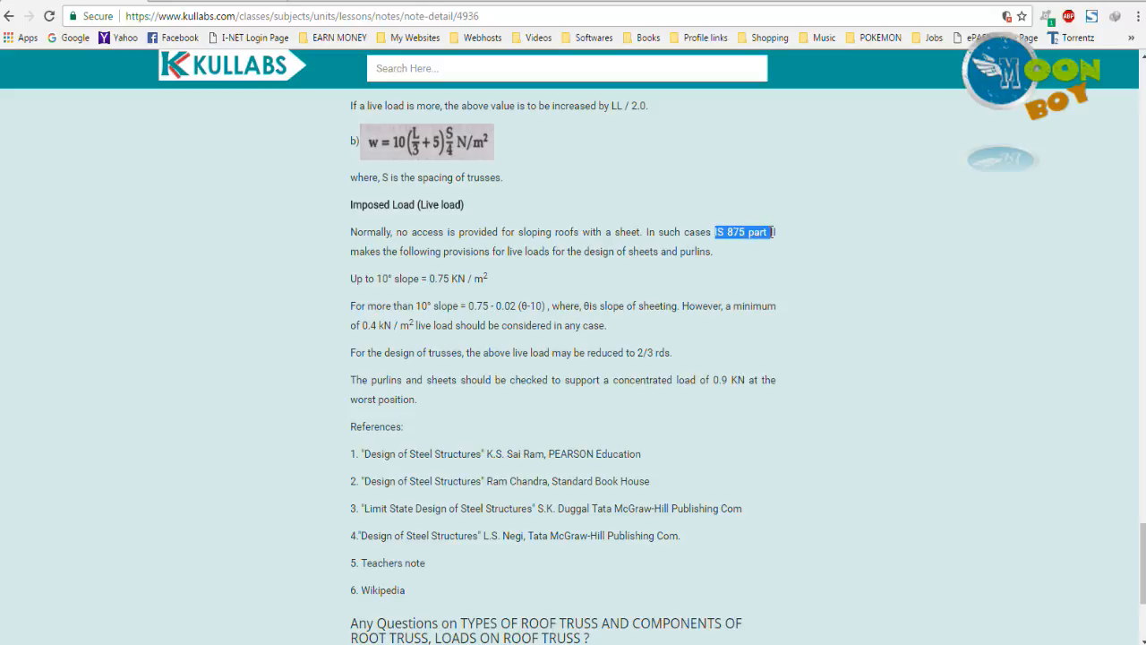
click(788, 246)
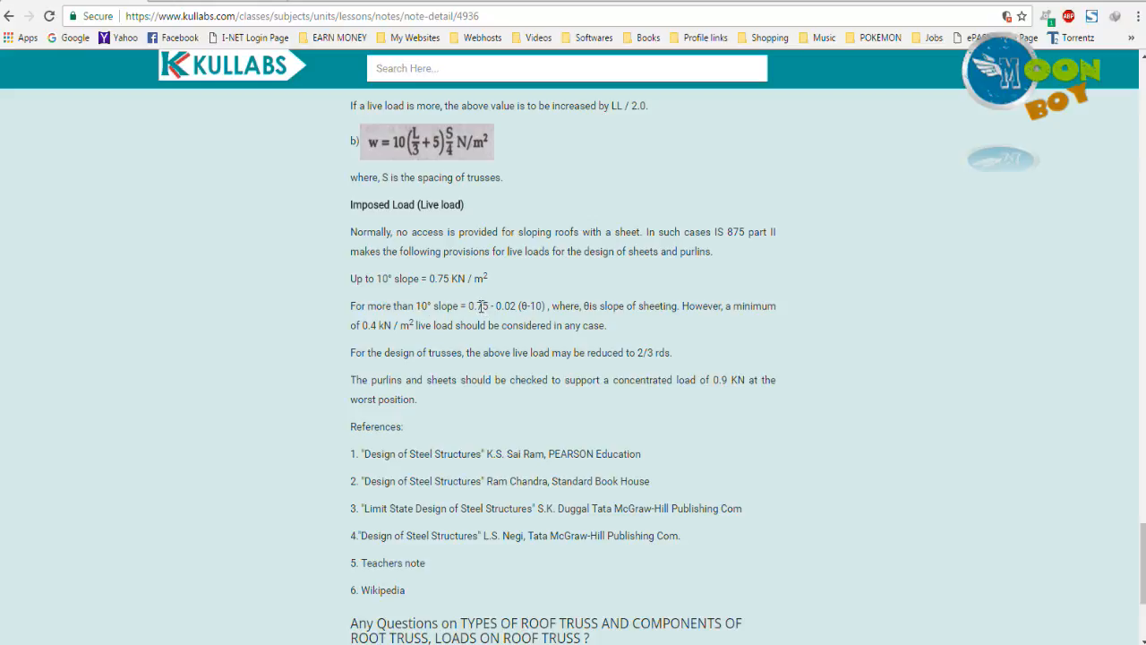
double_click(480, 306)
click(520, 330)
scroll(580, 374, down, 2)
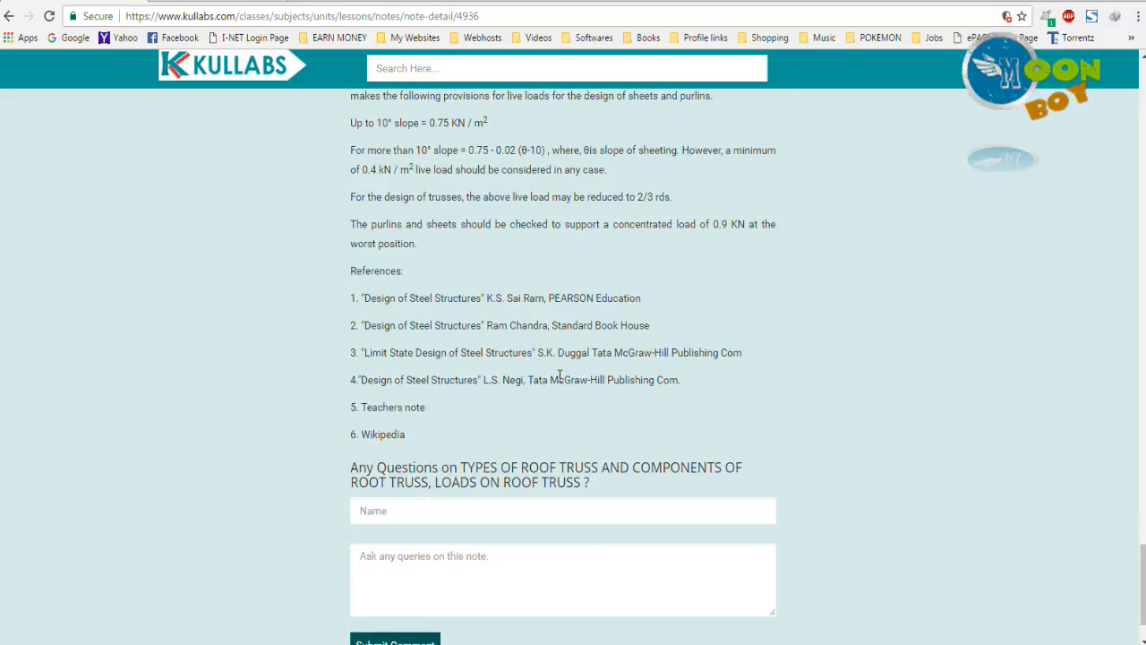
scroll(559, 375, up, 3)
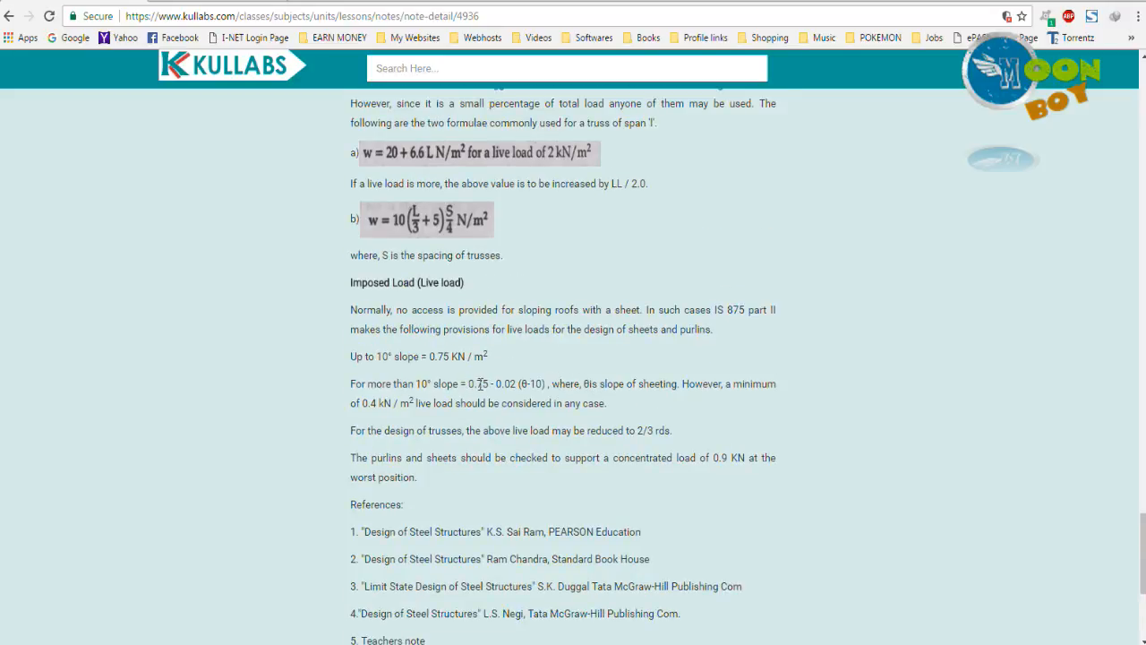
double_click(479, 383)
click(511, 421)
scroll(562, 448, down, 1)
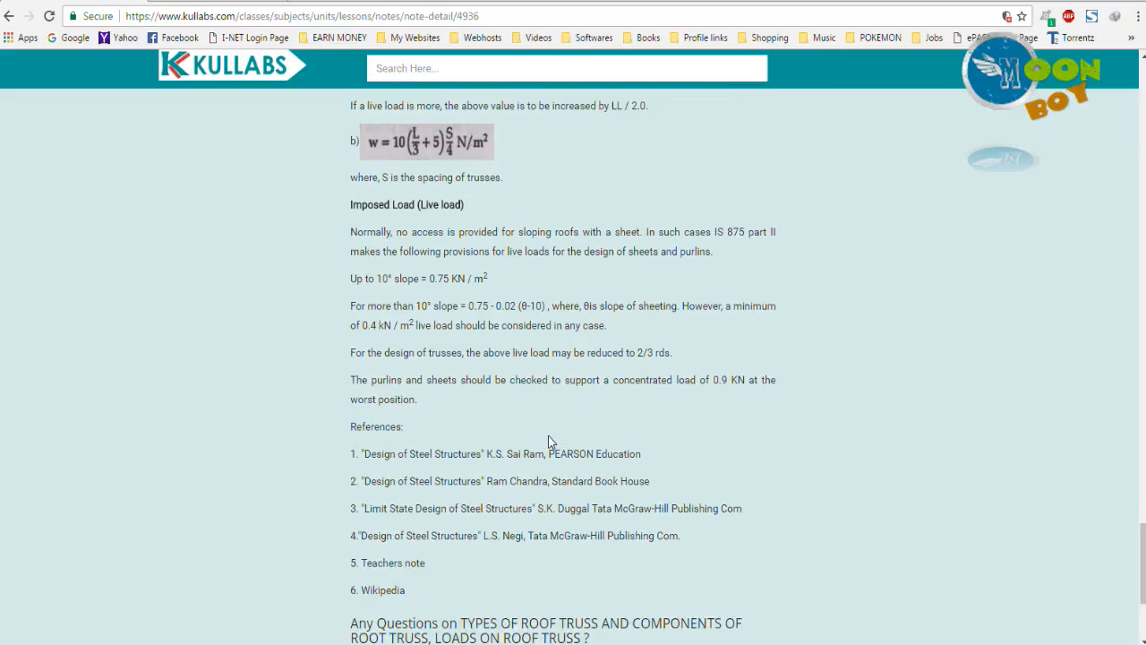
scroll(543, 430, up, 1)
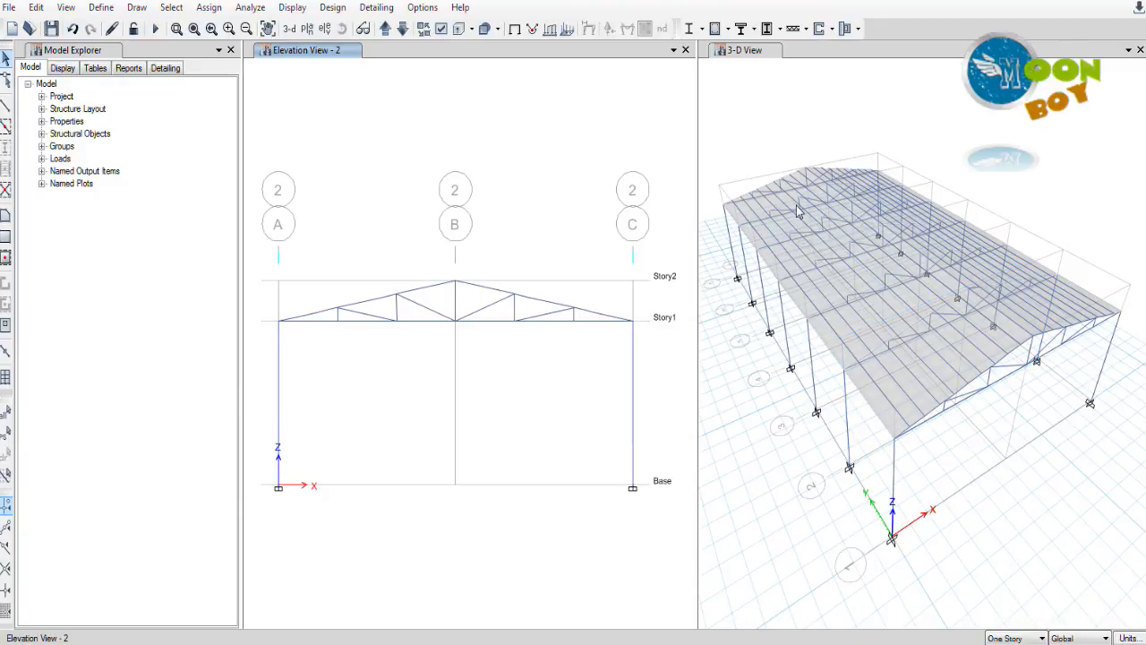
- Back in ETABS, select all shells that use the Sheet roof slab property and keep the model in sight
click(171, 8)
mouse_move(199, 32)
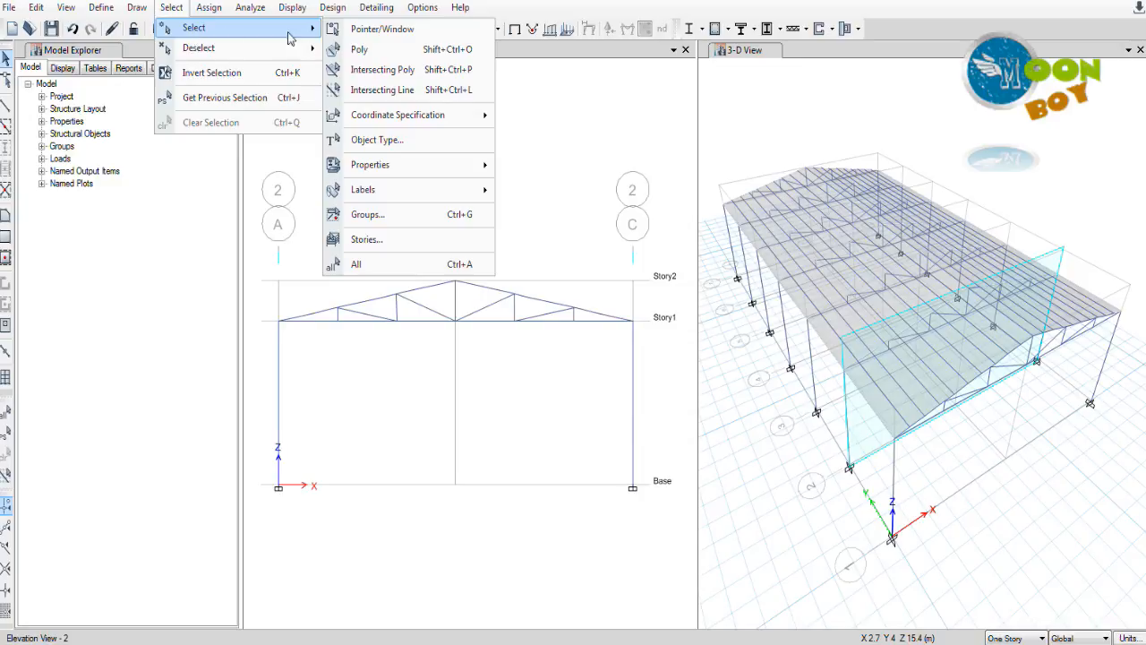
mouse_move(416, 167)
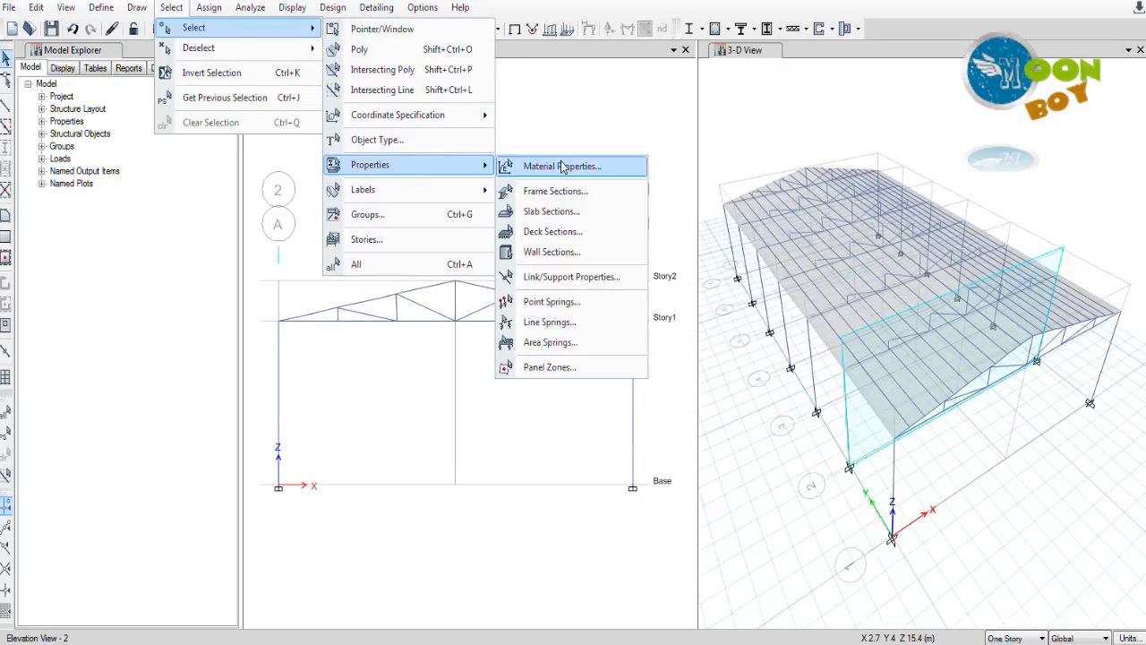
click(564, 215)
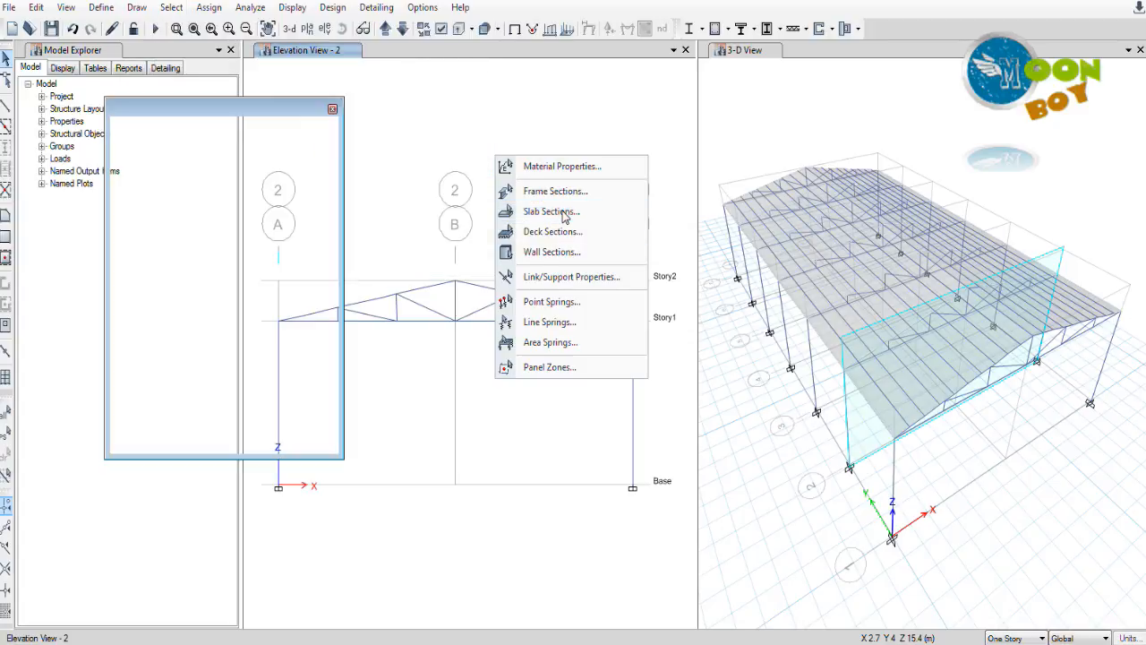
click(484, 251)
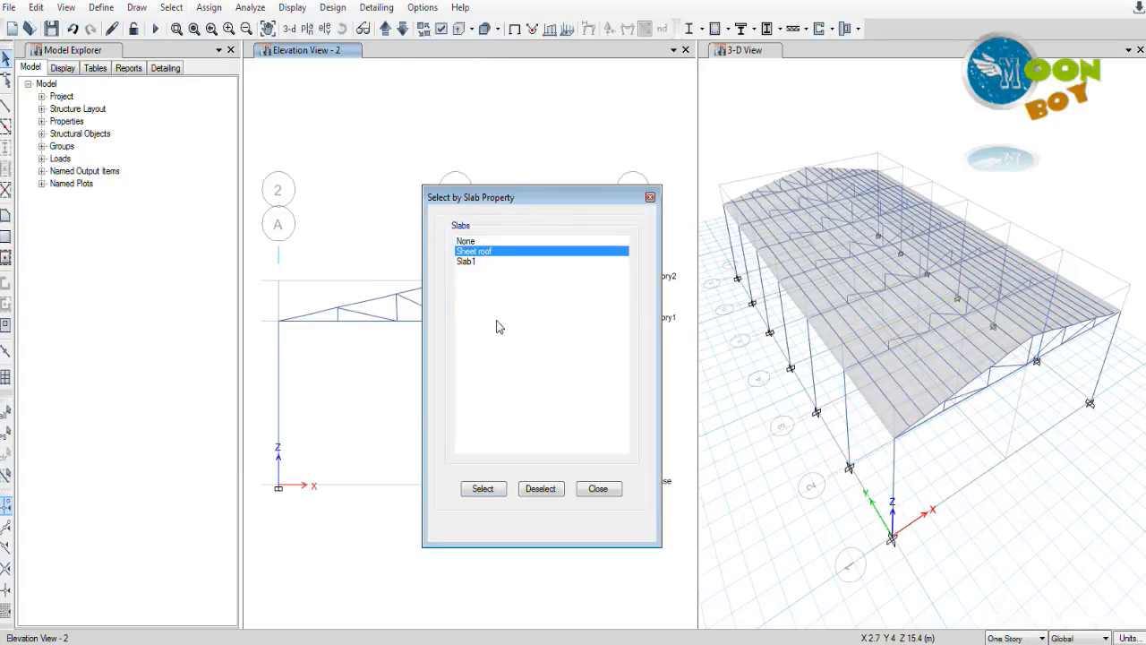
click(487, 489)
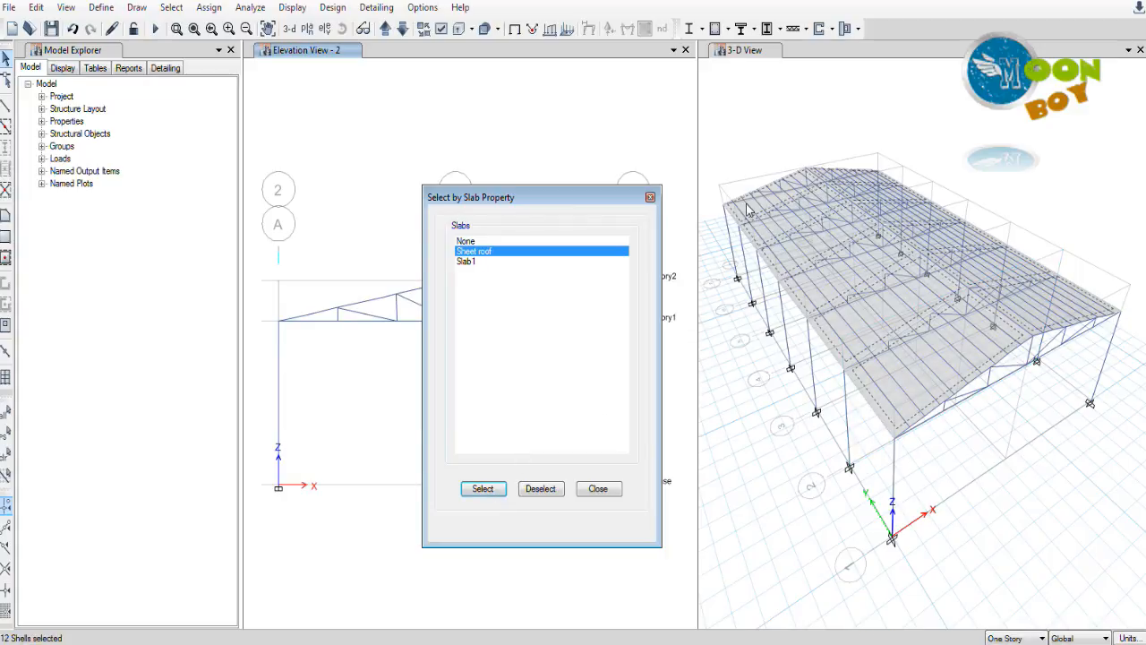
drag(593, 197, 295, 196)
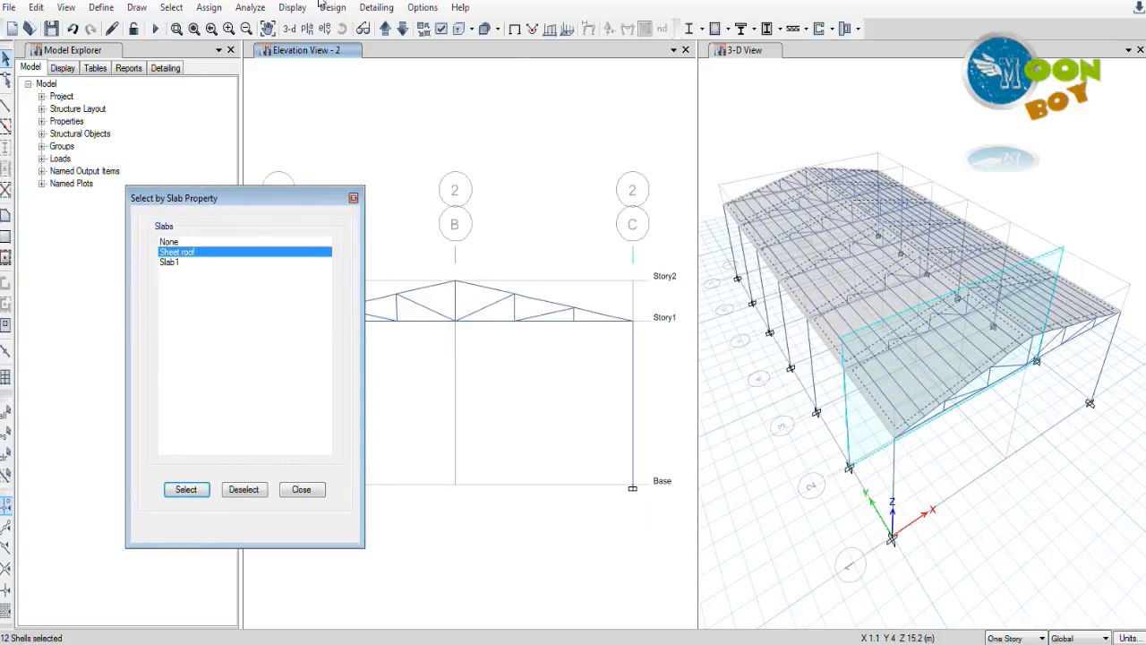
- Assign a uniform Live shell load of 0.75 kN/m² in the Gravity direction to the selected roof, replacing existing loads
click(211, 9)
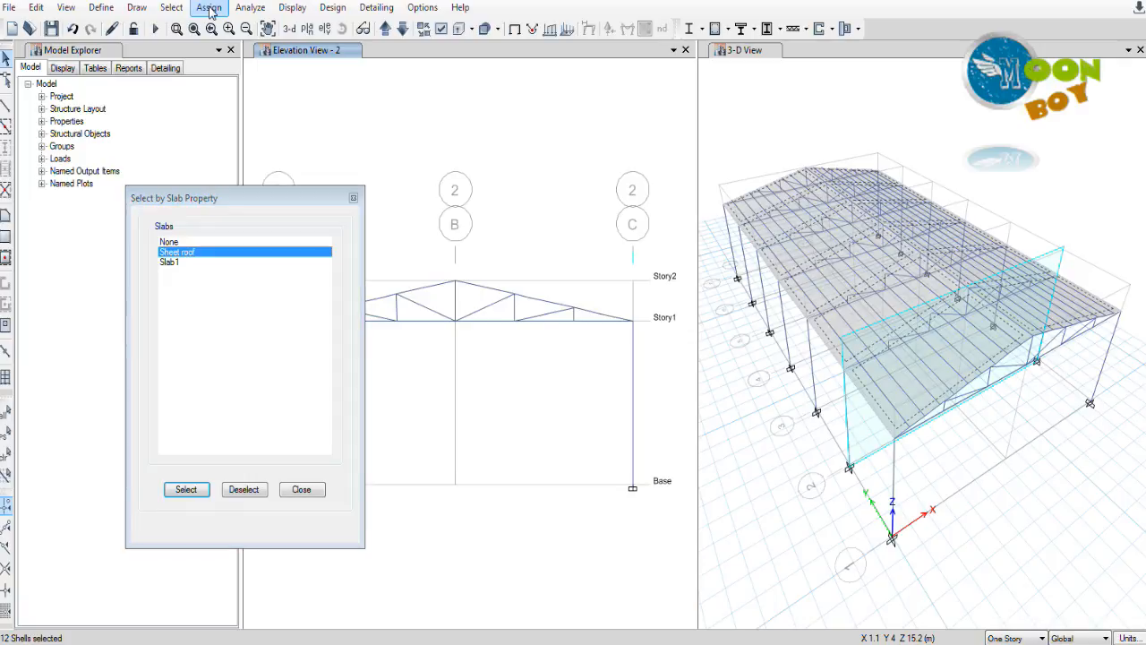
mouse_move(259, 156)
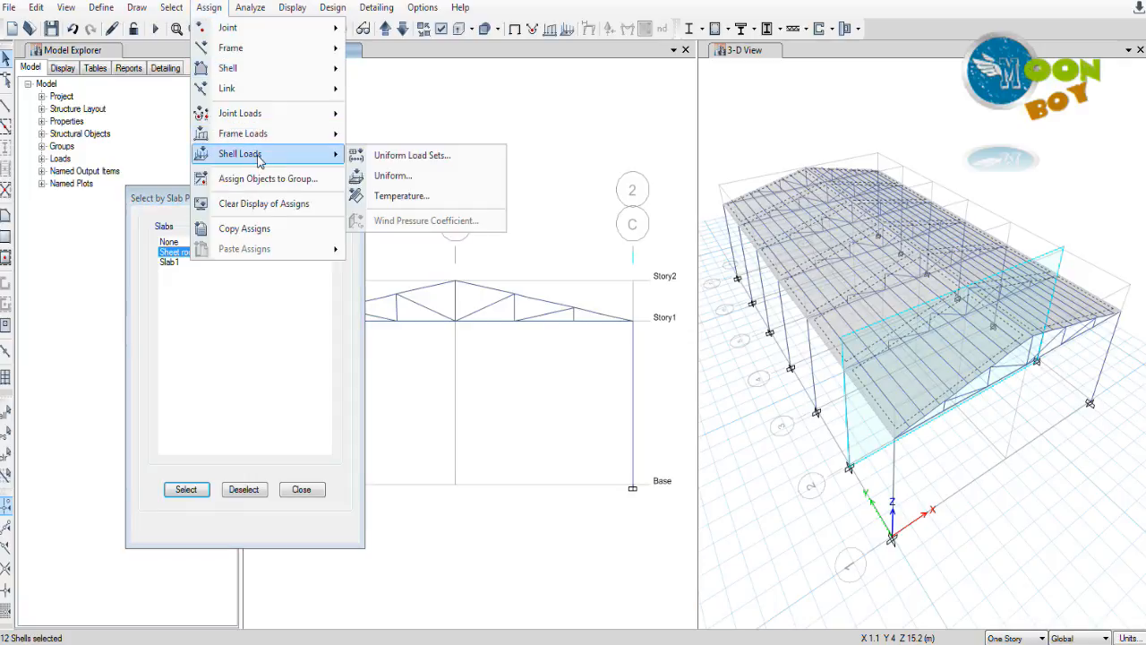
click(394, 176)
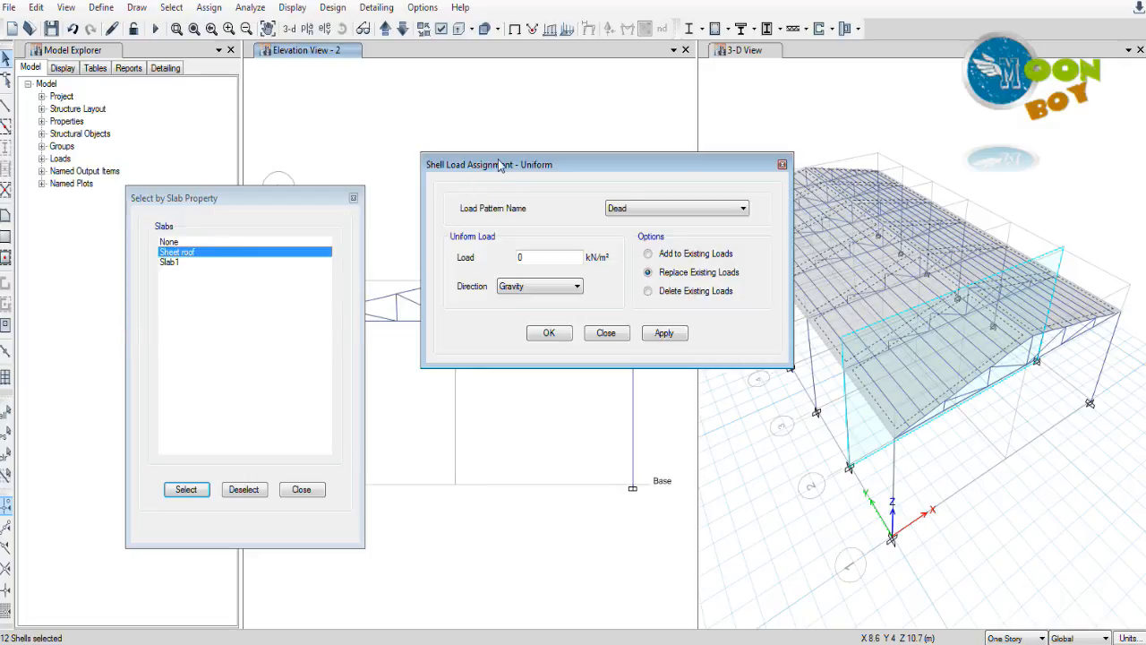
drag(499, 162, 548, 161)
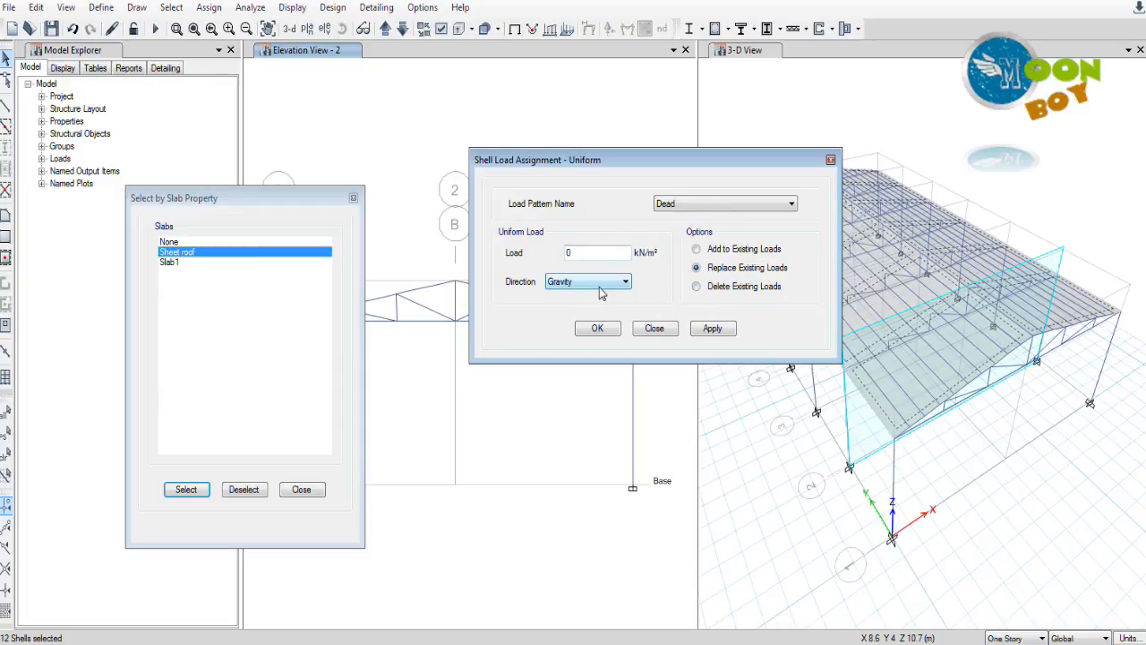
click(686, 204)
click(692, 228)
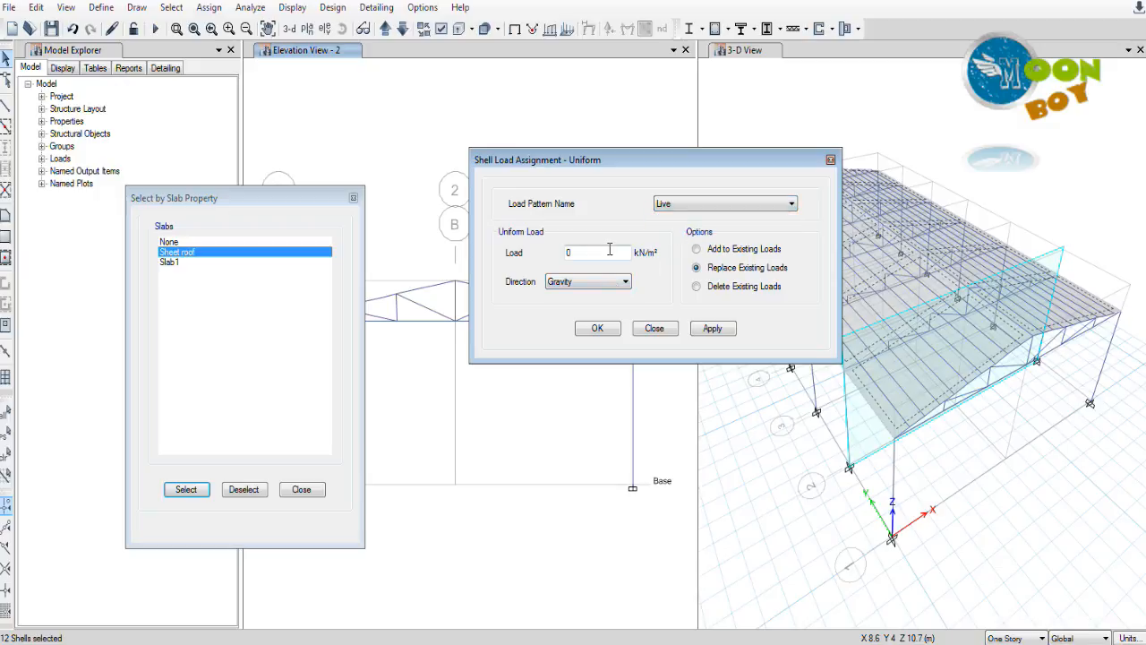
double_click(568, 253)
text(0.75)
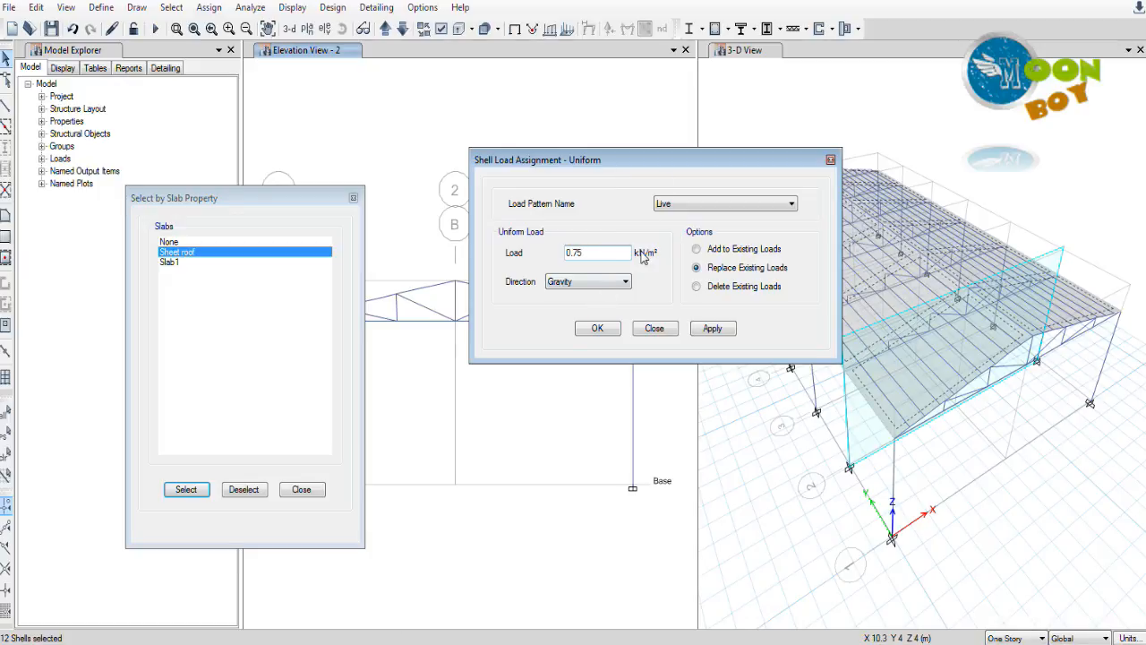
click(714, 333)
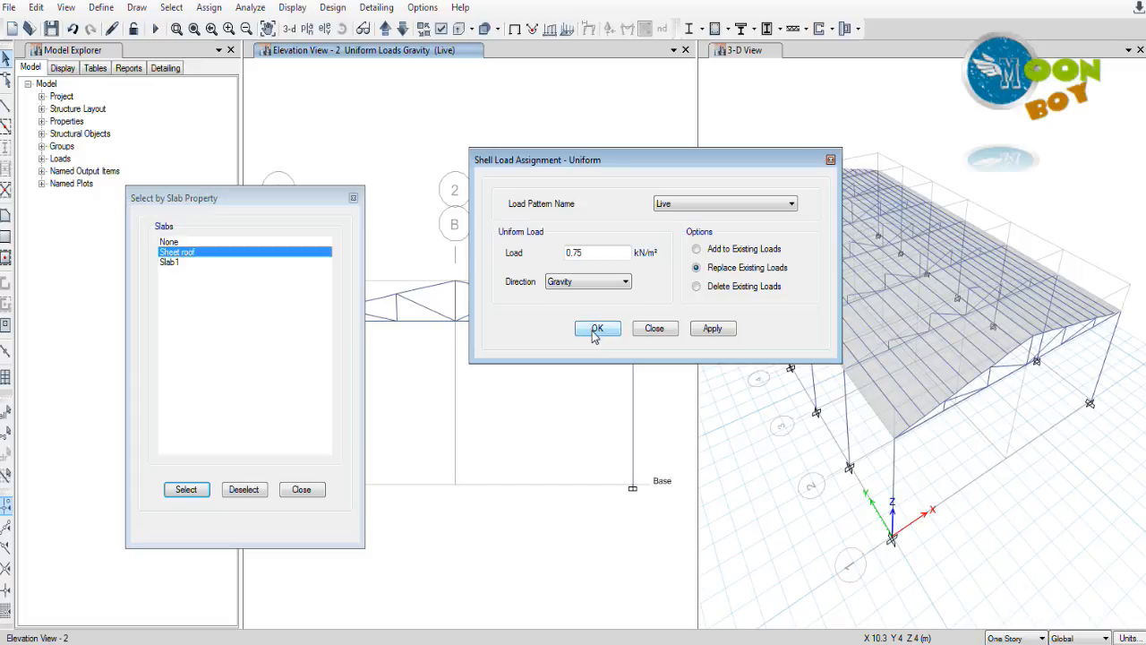
click(593, 330)
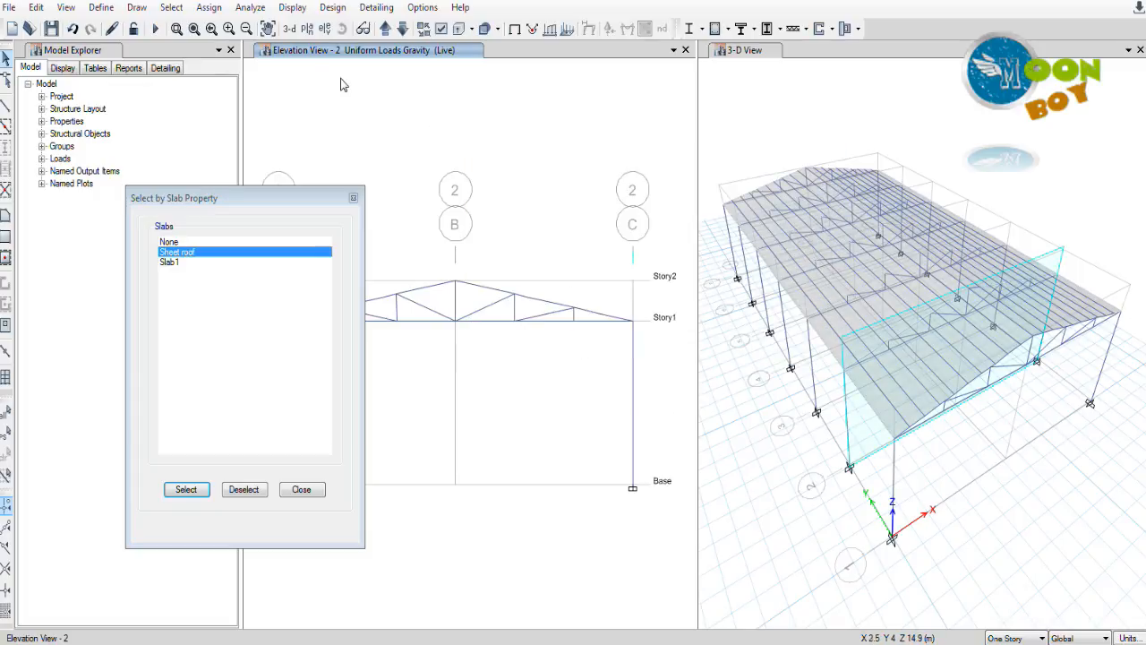
- Show the uniform live loads on the roof in 3-D in the elevation window and close the slab property selection
click(289, 28)
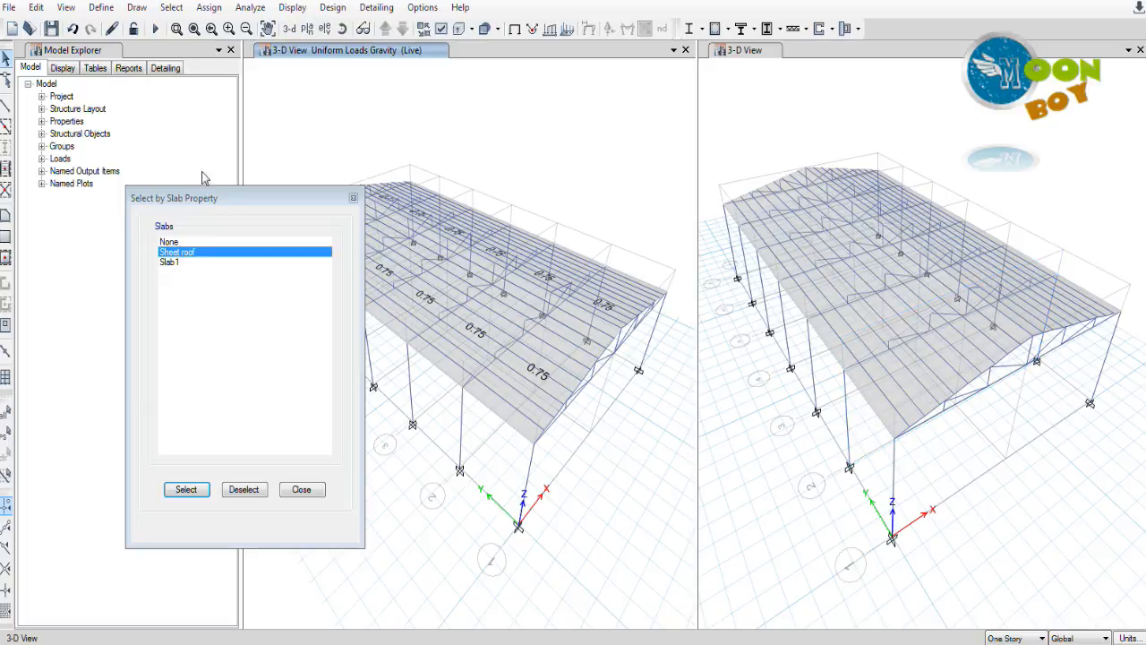
drag(319, 196, 736, 157)
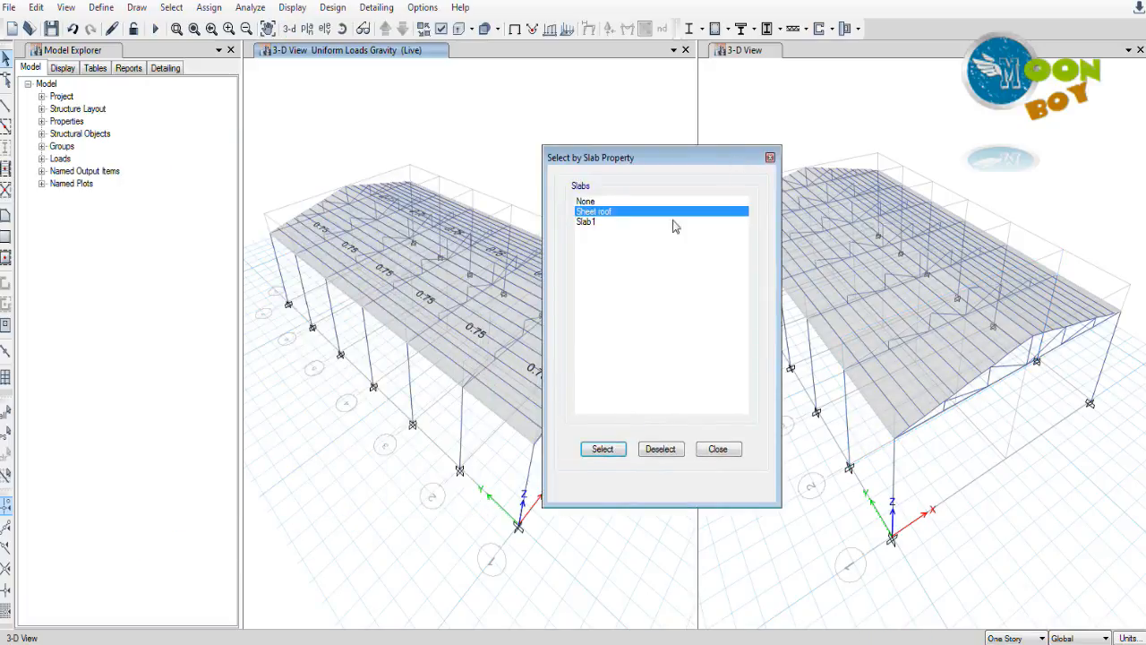
click(770, 159)
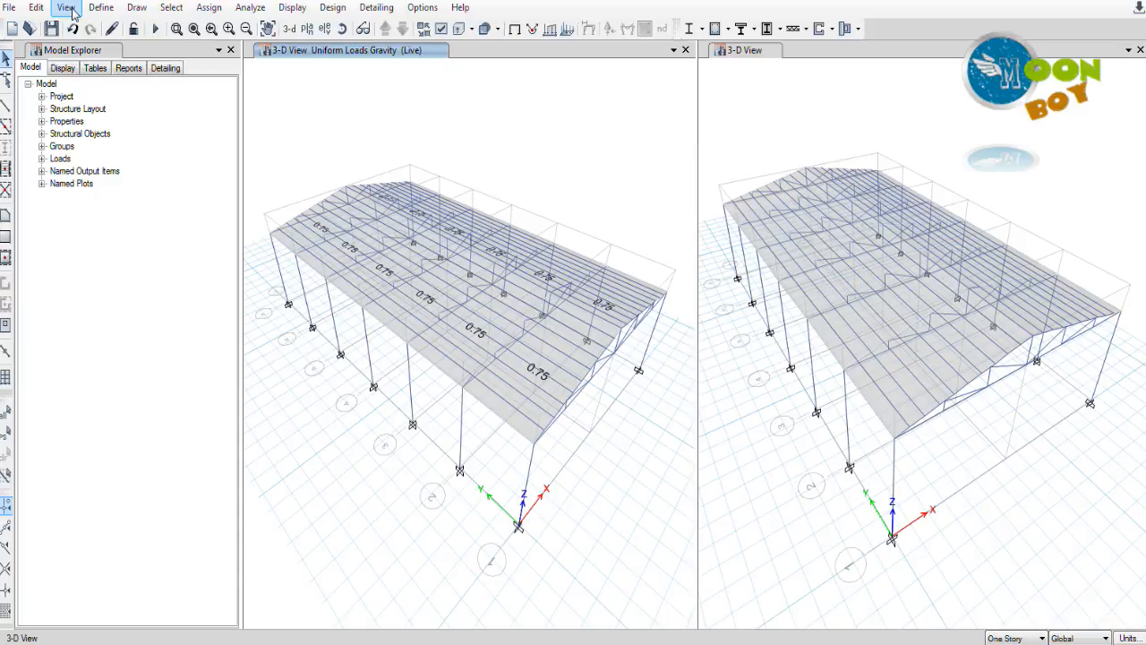
- Add a load pattern named Wind of type Wind, using the Indian IS875:1987 auto lateral load
click(101, 8)
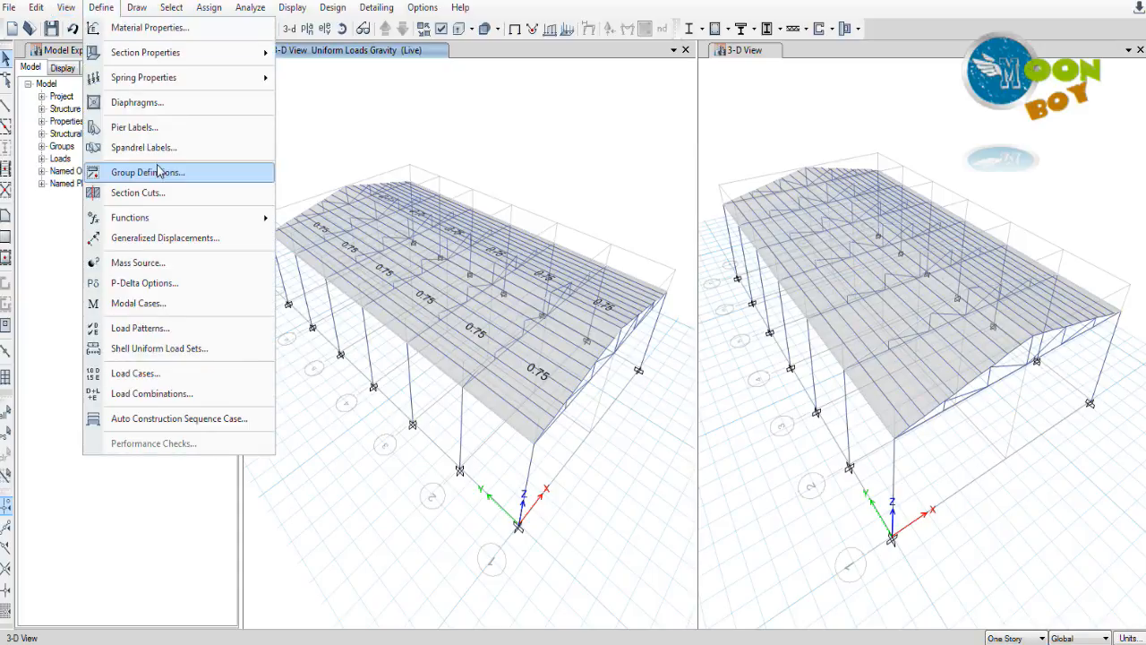
click(164, 328)
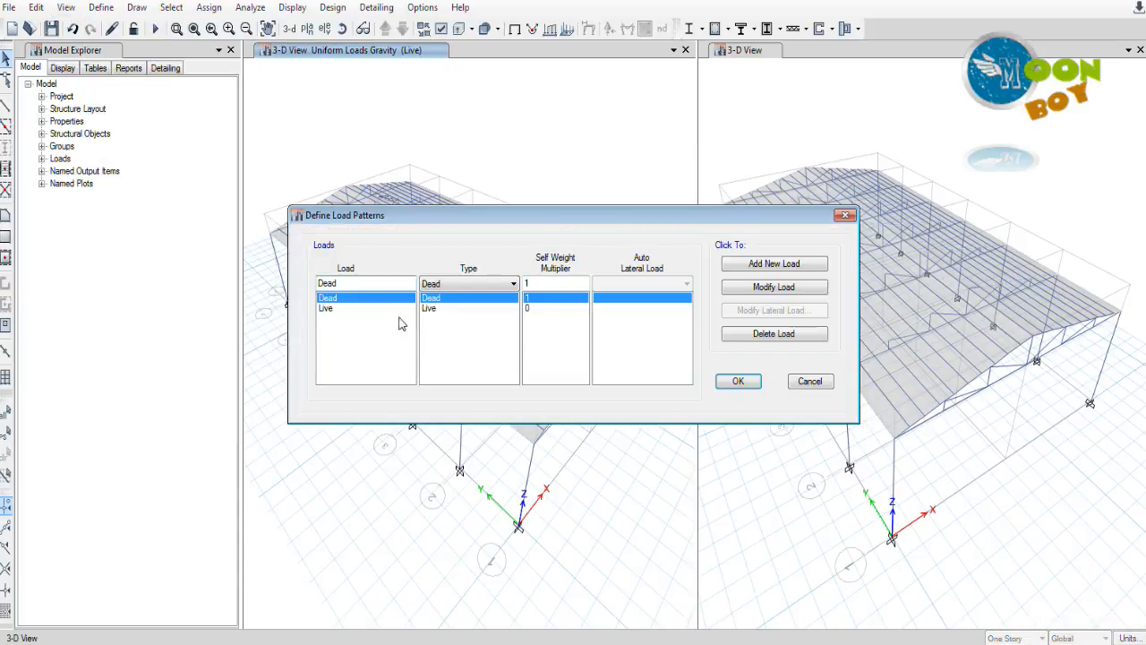
double_click(375, 282)
text(Wind)
click(499, 285)
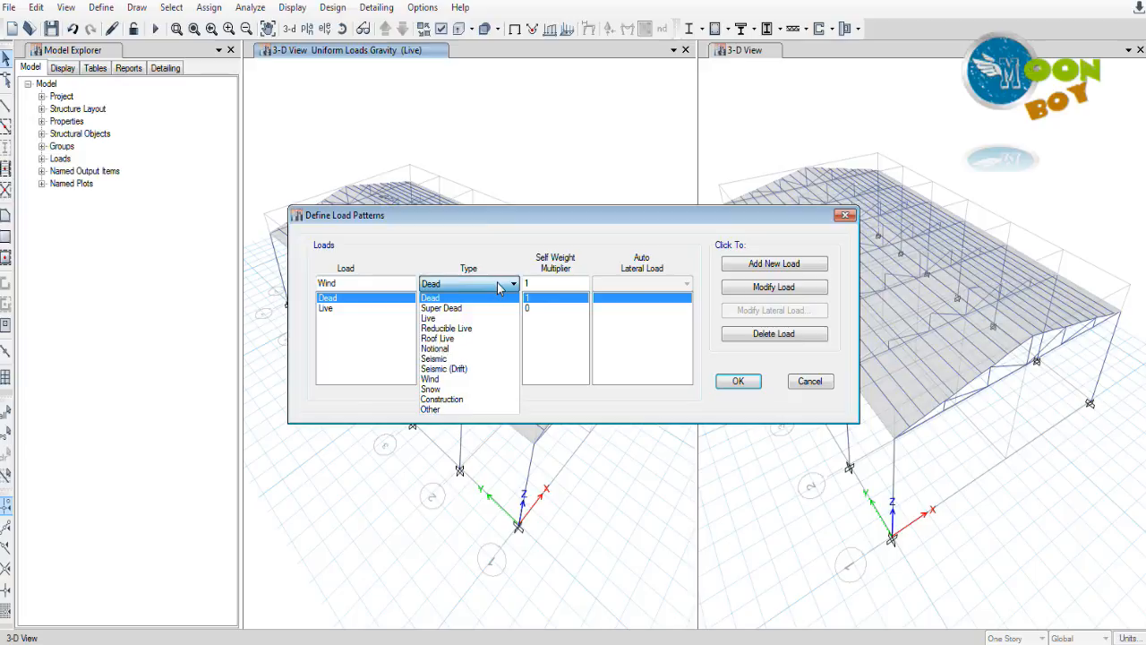
click(472, 378)
click(617, 285)
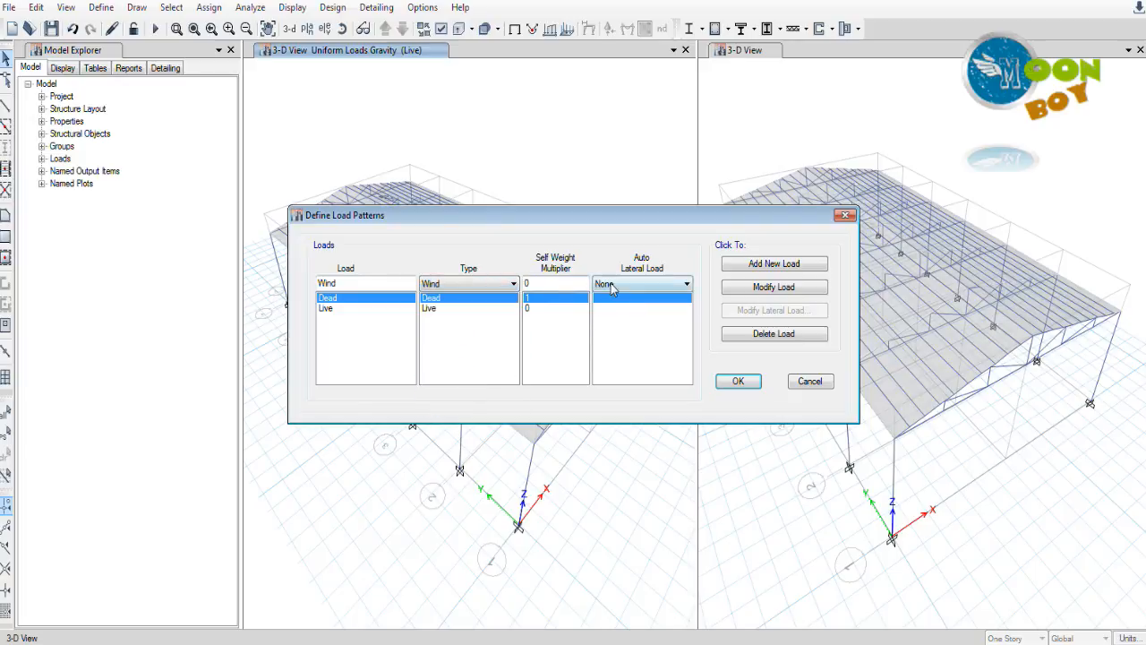
click(631, 286)
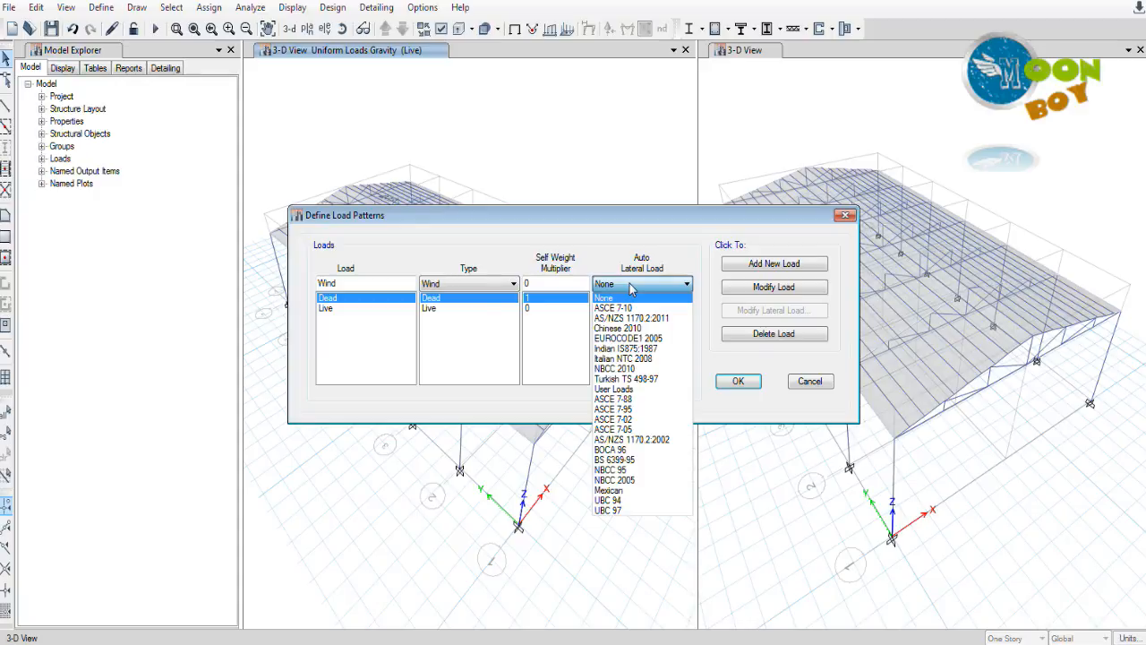
click(646, 349)
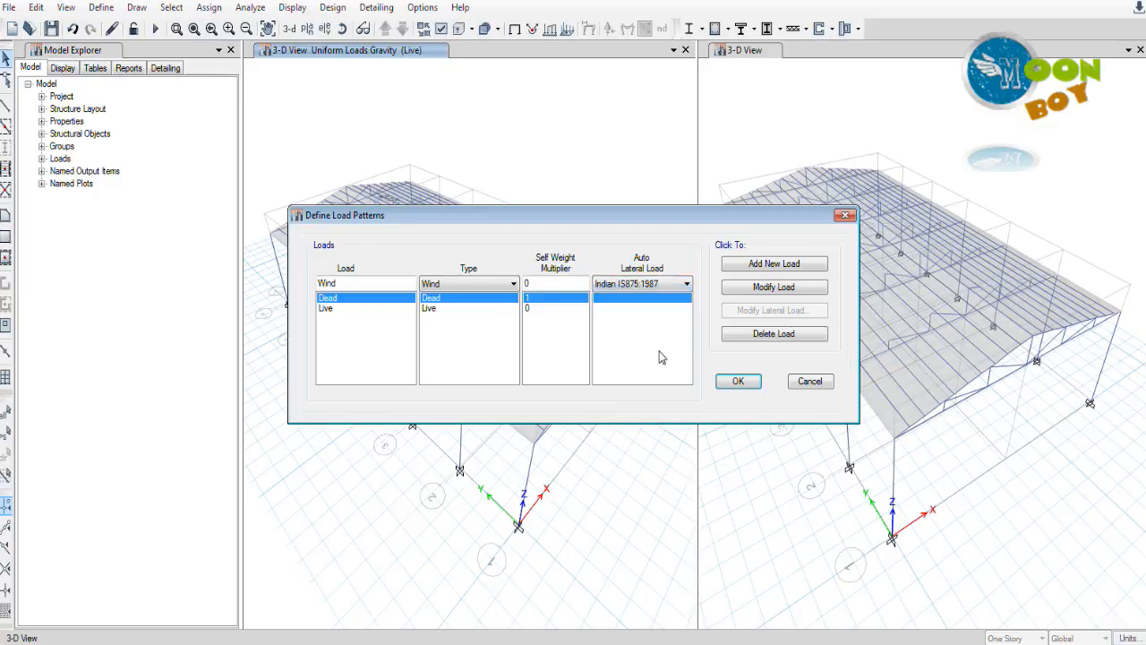
click(772, 267)
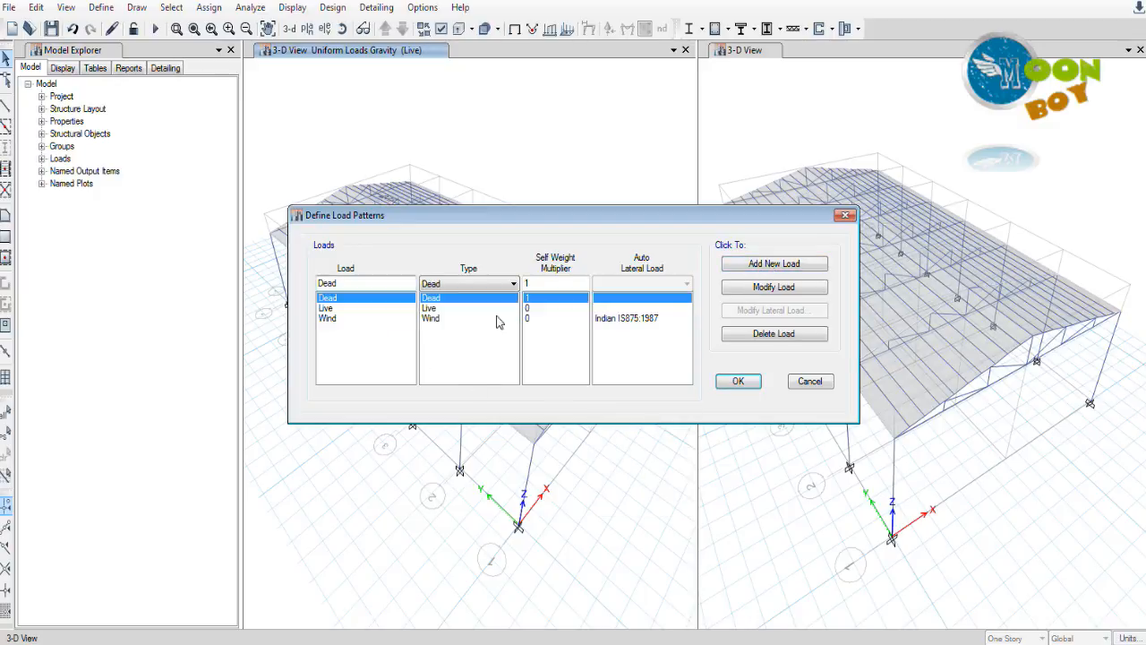
- Modify the Wind pattern's lateral load and set its wind speed Vb to 33 m/s
click(436, 322)
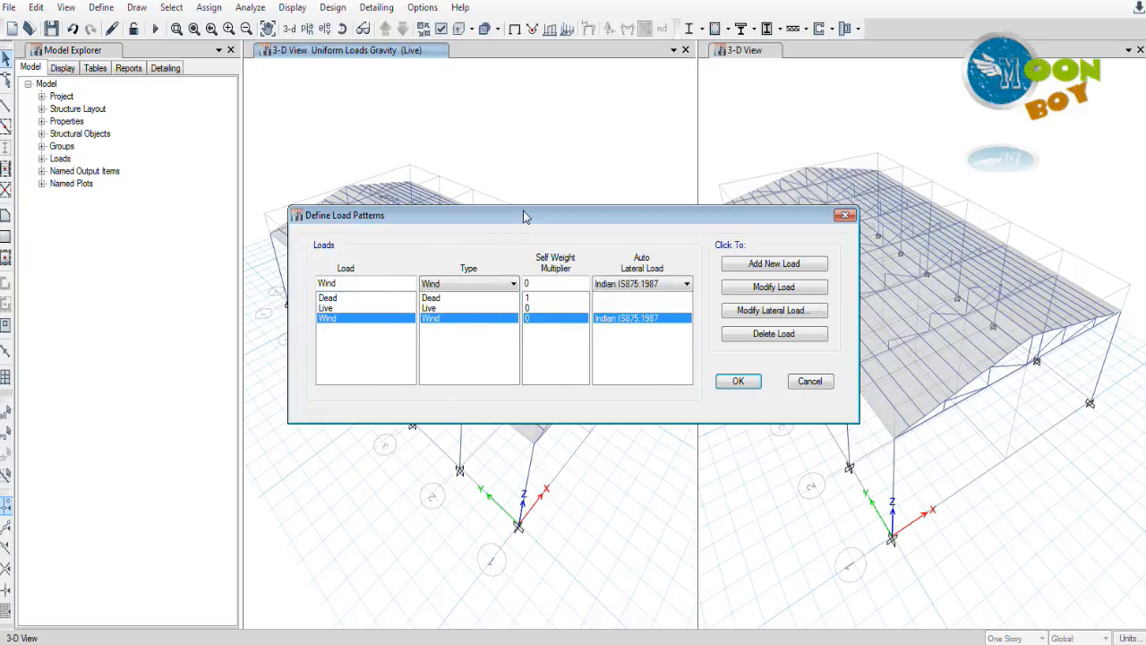
drag(523, 216, 498, 218)
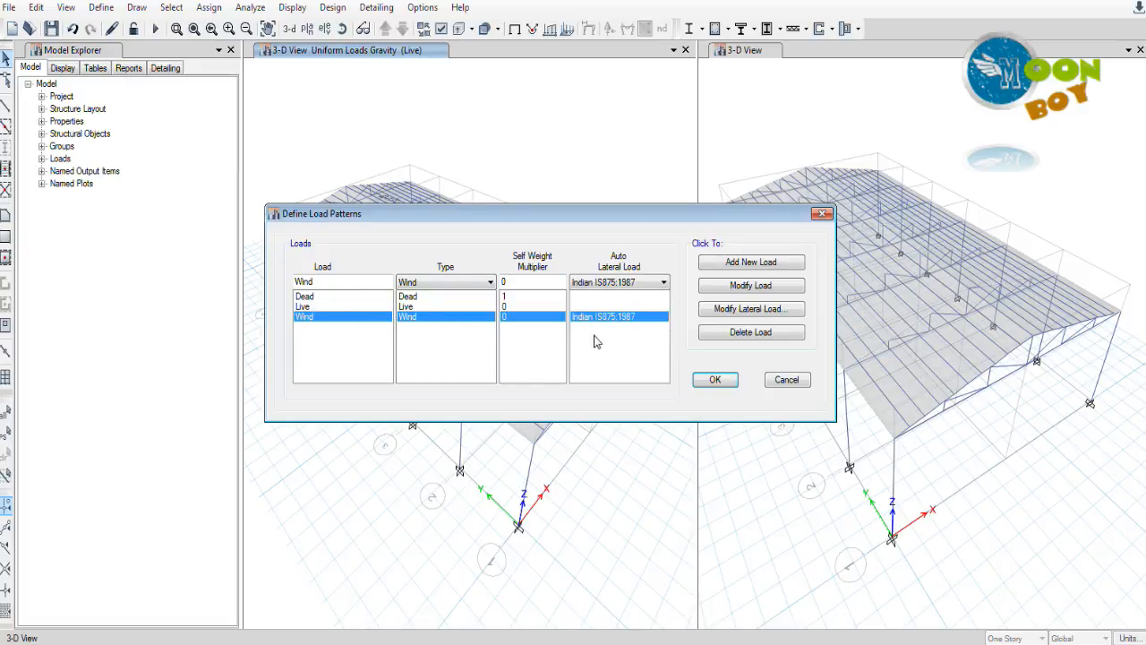
click(745, 311)
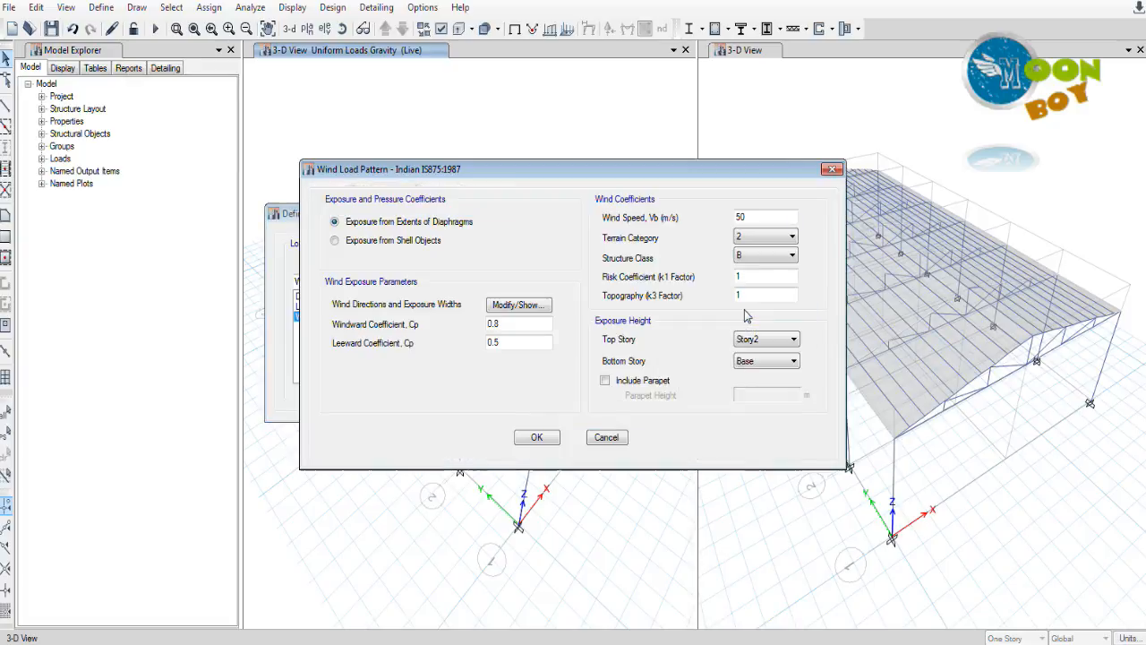
drag(591, 175, 663, 177)
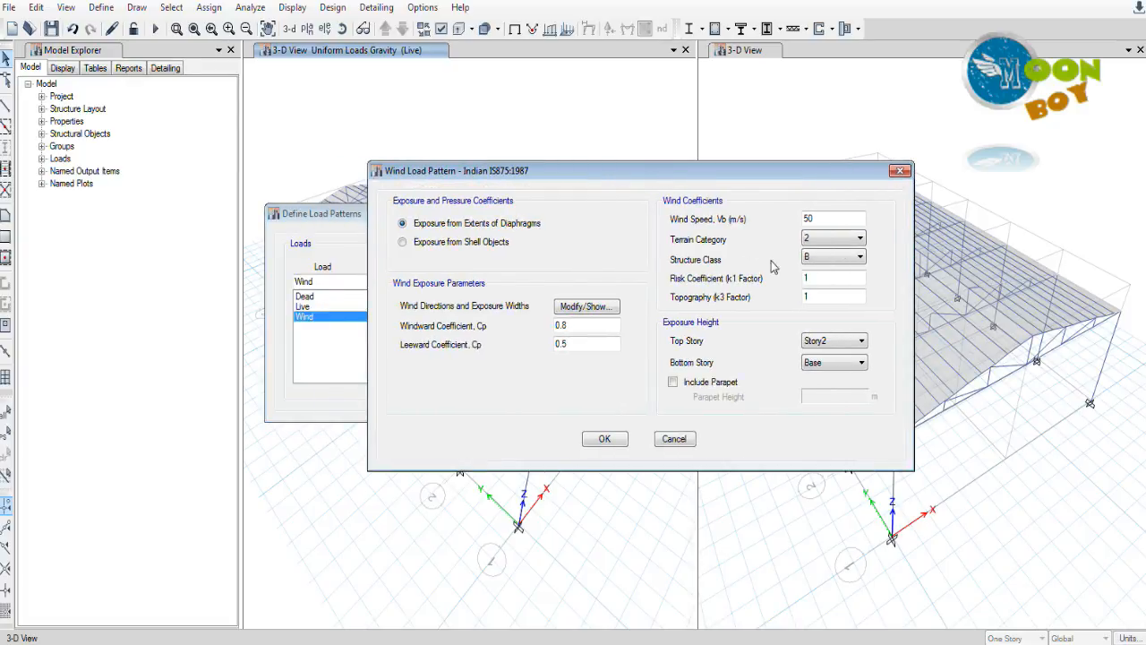
double_click(807, 219)
text(33)
drag(769, 172, 793, 172)
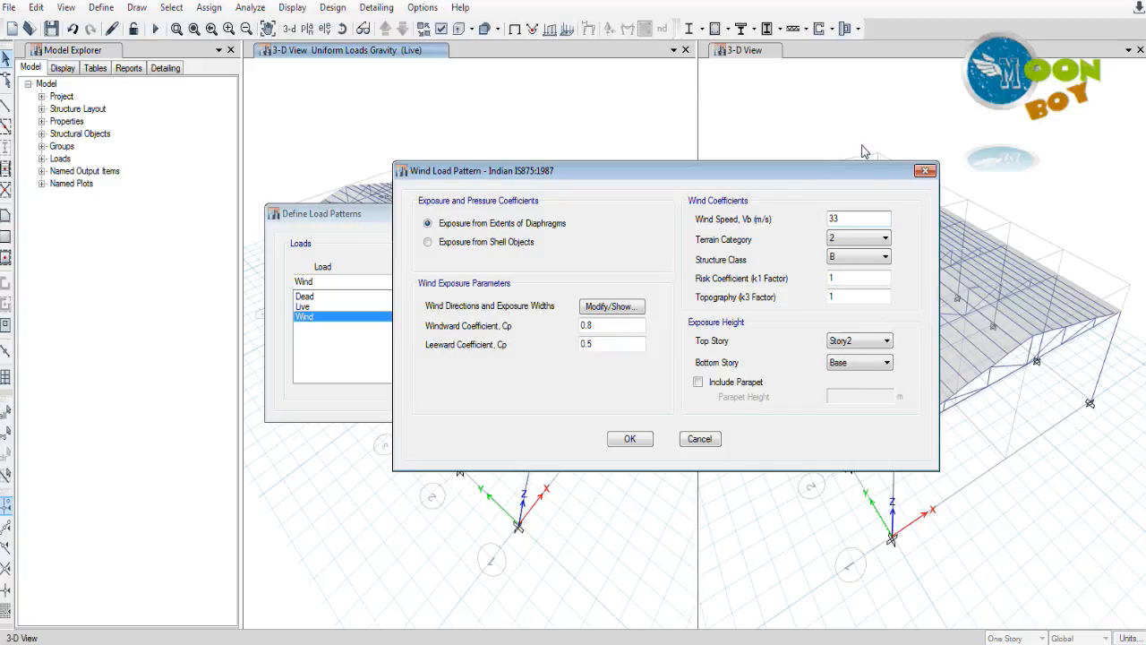
drag(858, 176, 761, 192)
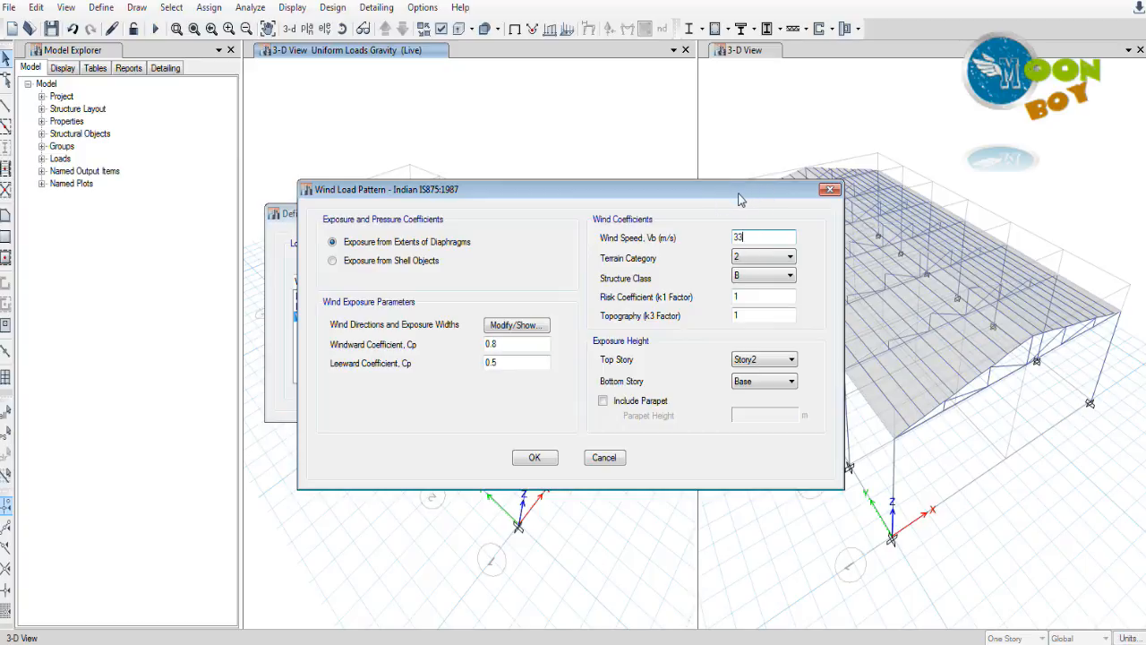
drag(740, 199, 784, 182)
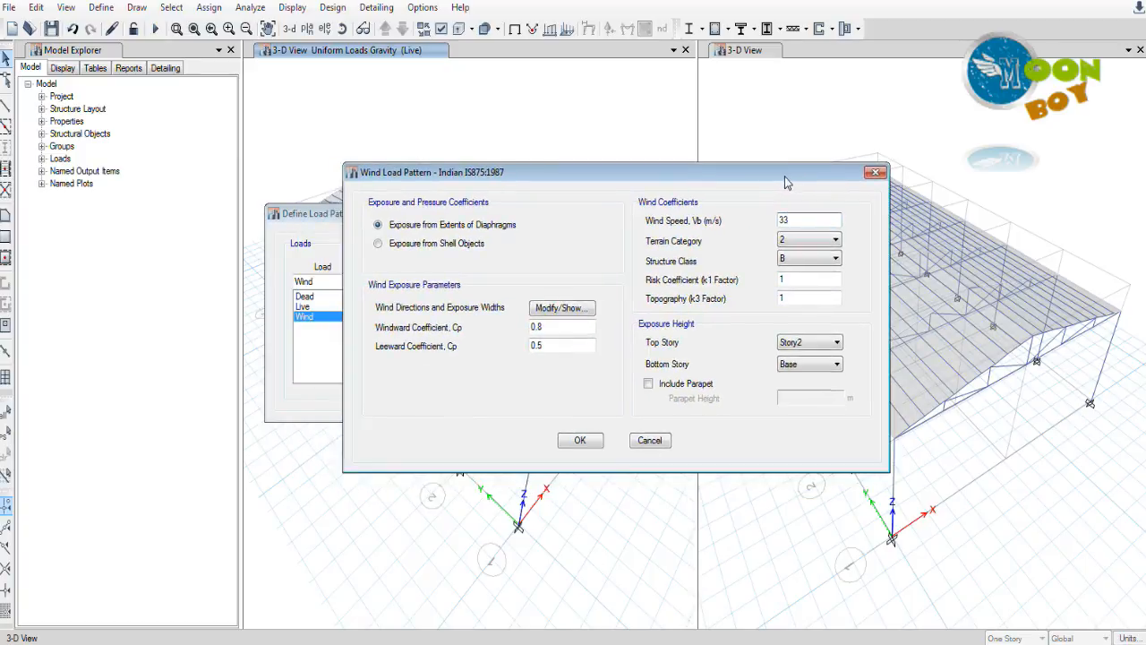
- Review the structure class and both exposure sets of the wind directions and exposure widths without changing them
click(811, 264)
drag(580, 175, 653, 177)
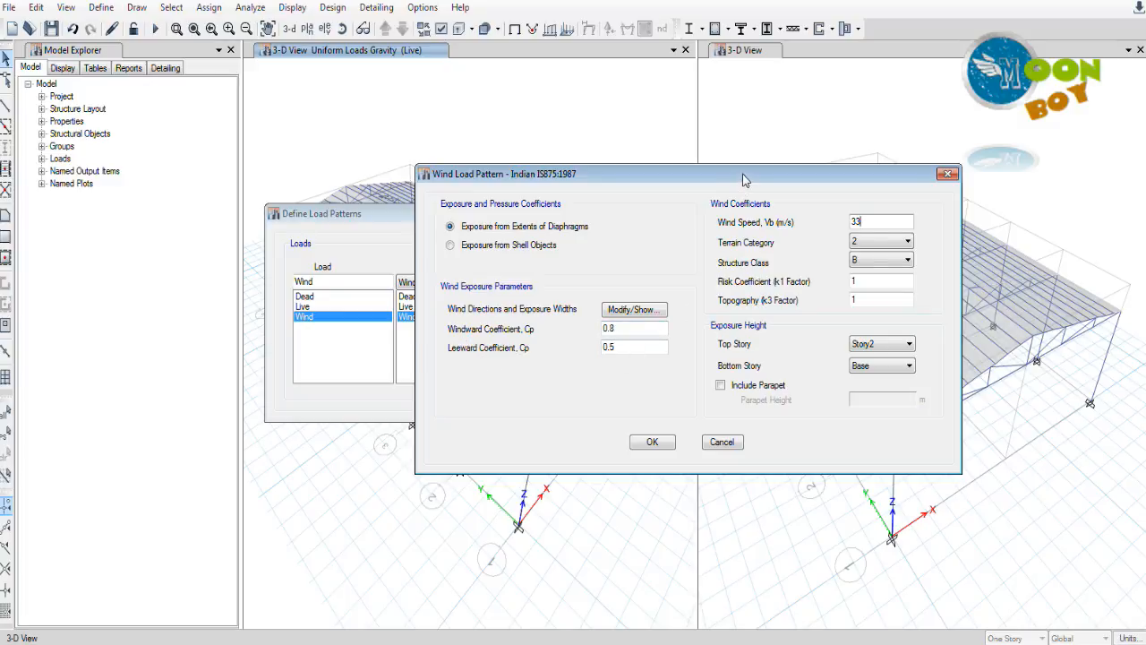
drag(742, 178, 685, 180)
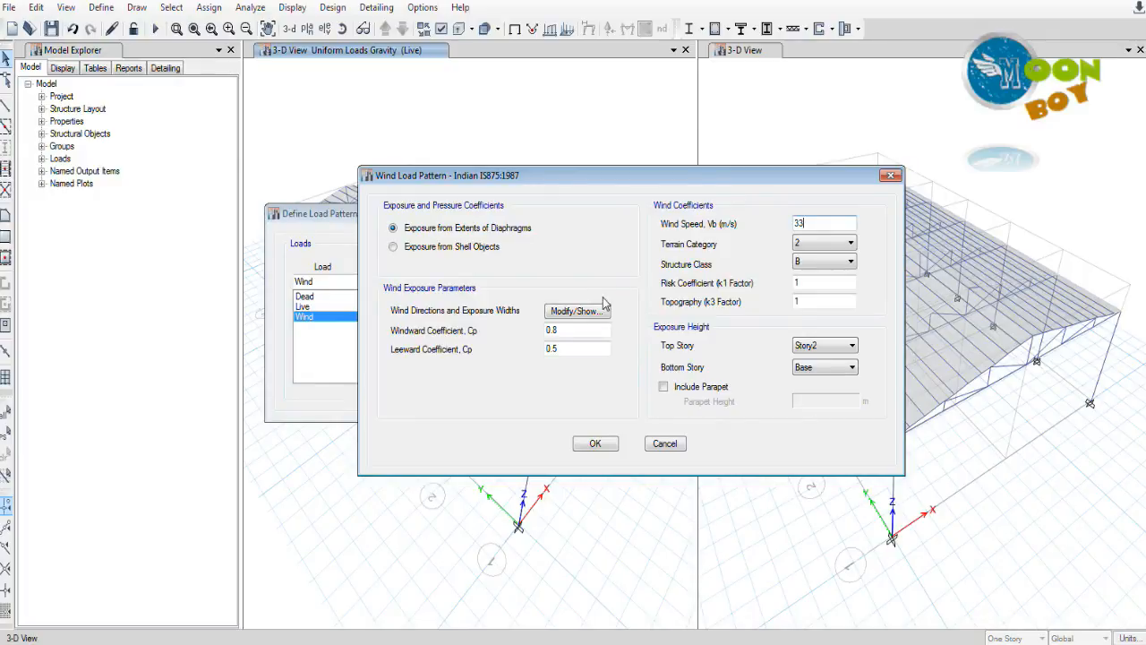
drag(644, 177, 702, 189)
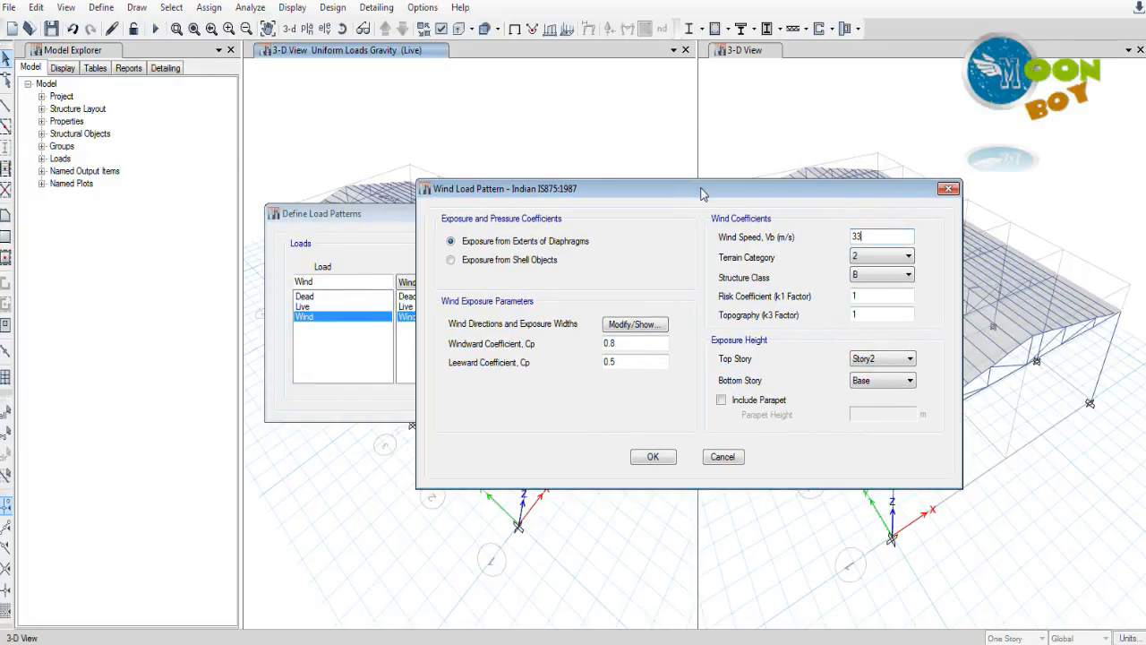
click(641, 325)
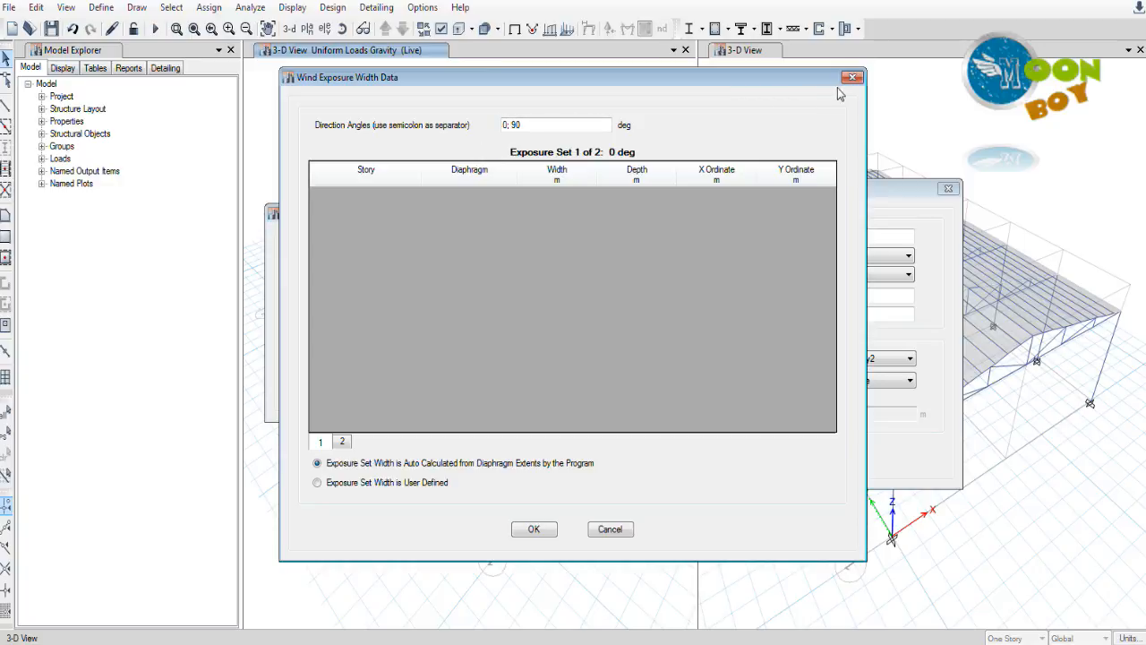
click(341, 442)
click(319, 442)
click(852, 77)
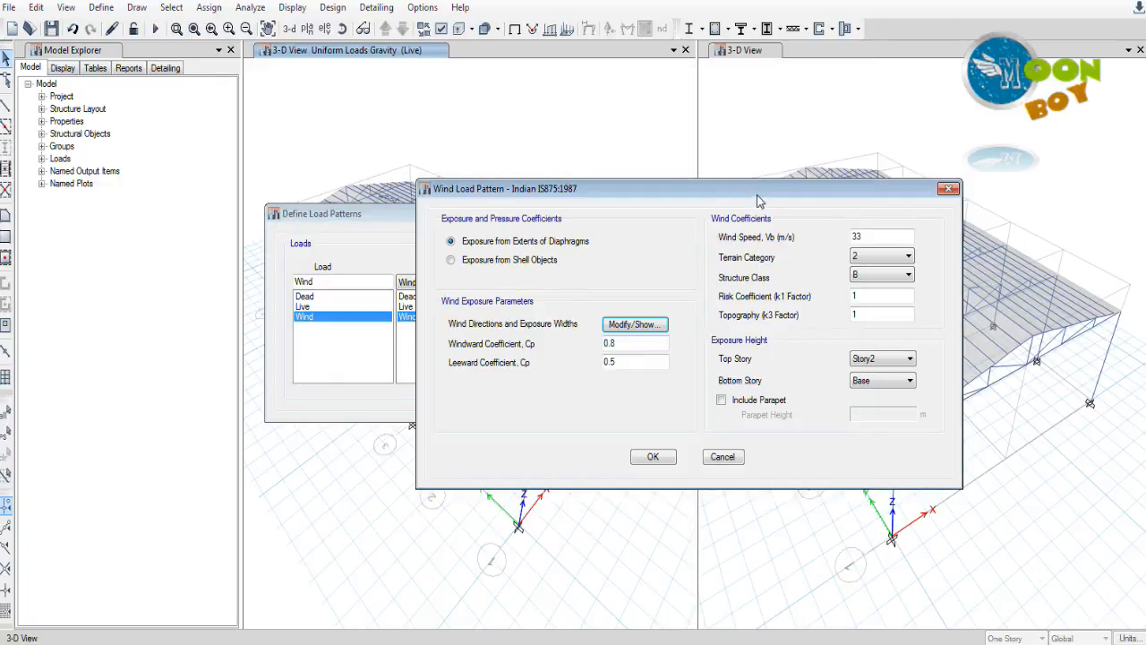
- Keep the wind exposure height from Base to Story2 and accept the wind load settings and the load pattern definitions
drag(758, 195, 800, 199)
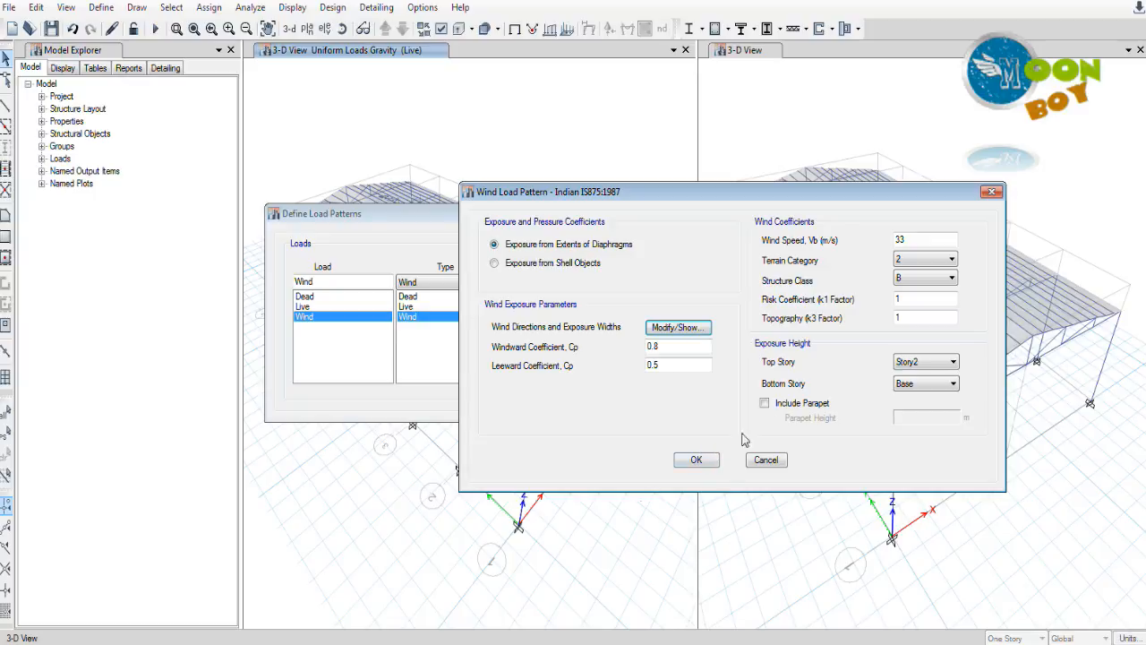
drag(840, 204, 767, 202)
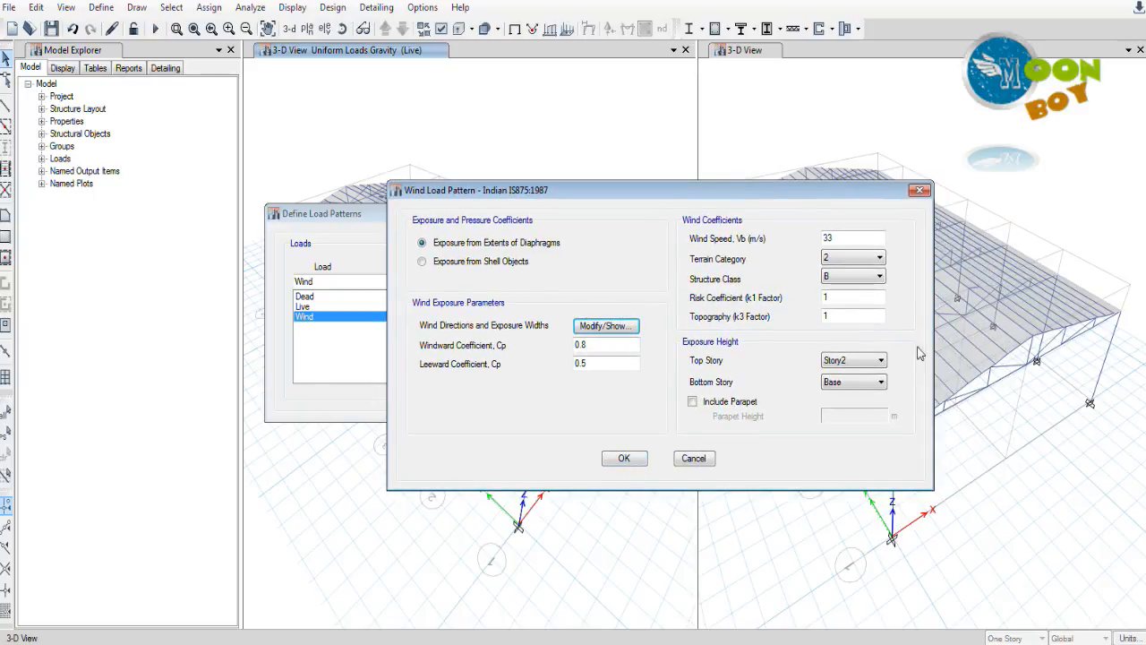
click(880, 361)
click(880, 362)
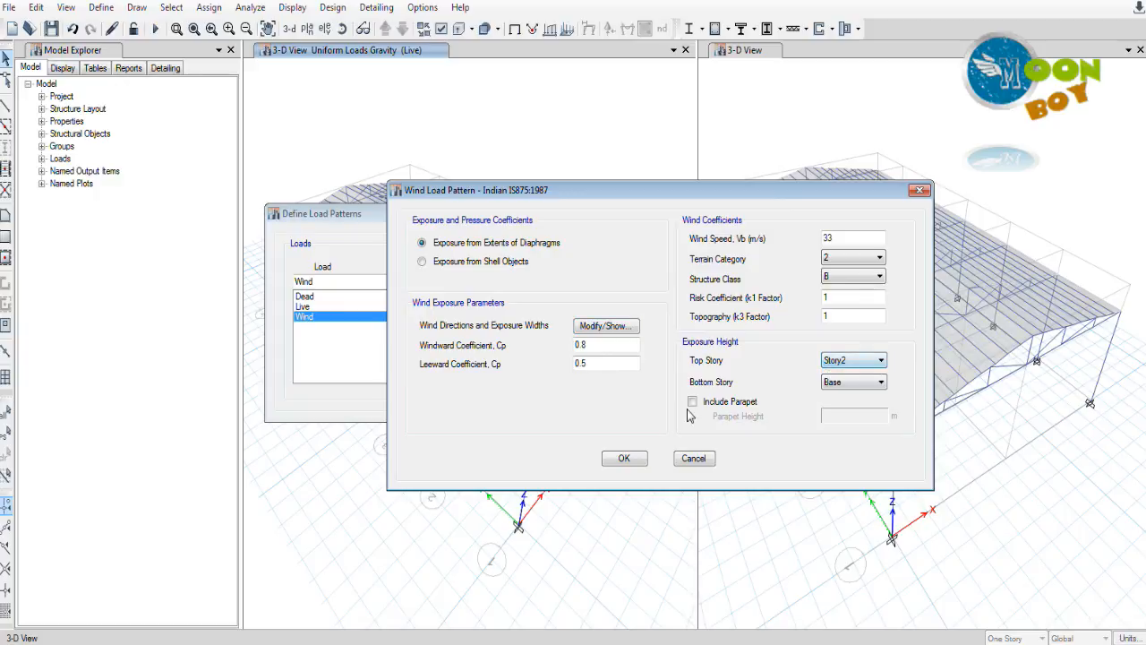
click(624, 459)
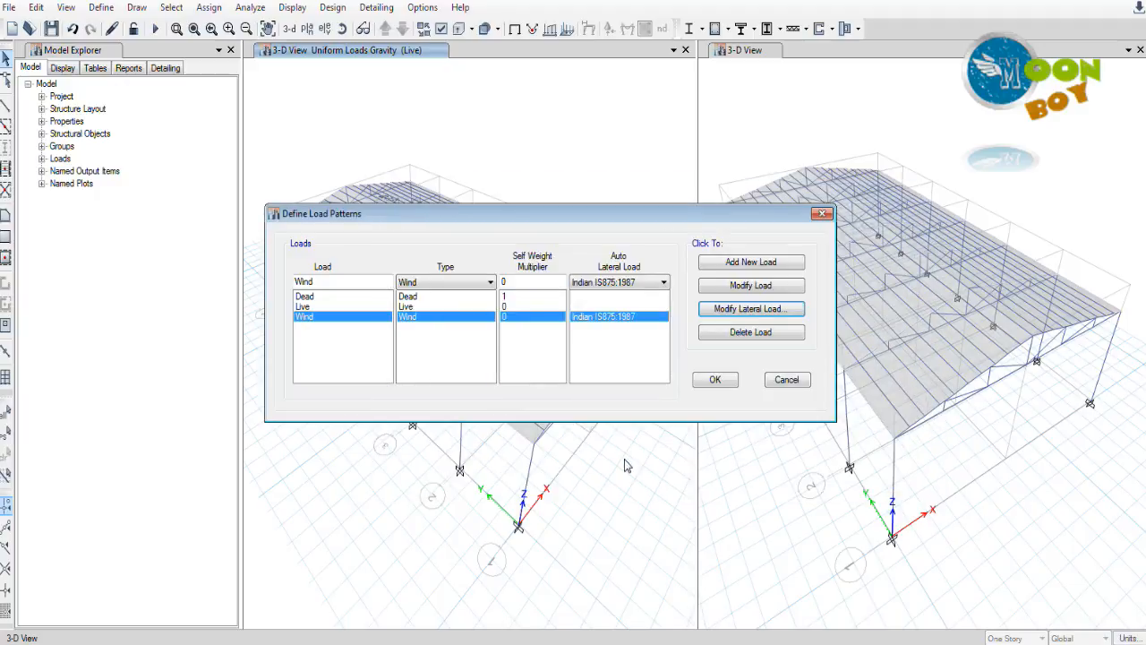
click(716, 380)
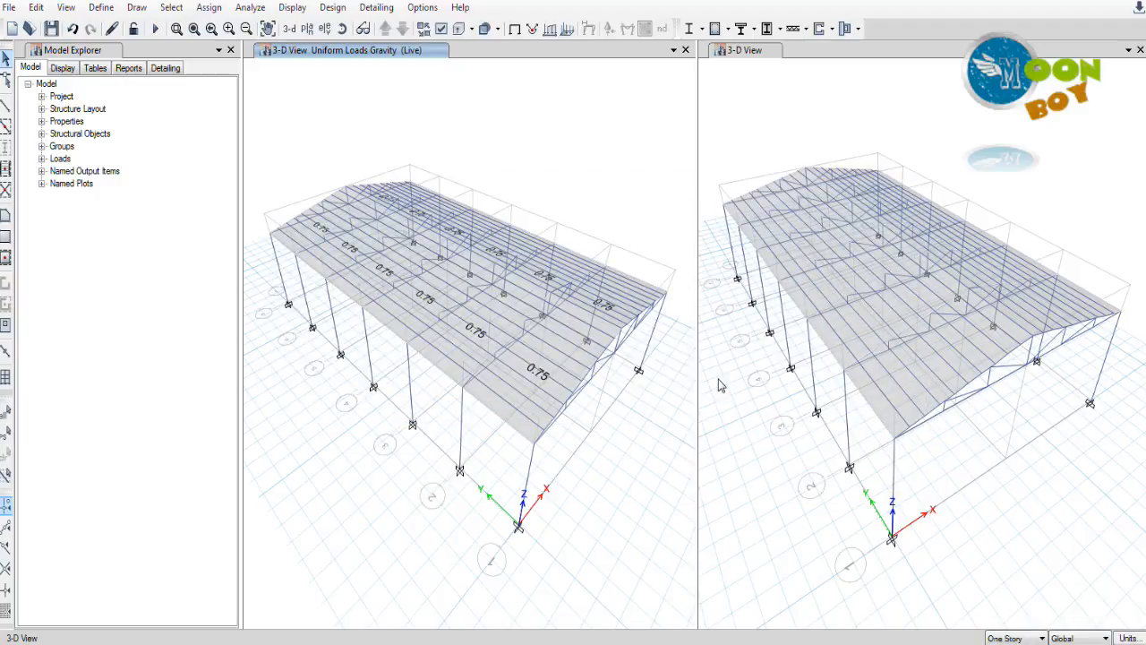
click(103, 9)
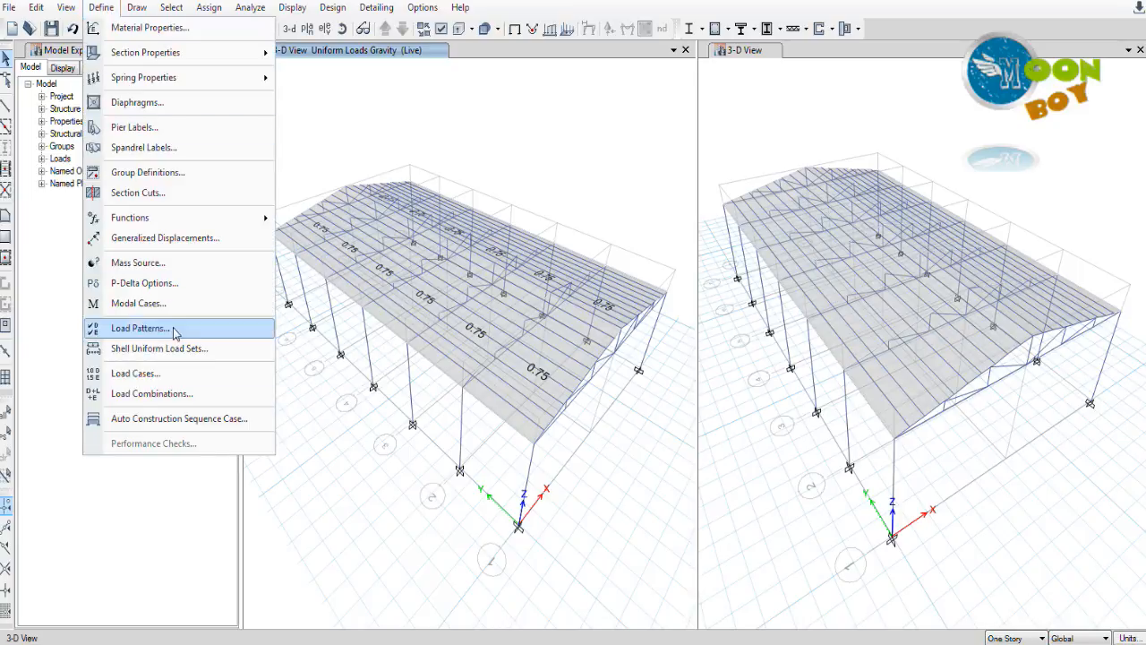
click(165, 393)
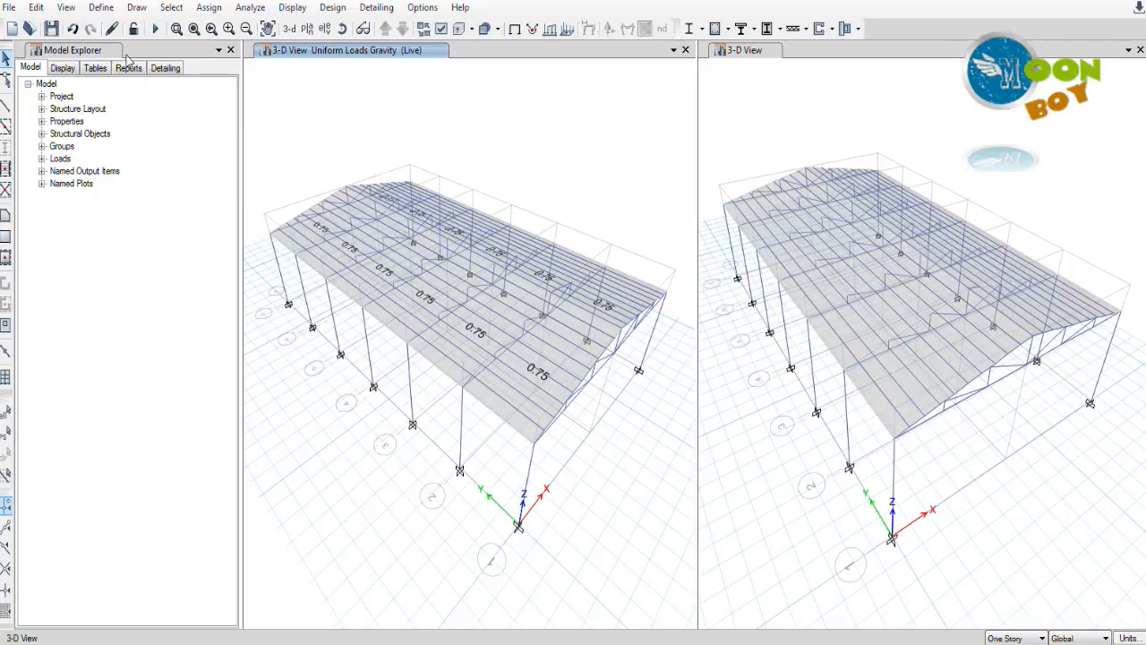
- Check the model with a 1 mm tolerance, all joint, frame, shell and other checks and the trim/extend fix enabled, and close the report
click(249, 9)
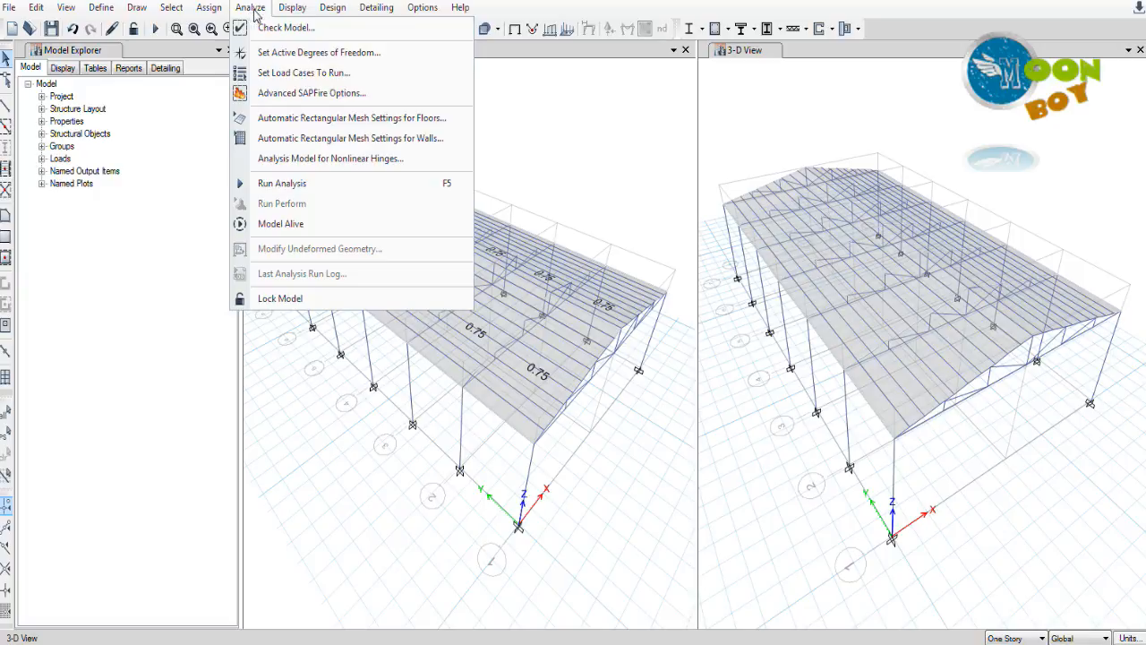
click(300, 32)
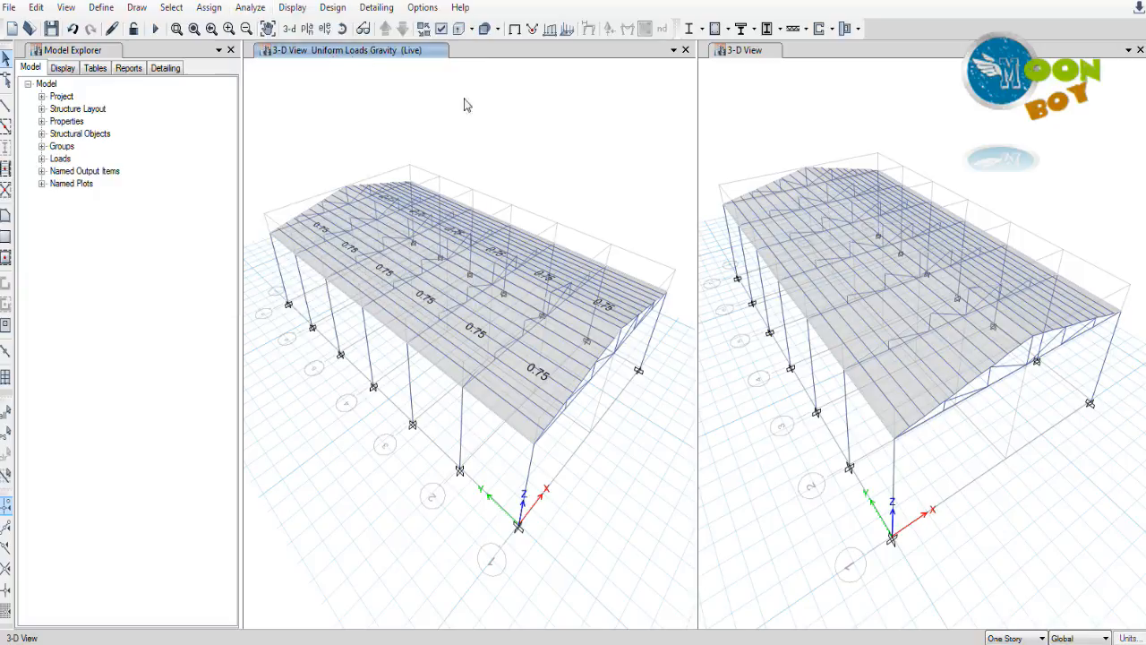
click(504, 188)
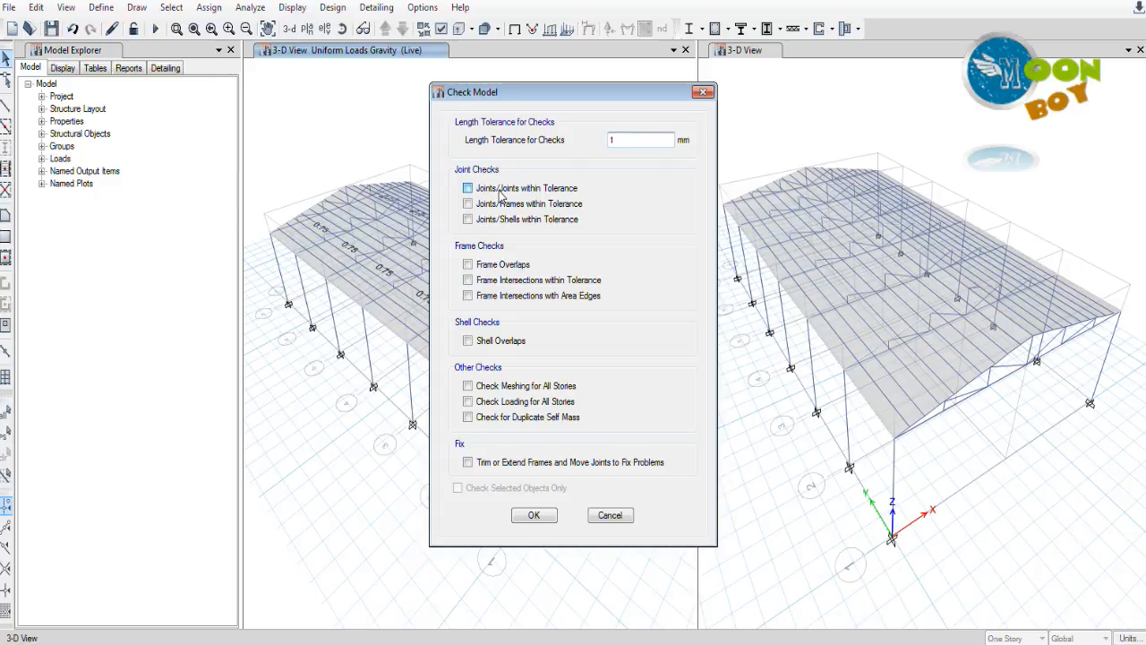
click(503, 203)
click(503, 219)
click(505, 265)
click(506, 279)
click(509, 296)
click(512, 344)
click(512, 386)
click(514, 401)
click(514, 417)
click(517, 462)
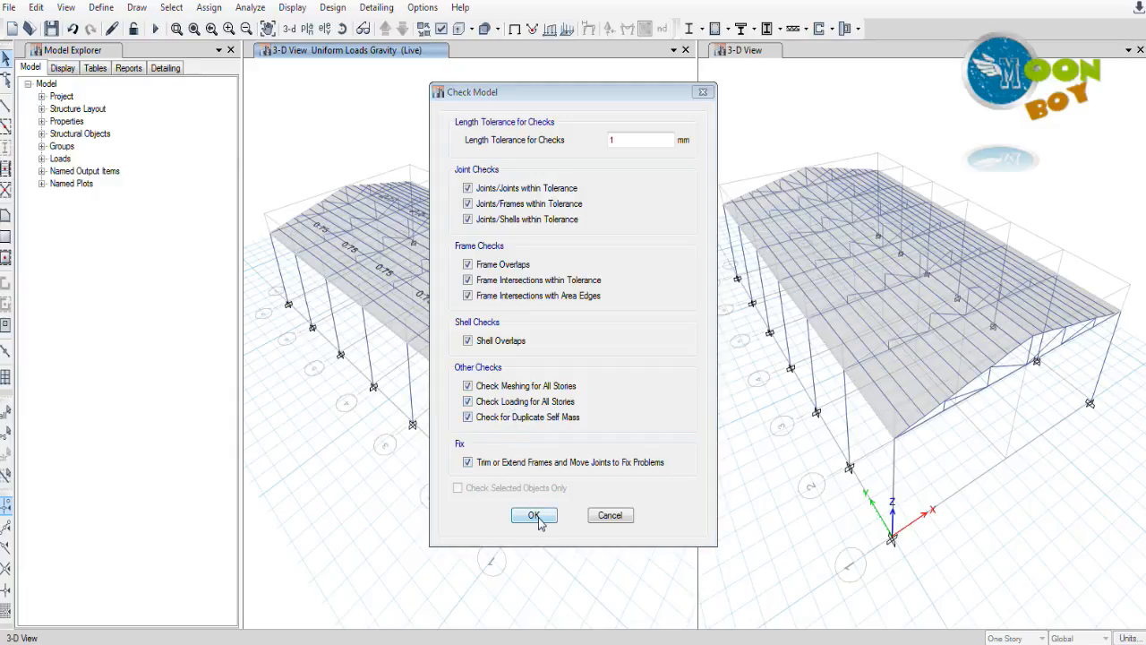
click(541, 519)
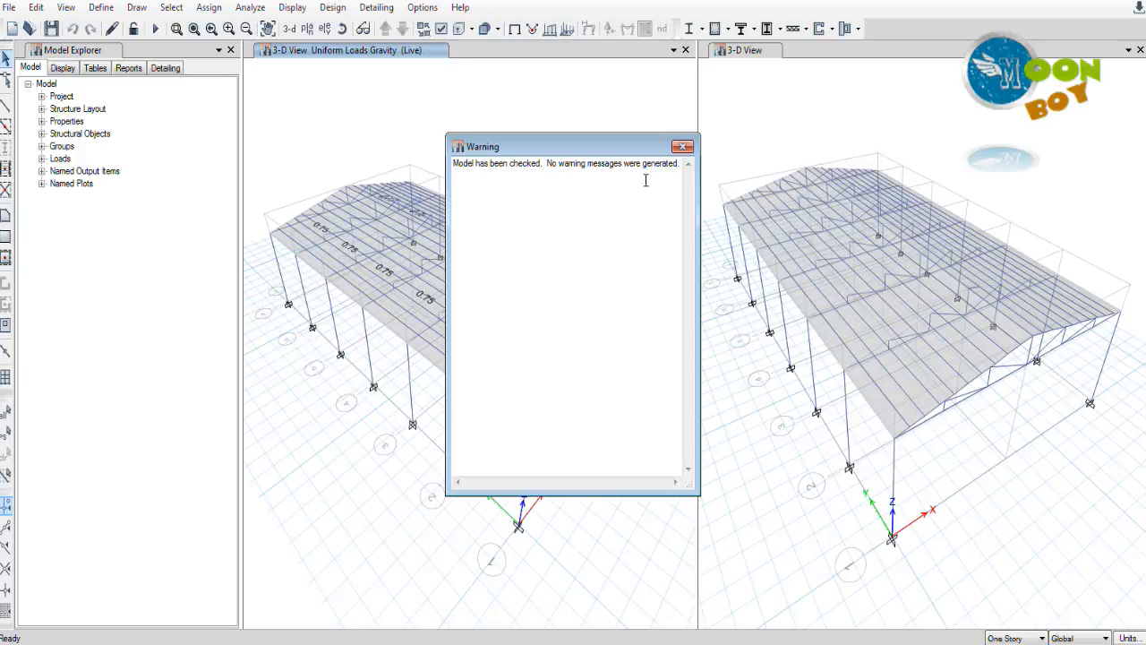
click(683, 147)
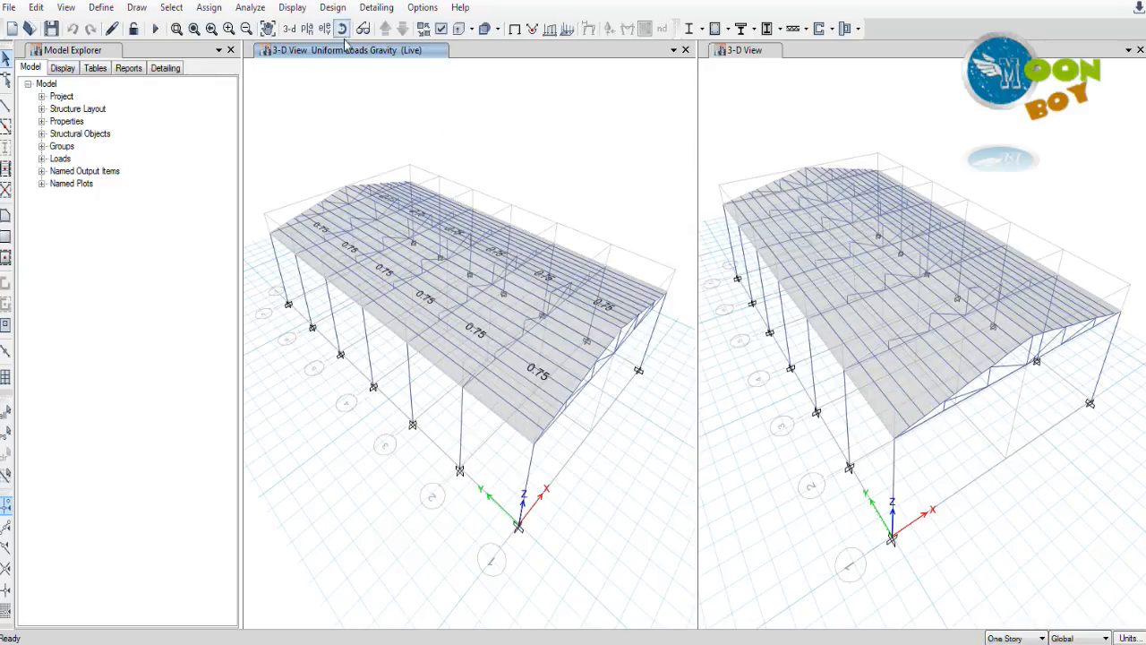
- Set the Modal load case to Do Not Run, keep Dead, Live and Wind set to run, and run the analysis
click(249, 9)
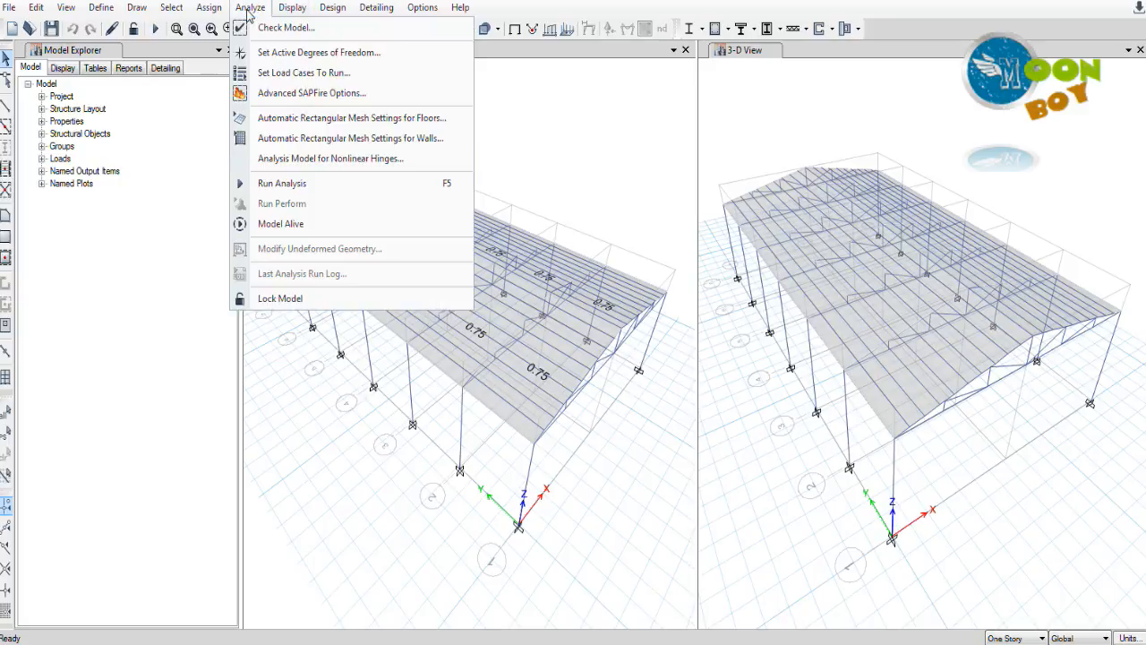
click(304, 73)
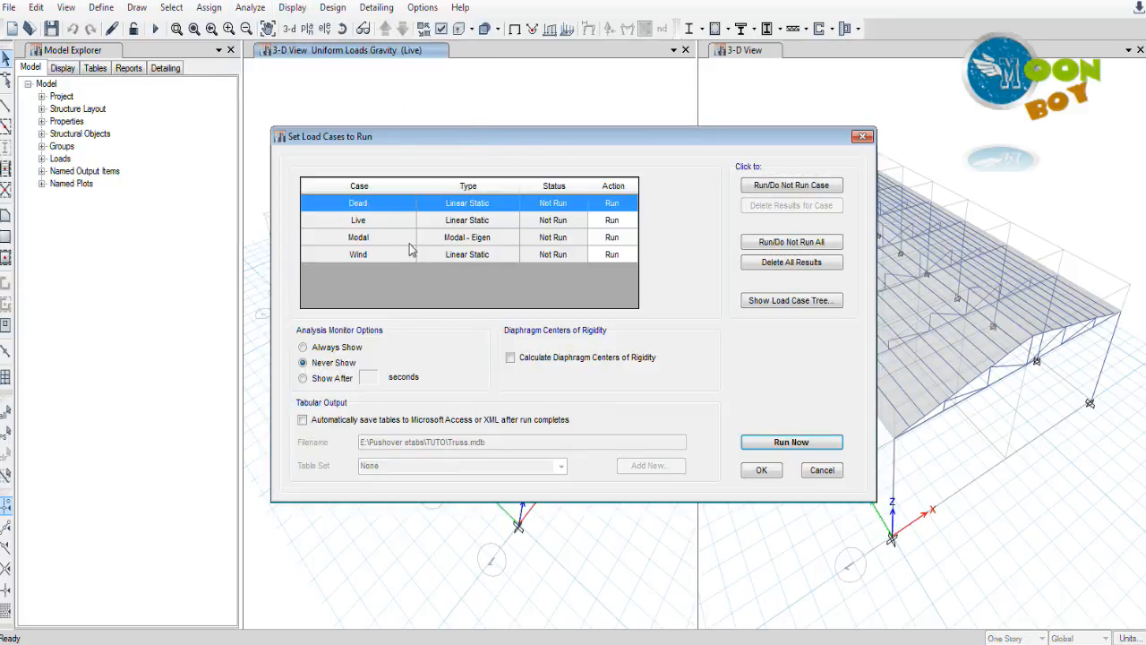
click(467, 238)
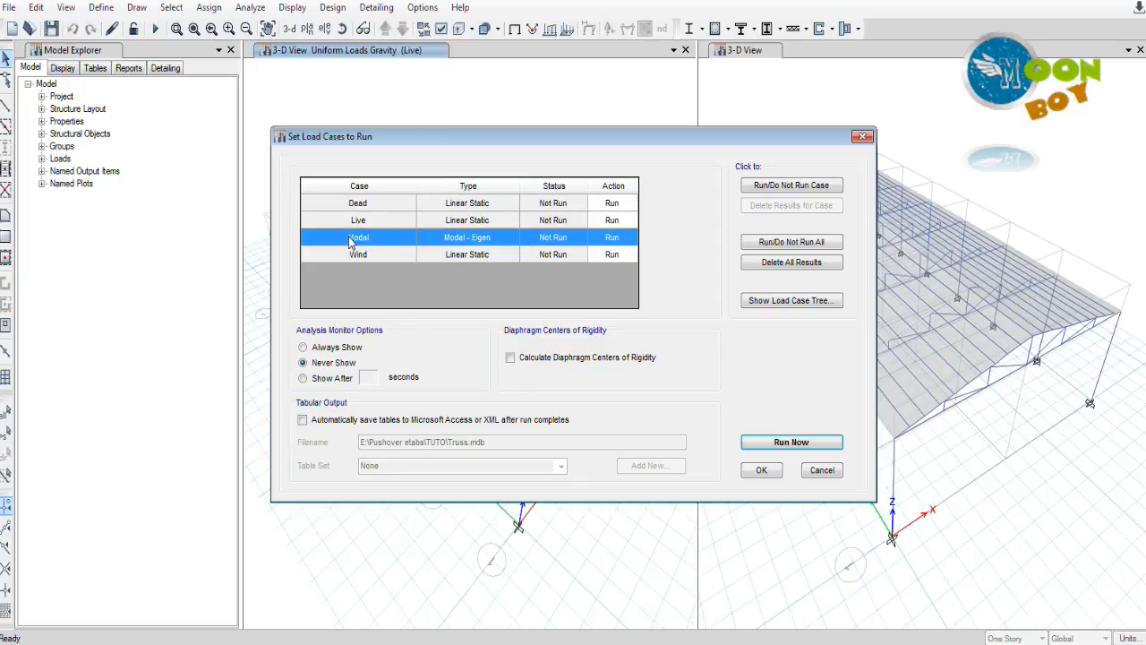
click(779, 186)
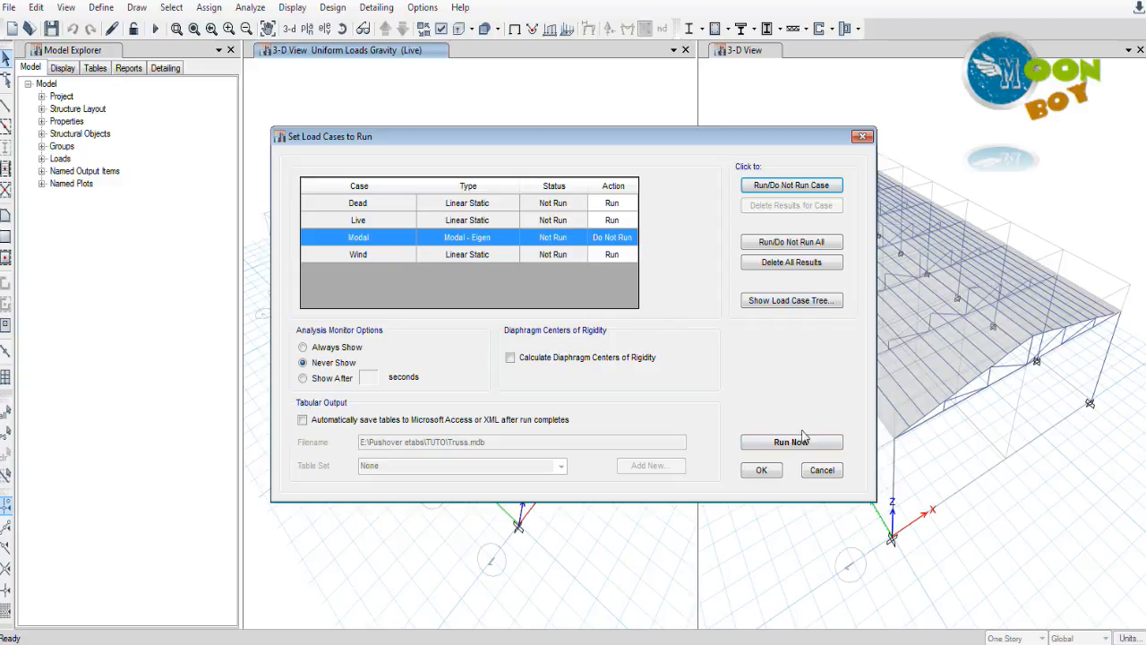
drag(687, 144, 650, 111)
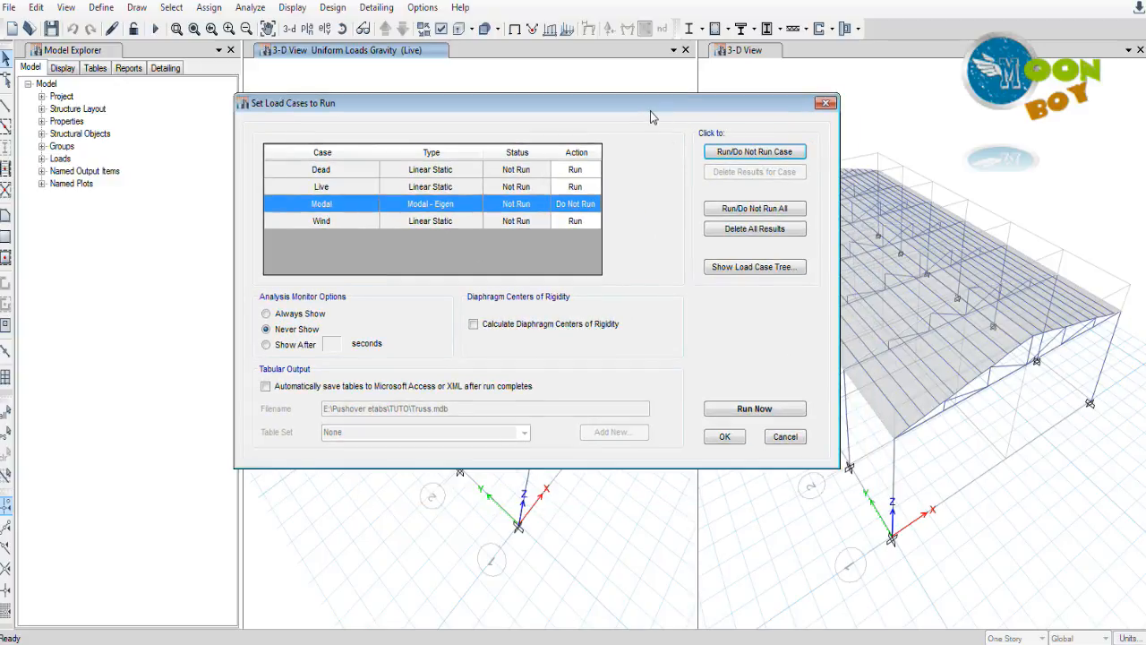
click(754, 408)
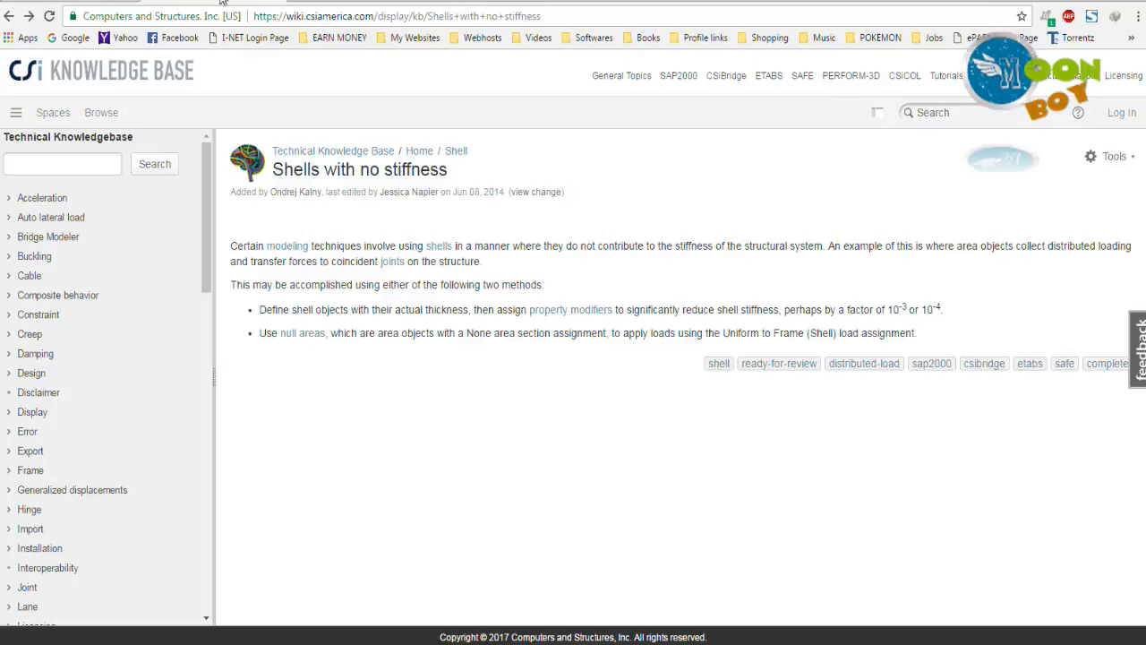
- Switch to the browser and read the Kullabs notes on roof truss loads, sheeting and truss members, comparing them with the Dead displacement view
click(235, 4)
click(166, 4)
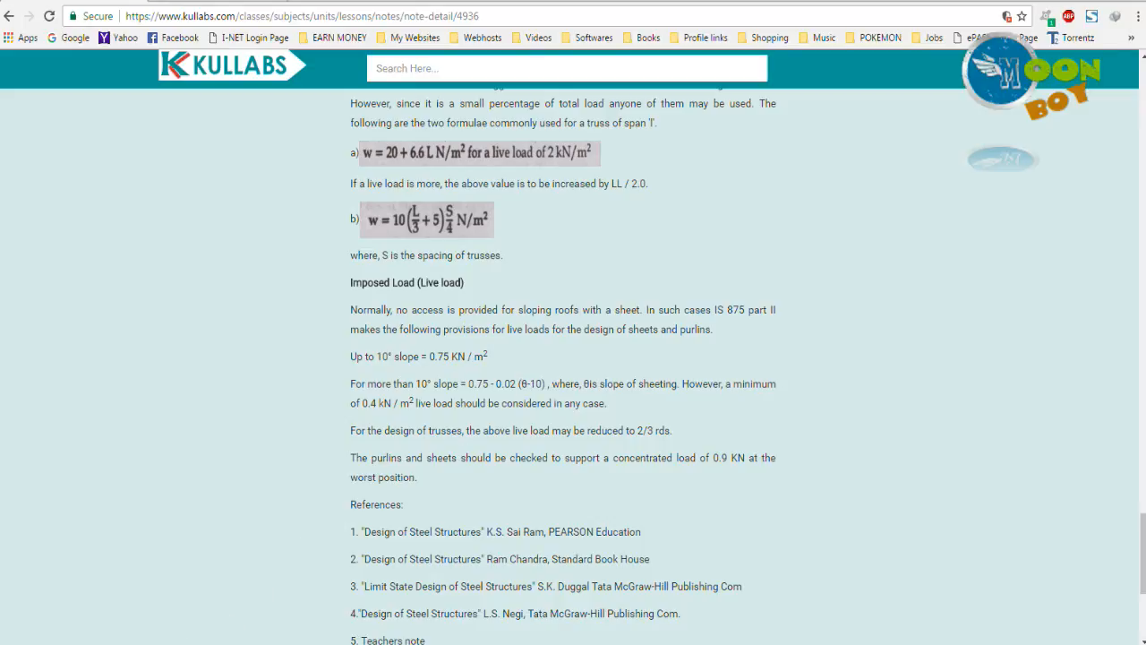
key(alt+Tab)
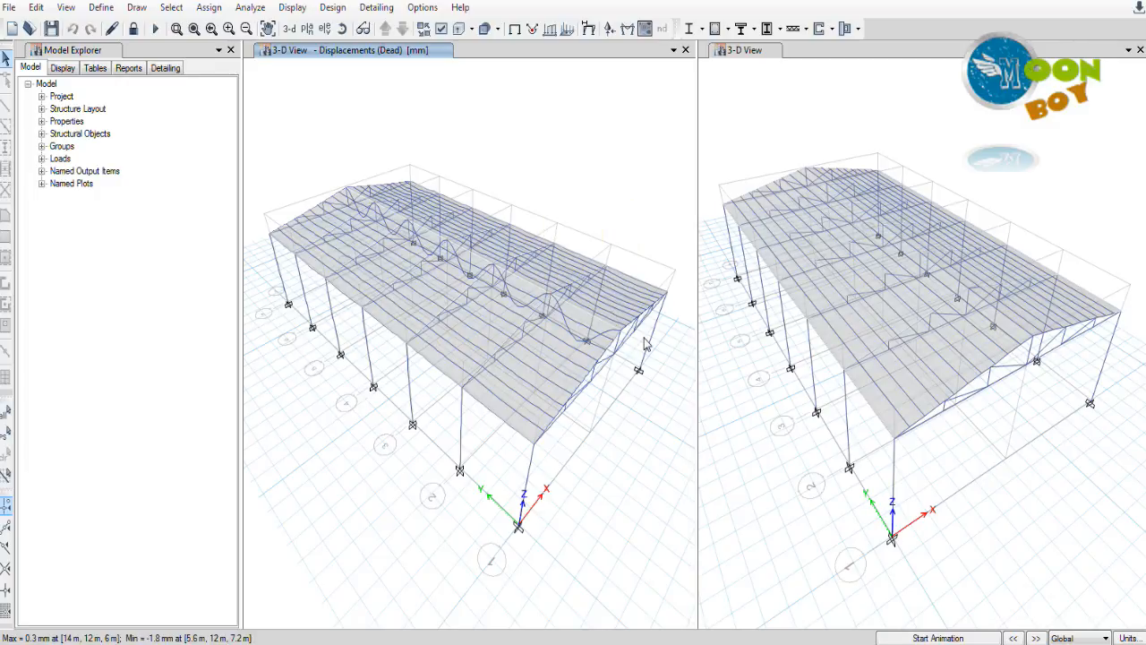
mouse_move(347, 192)
mouse_move(511, 230)
key(alt+Tab)
scroll(455, 291, up, 9)
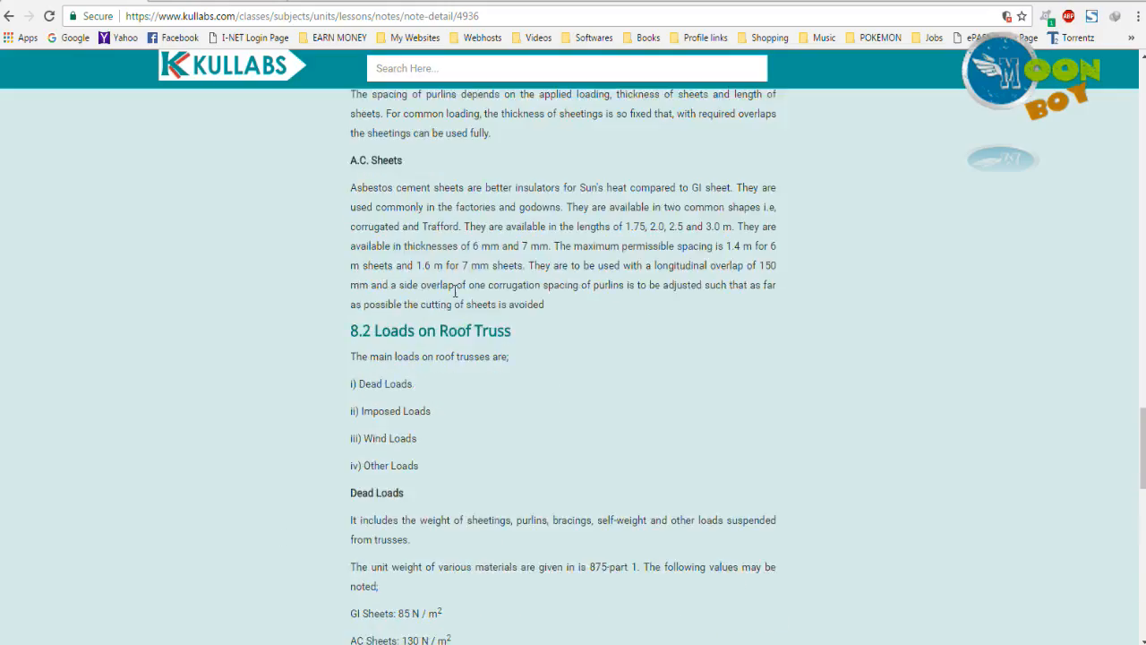
scroll(455, 291, up, 20)
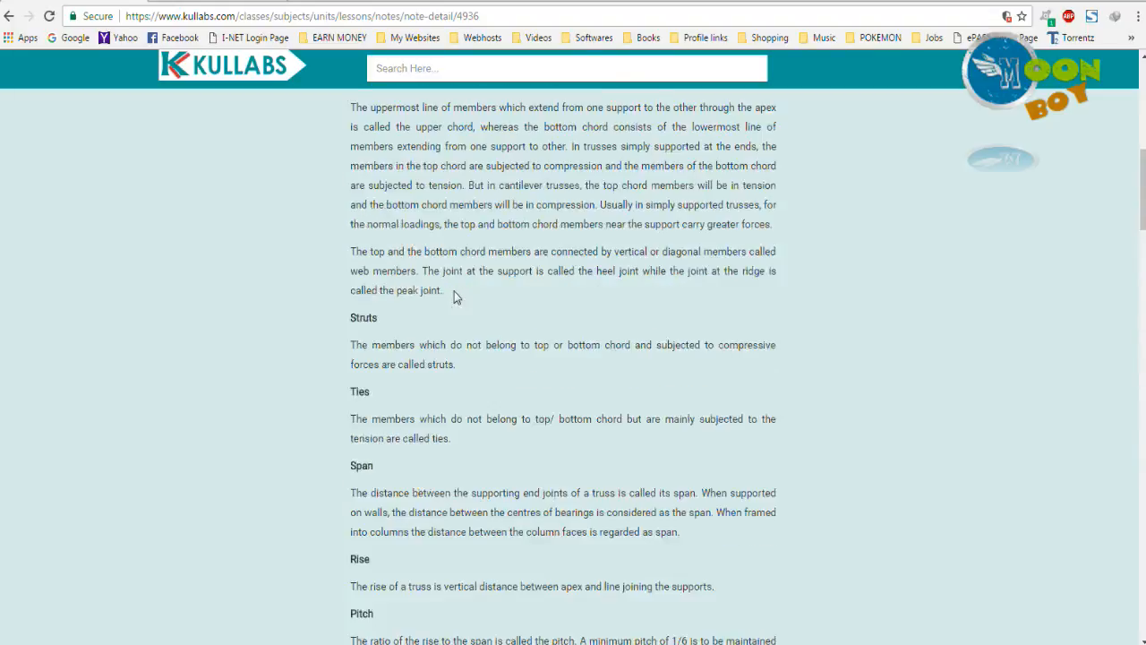
scroll(454, 291, up, 8)
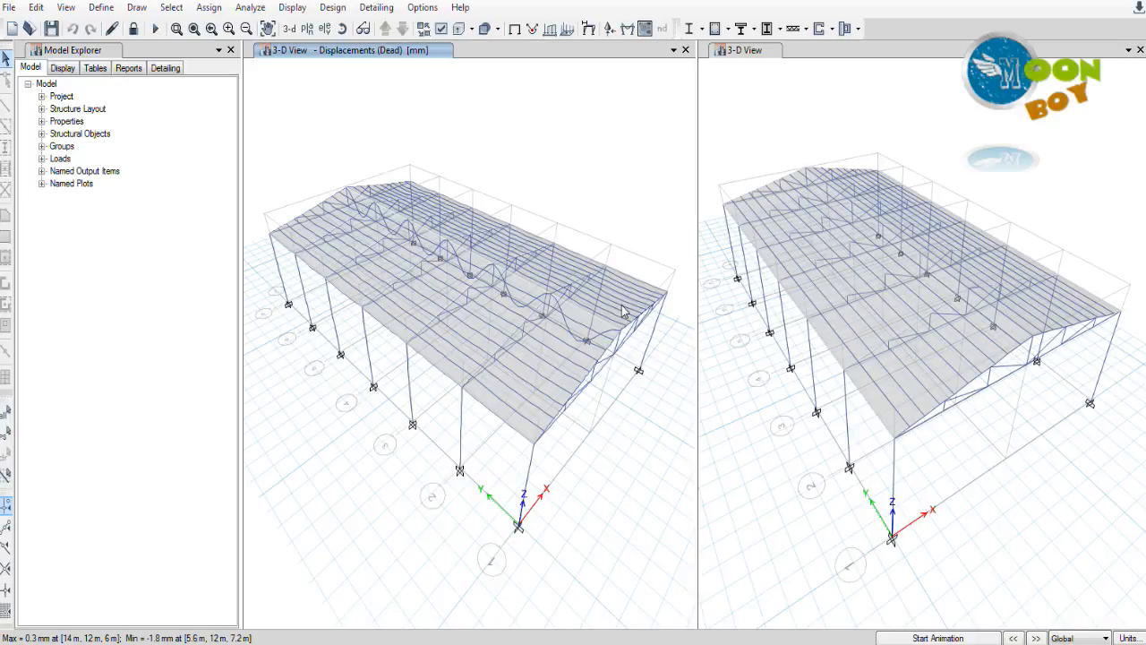
- Step through the displaced shapes of the Live and Wind load cases and return to the Dead case
mouse_move(643, 318)
click(1035, 637)
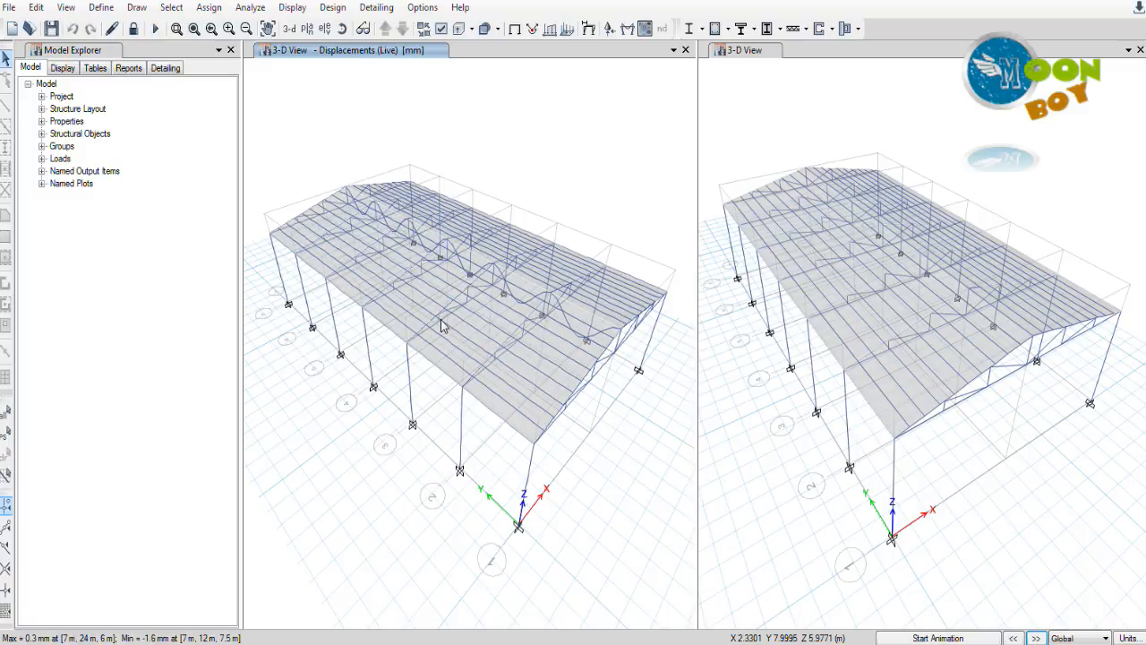
right_click(383, 237)
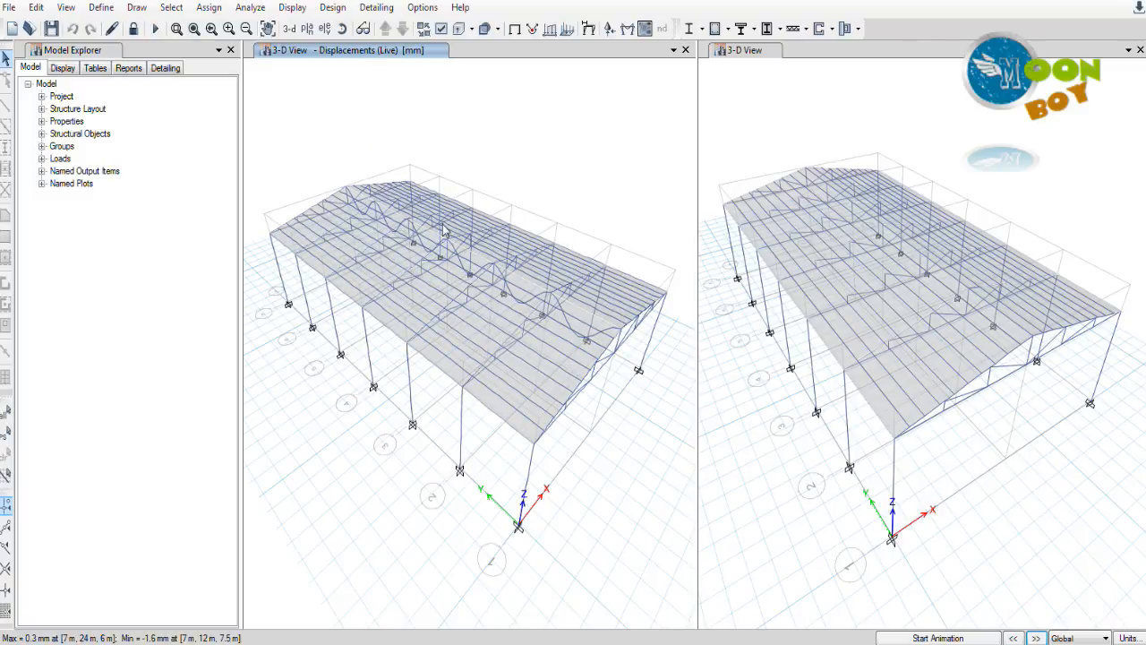
click(1035, 637)
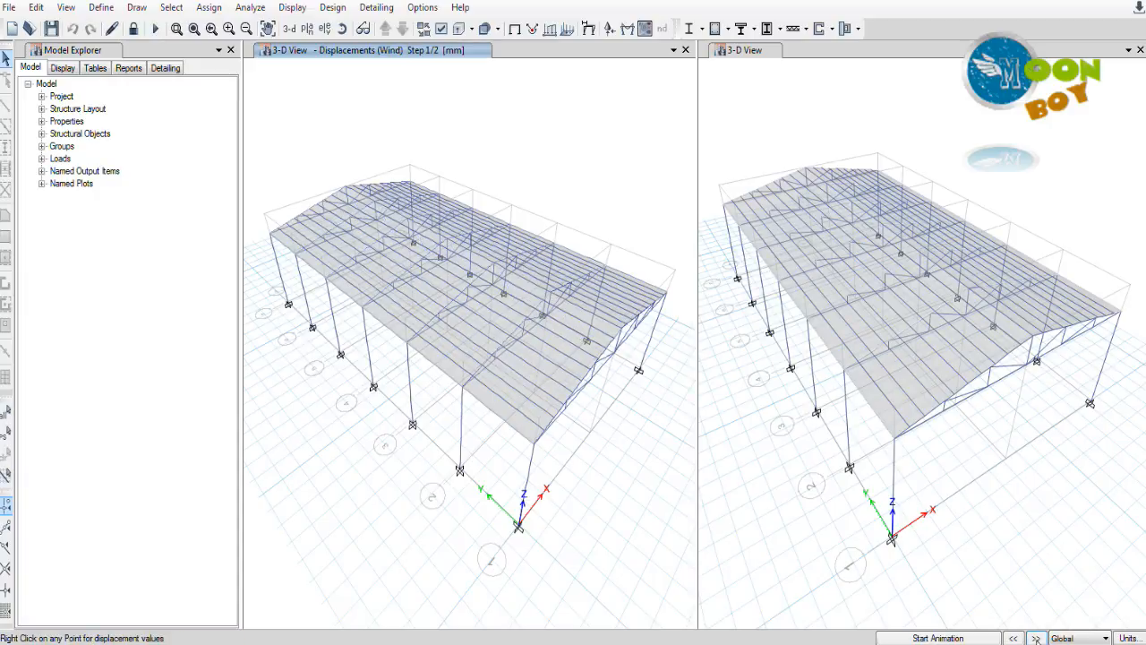
click(1036, 637)
click(1036, 638)
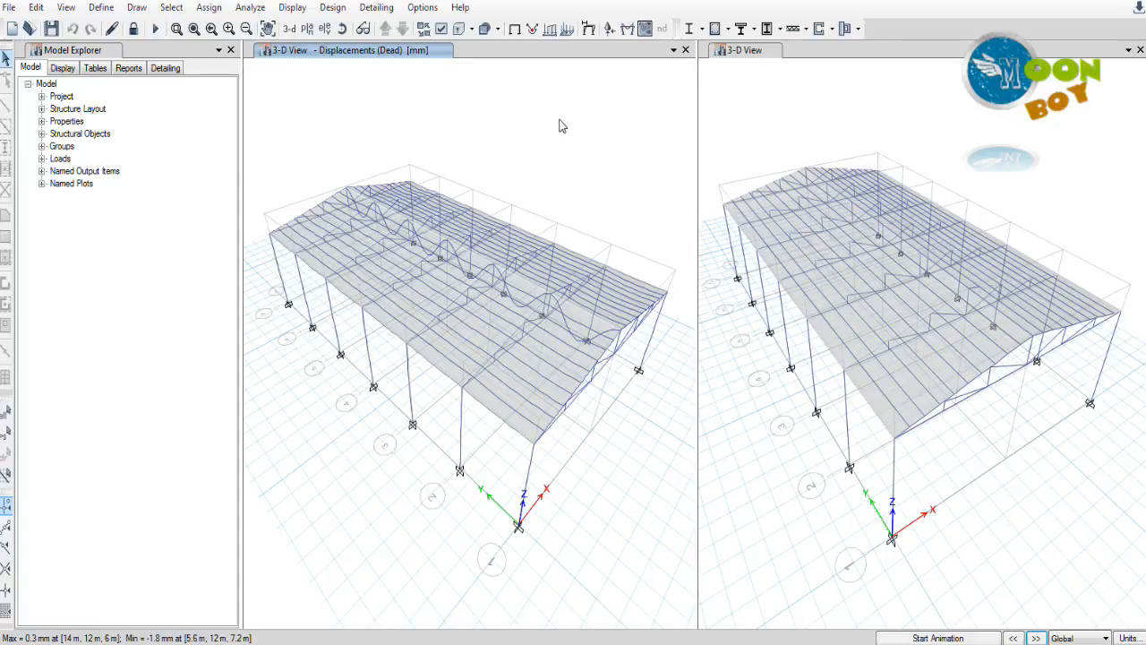
- Display the filled Moment 3-3 diagram of the frames for the Dead load case with automatic scaling
click(626, 32)
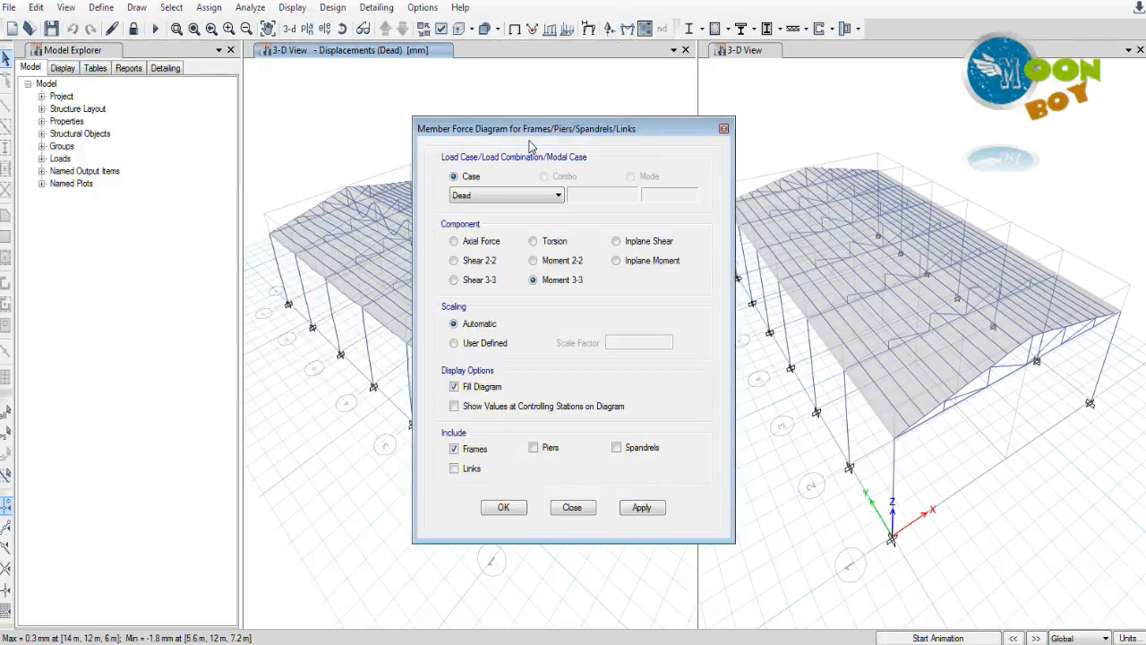
click(487, 199)
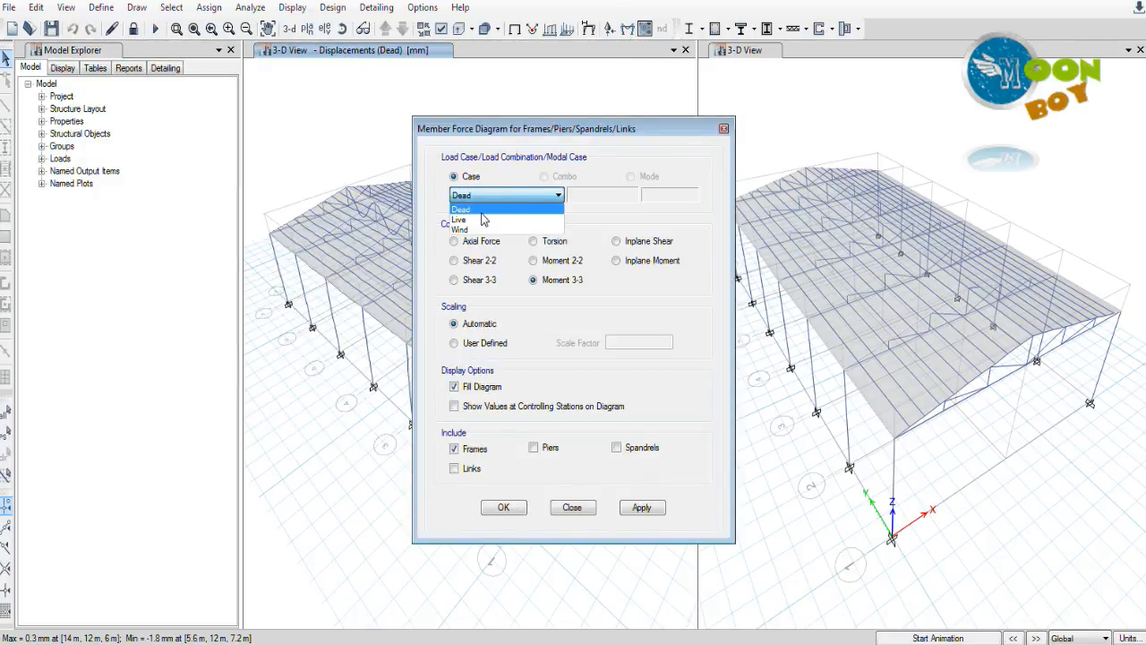
click(482, 214)
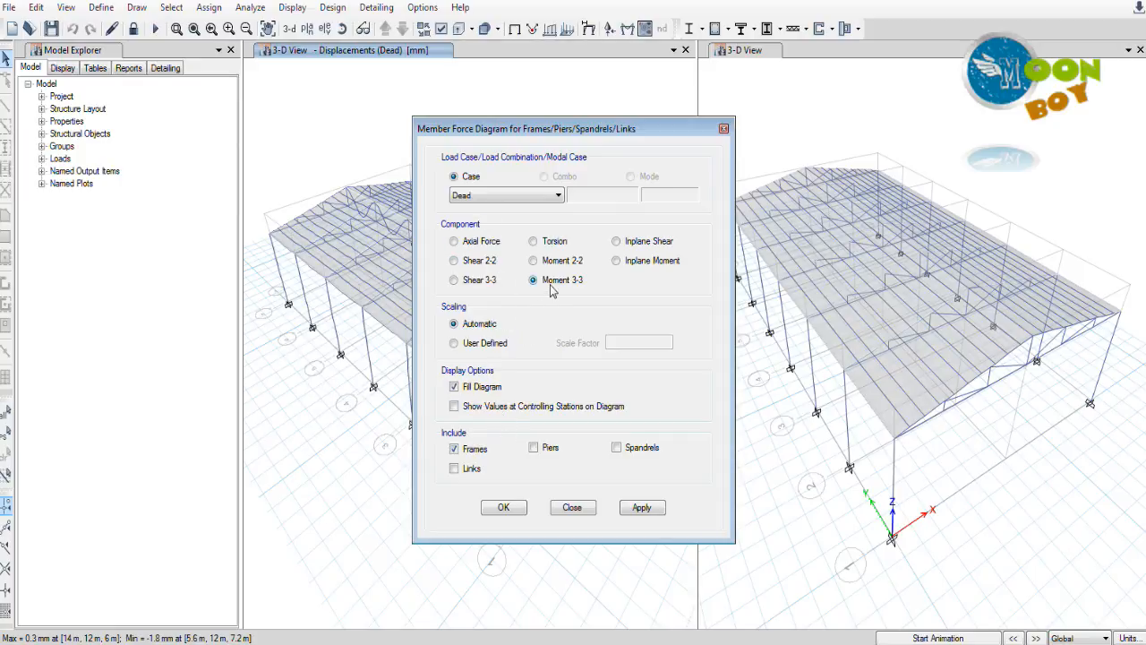
click(648, 510)
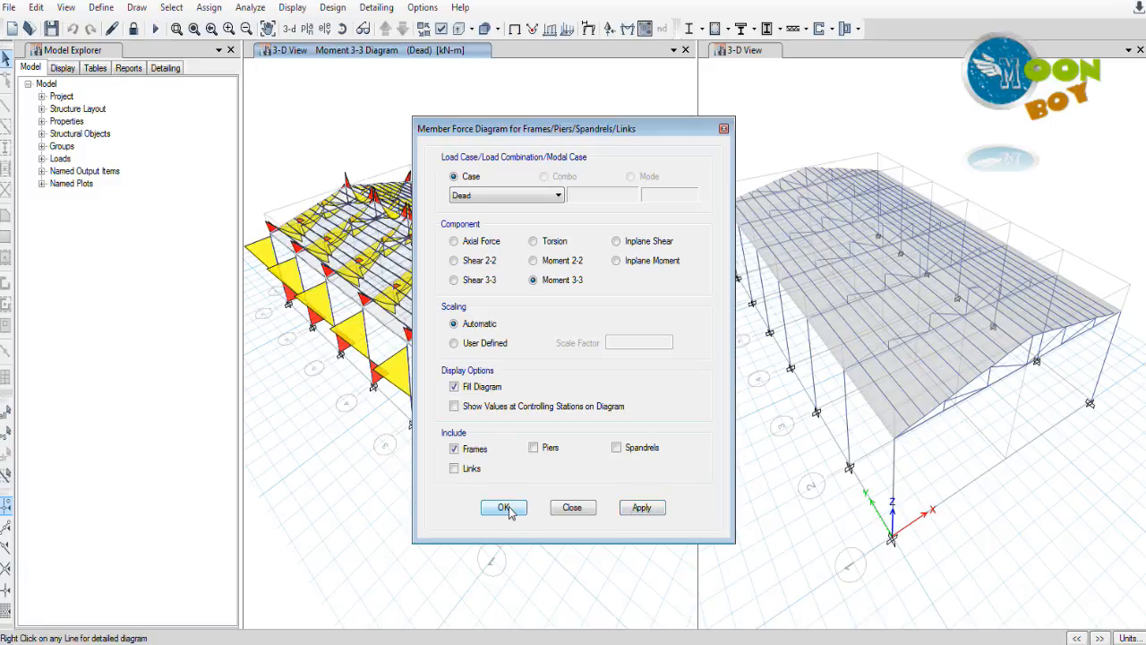
click(504, 507)
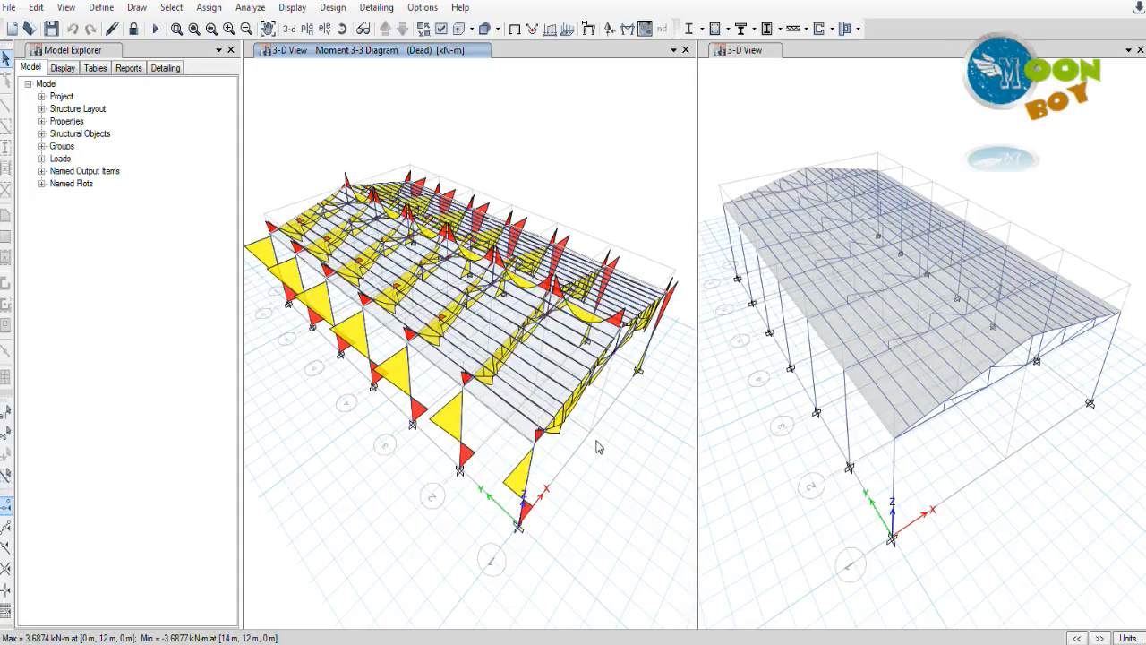
- Inspect the detailed shear, moment and deflection diagrams of an end-truss beam, close them and return to the undeformed shape
mouse_move(580, 383)
mouse_move(573, 405)
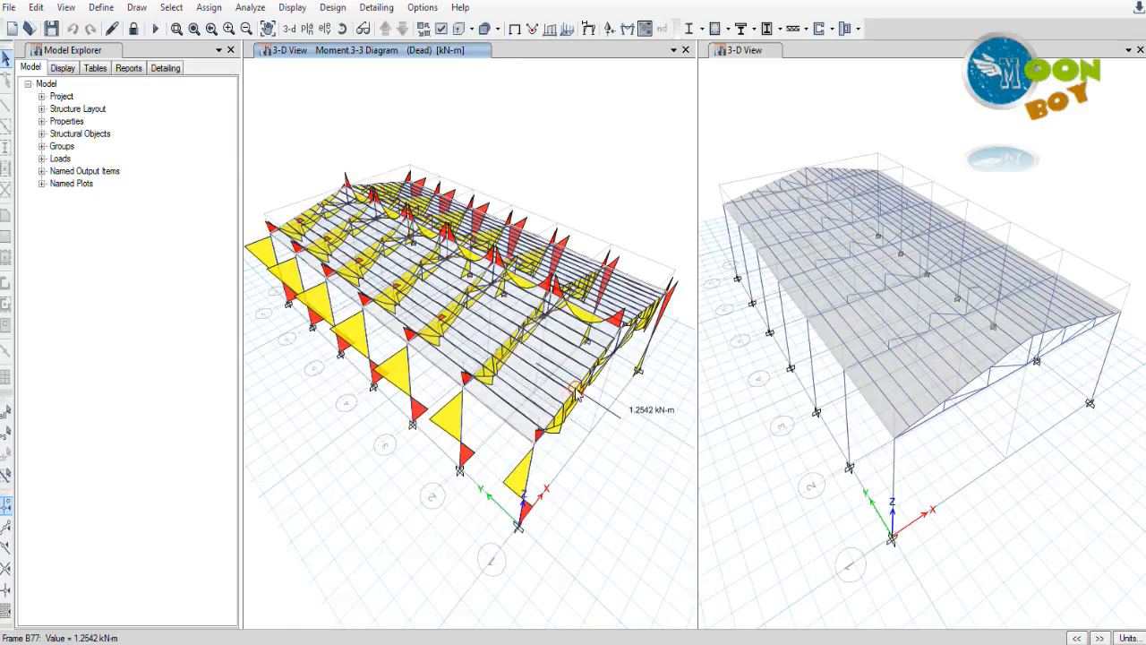
right_click(579, 396)
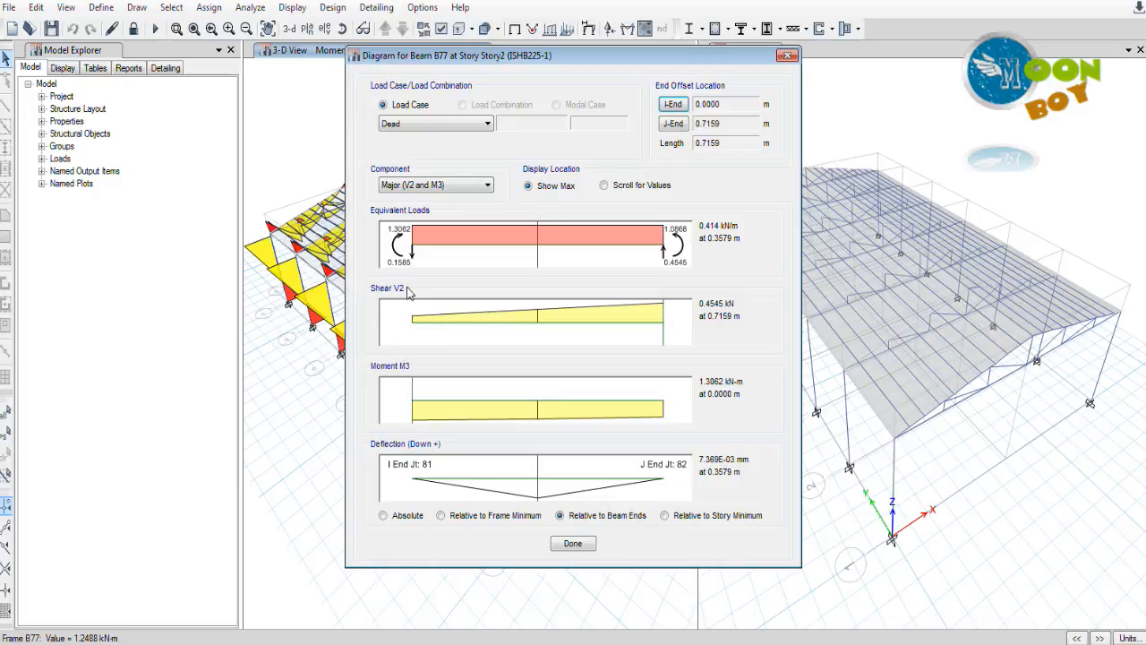
click(787, 56)
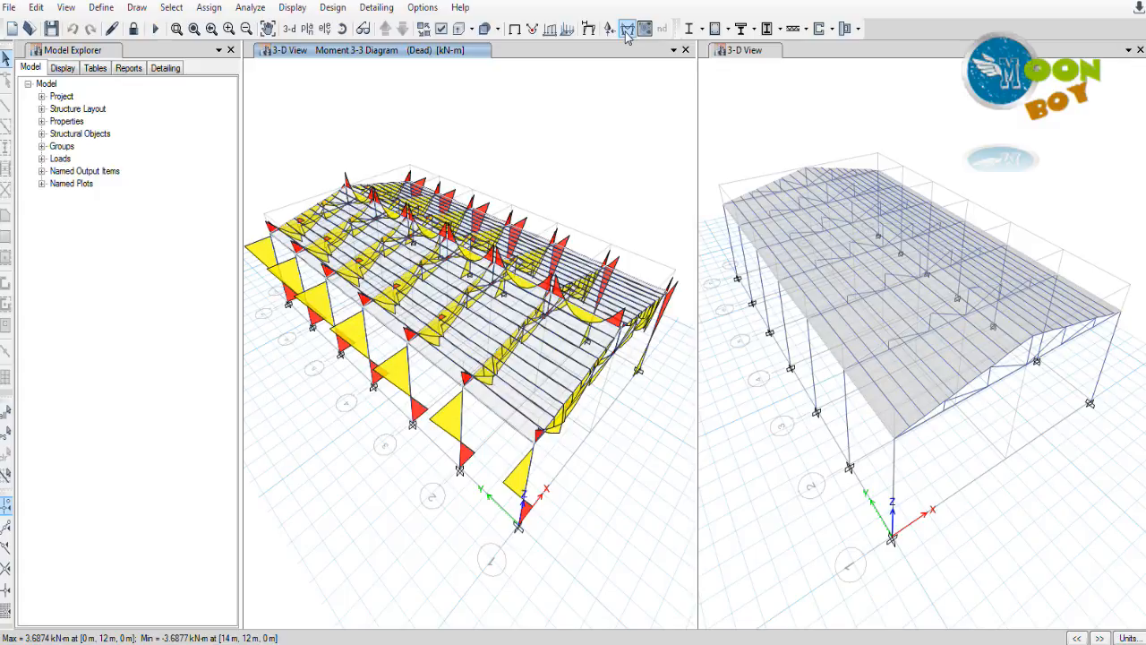
click(515, 30)
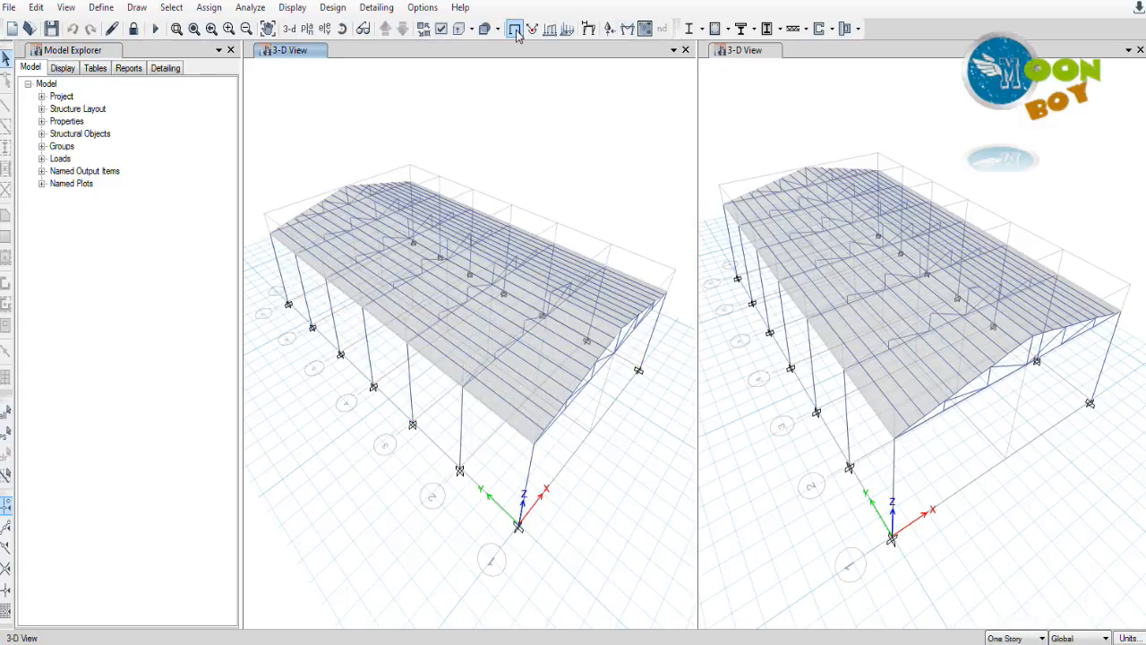
- Review the steel frame design preferences for IS 800:2007 through the last item and close them without changes
click(330, 8)
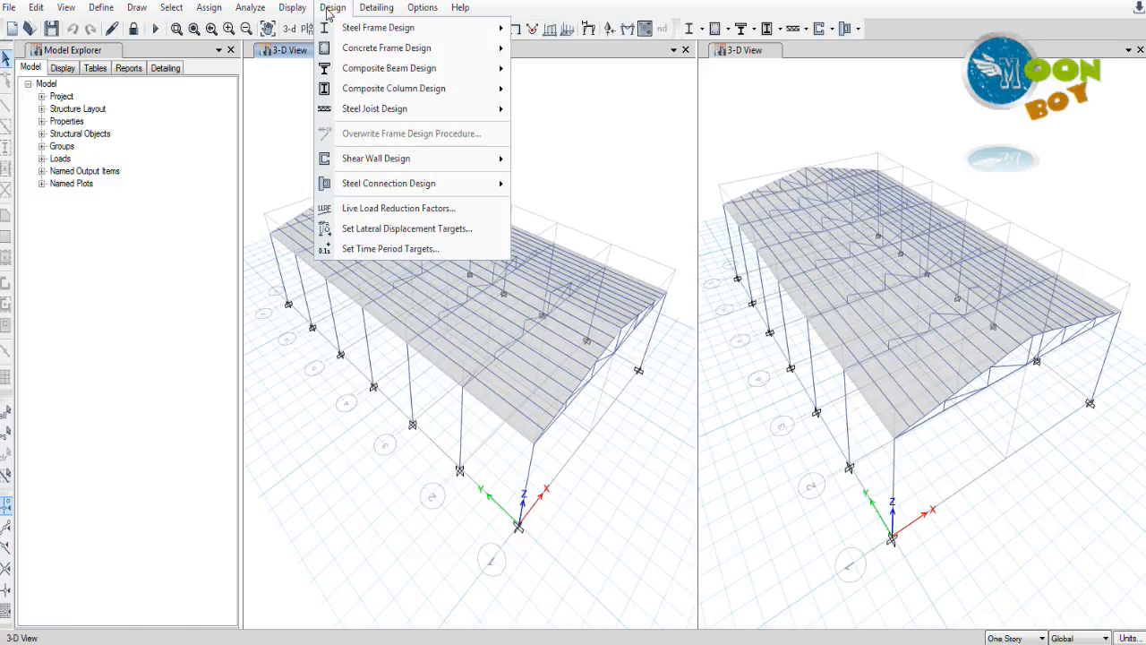
mouse_move(344, 32)
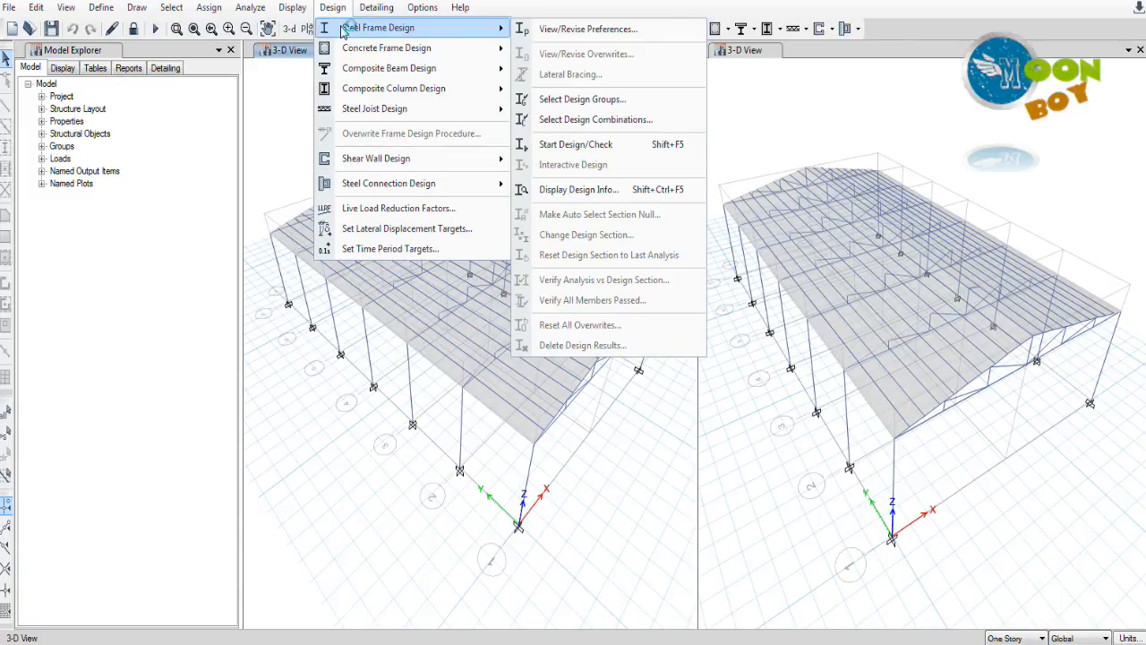
click(583, 31)
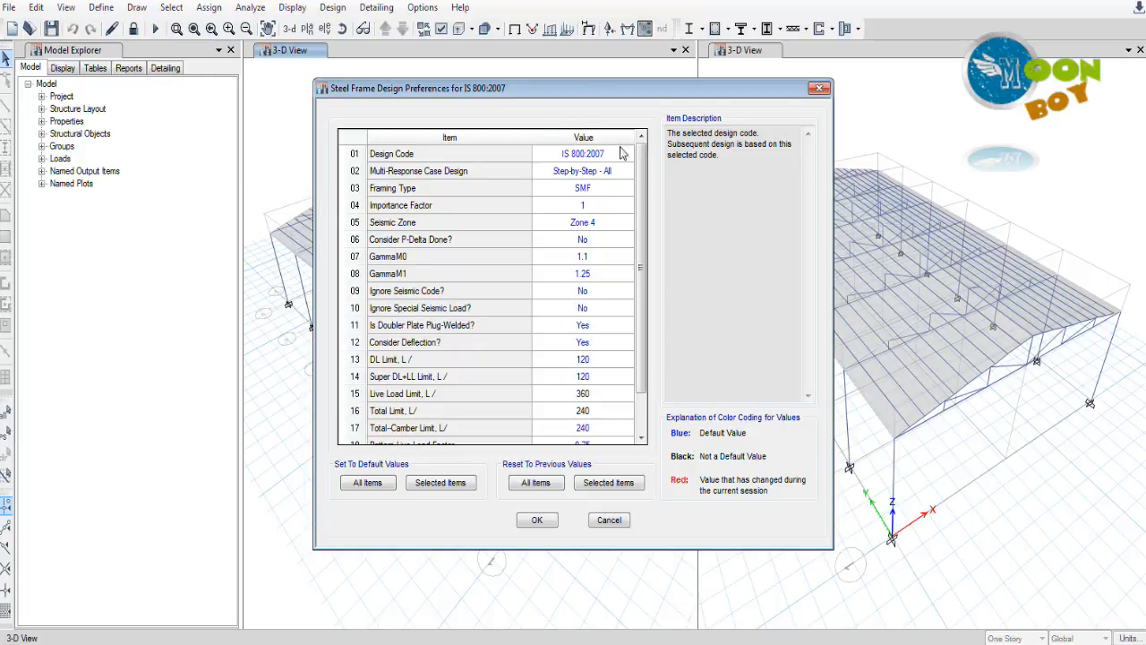
drag(641, 285, 643, 358)
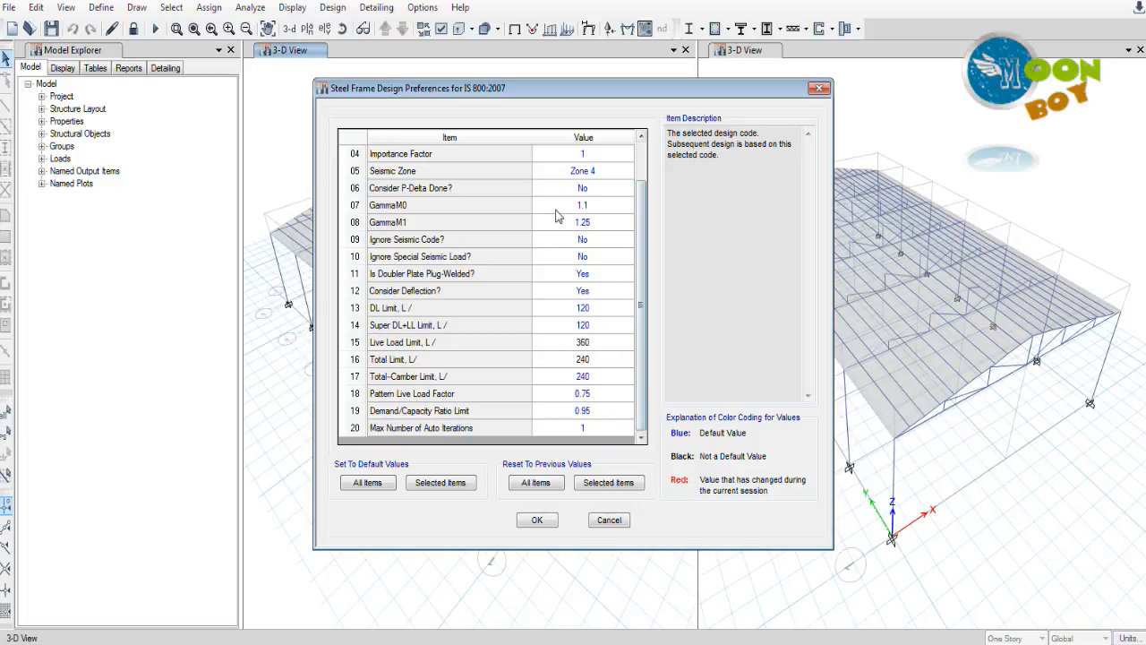
click(820, 89)
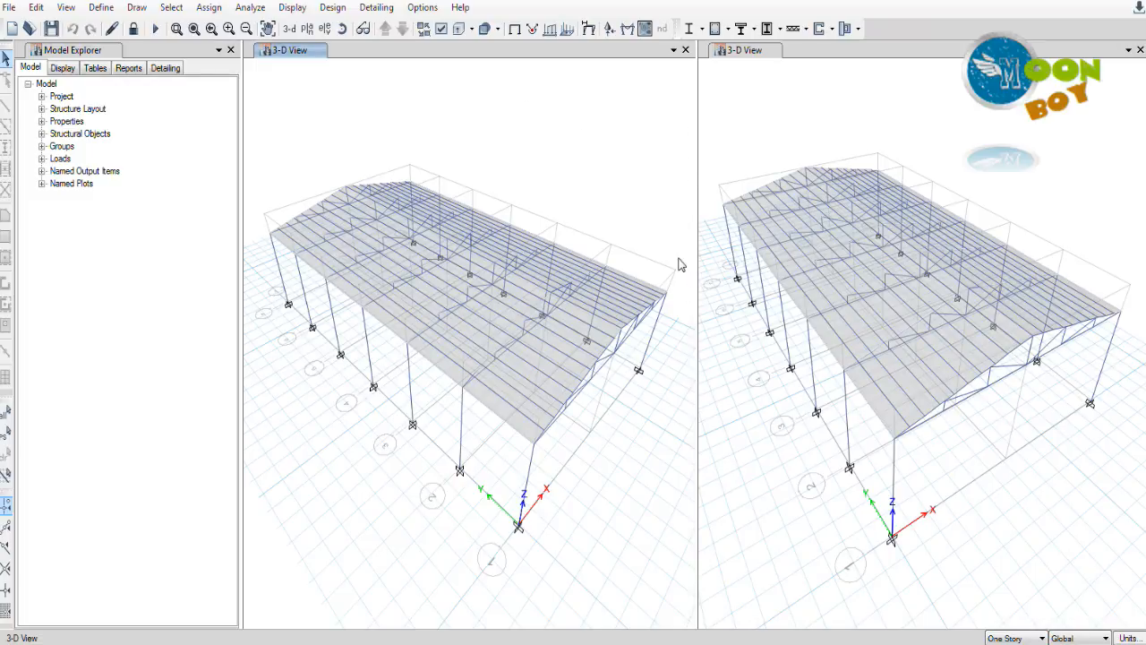
- Select the whole model and set its steel frame lateral bracing to Program Determined
click(6, 419)
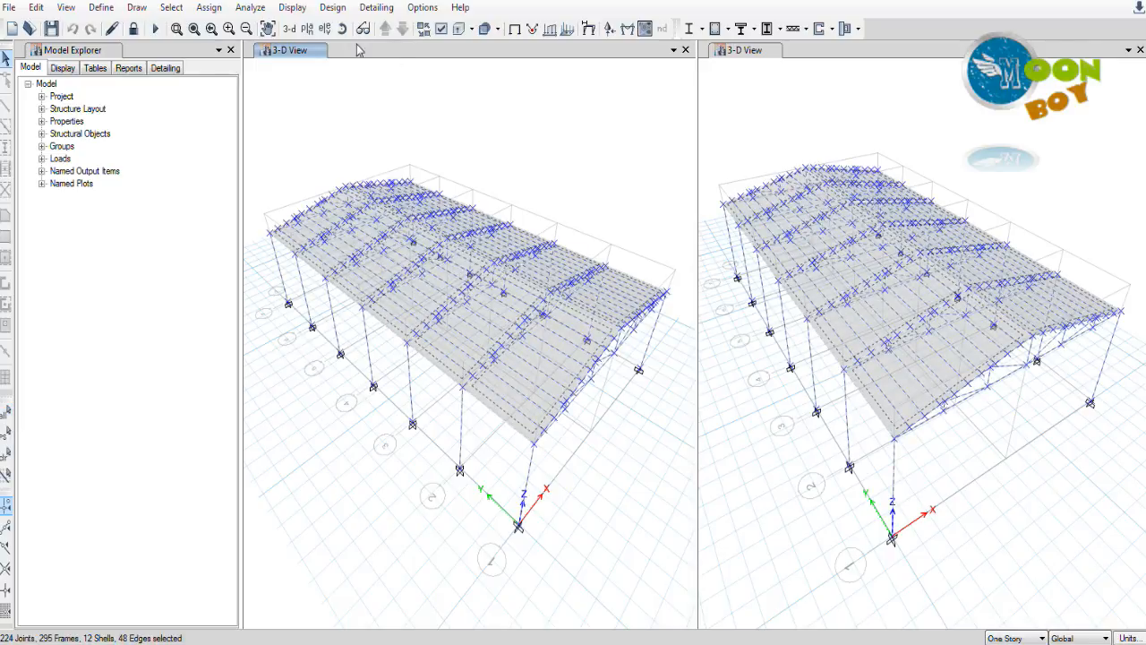
click(334, 8)
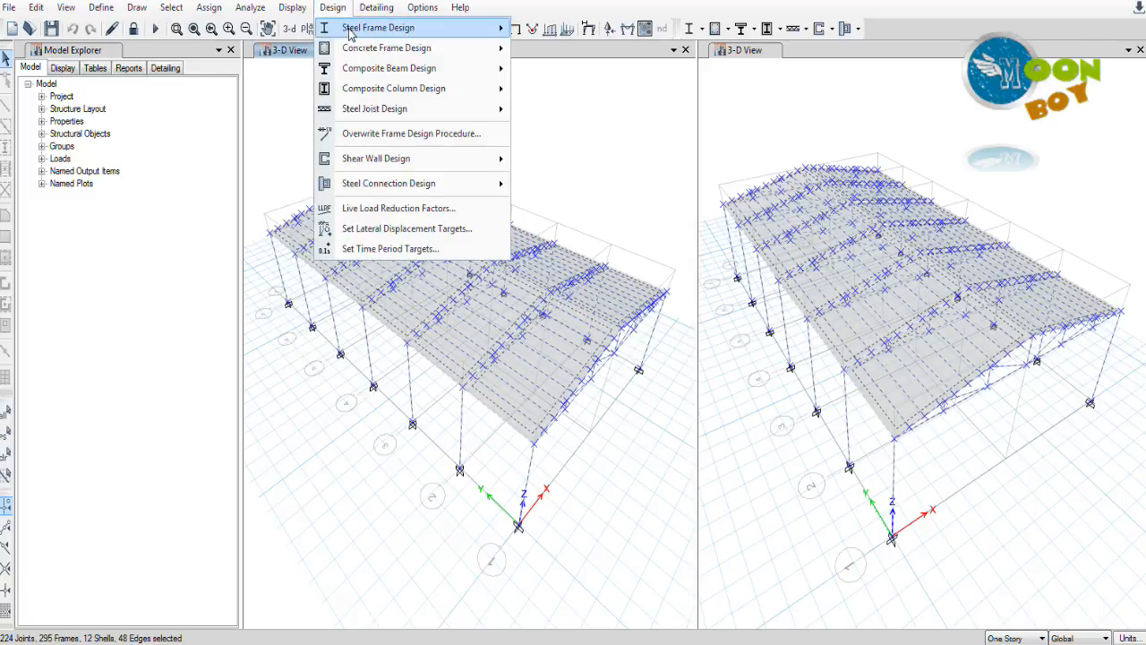
mouse_move(376, 28)
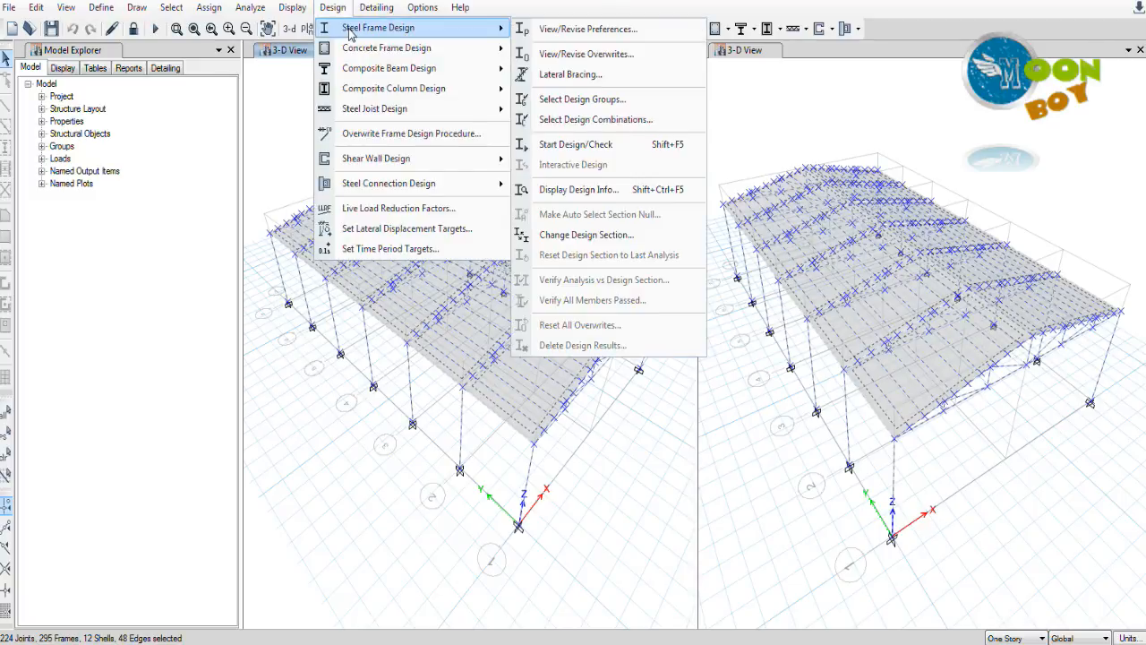
click(586, 79)
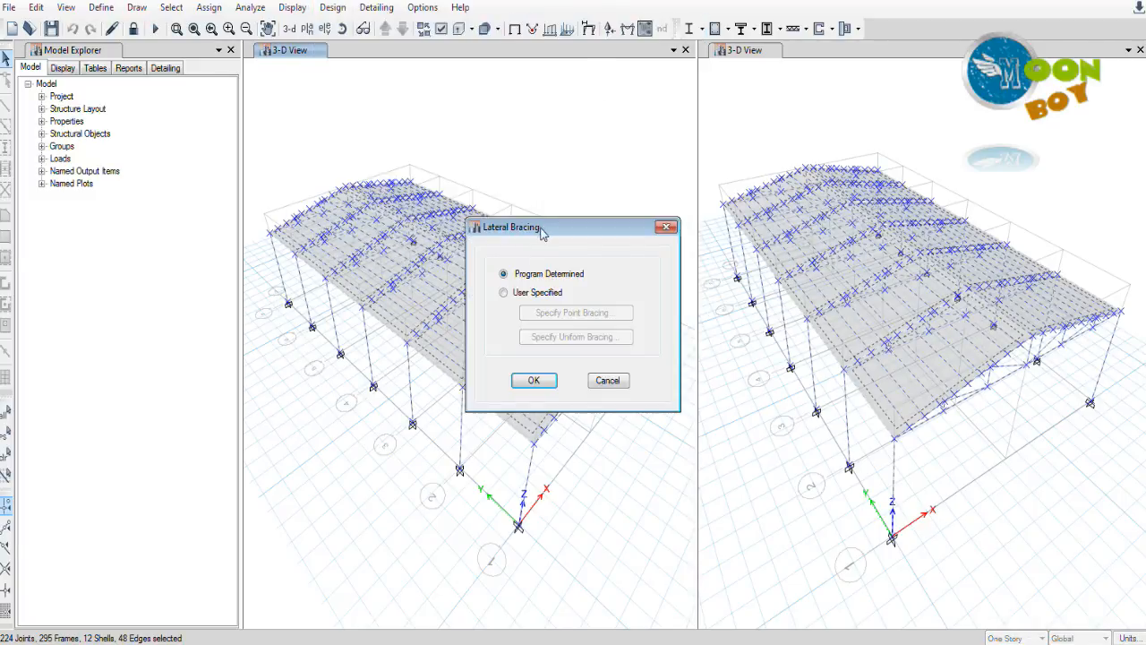
drag(545, 230, 569, 185)
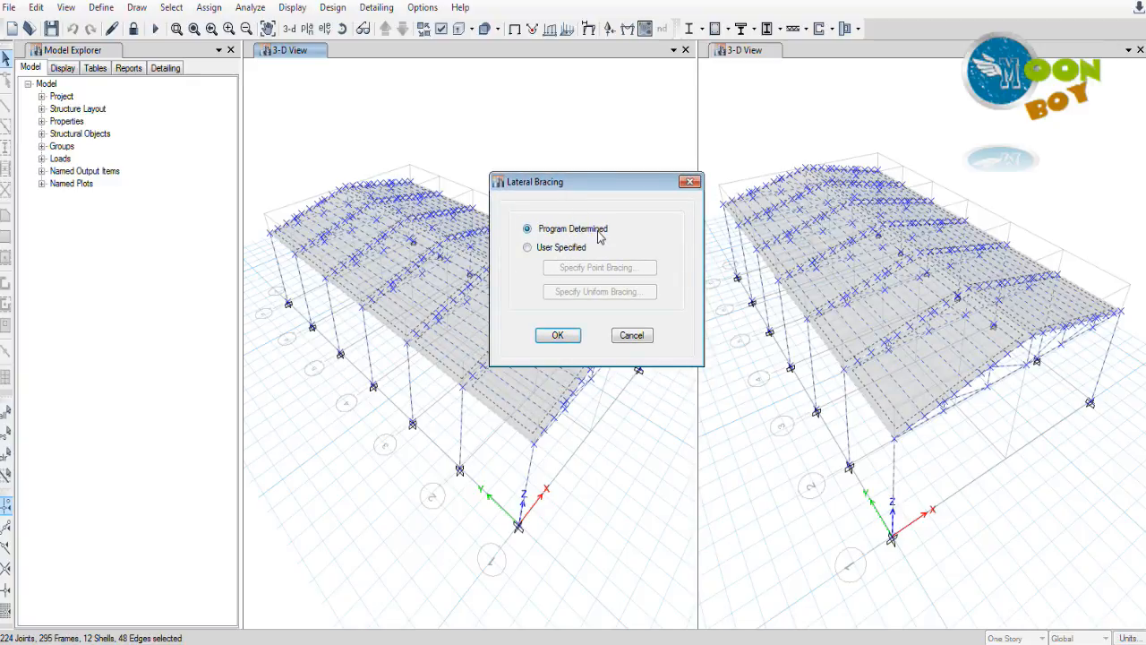
click(557, 335)
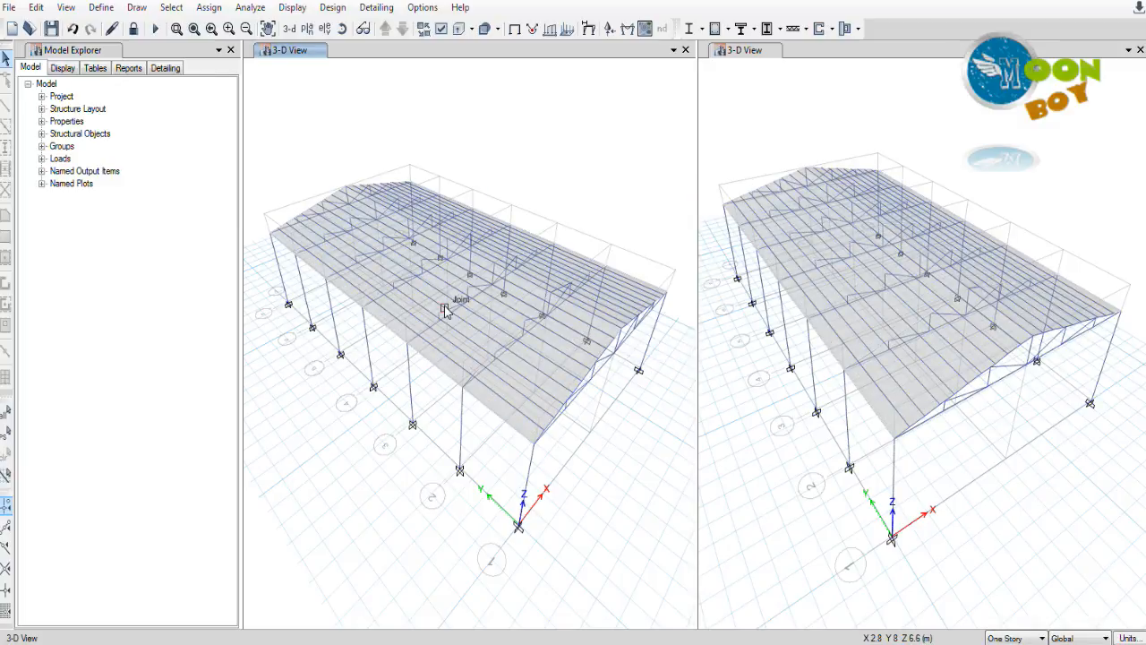
click(333, 8)
mouse_move(351, 29)
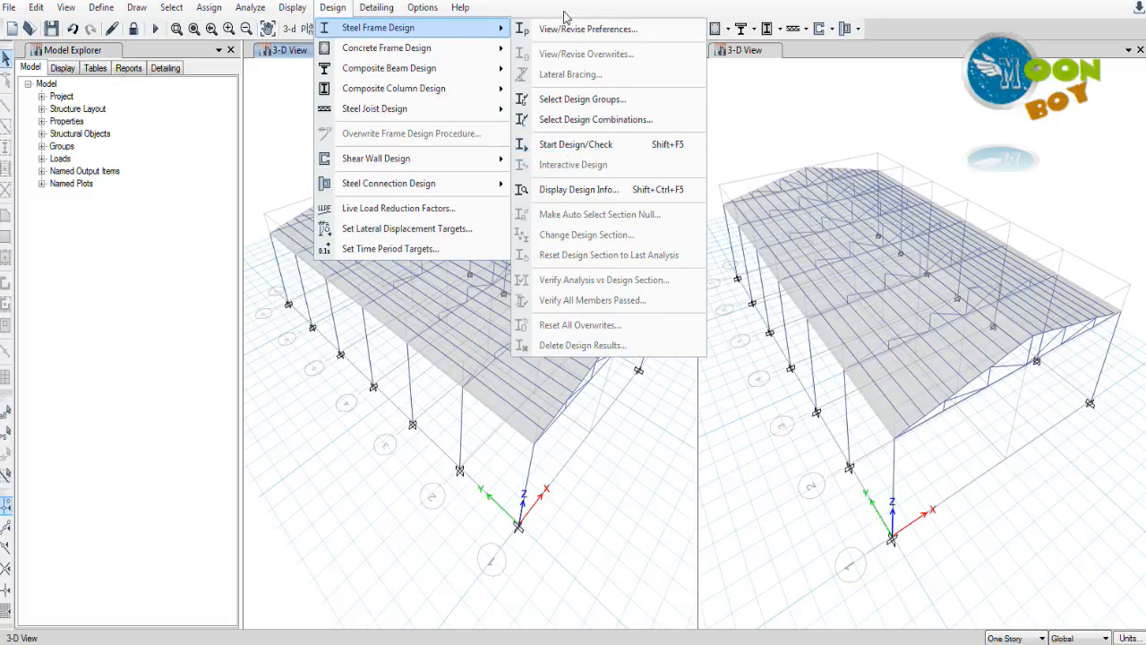
key(Escape)
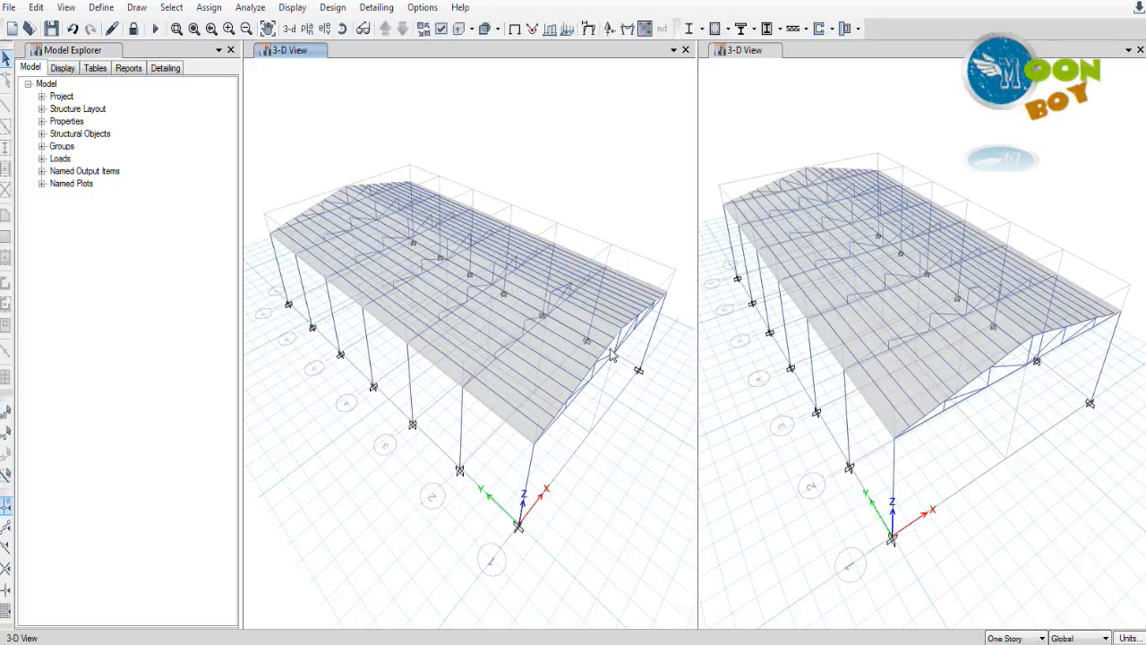
- Check the design procedure of an end-truss beam and the assignments of a sheet roof slab, closing both without changes
right_click(575, 405)
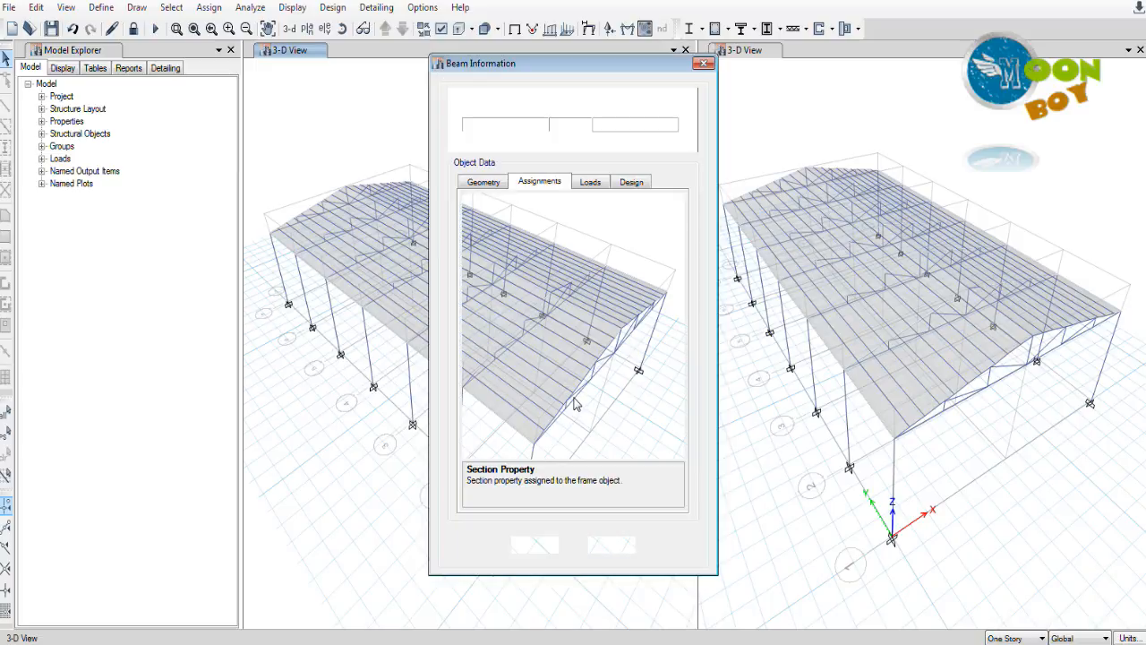
click(632, 182)
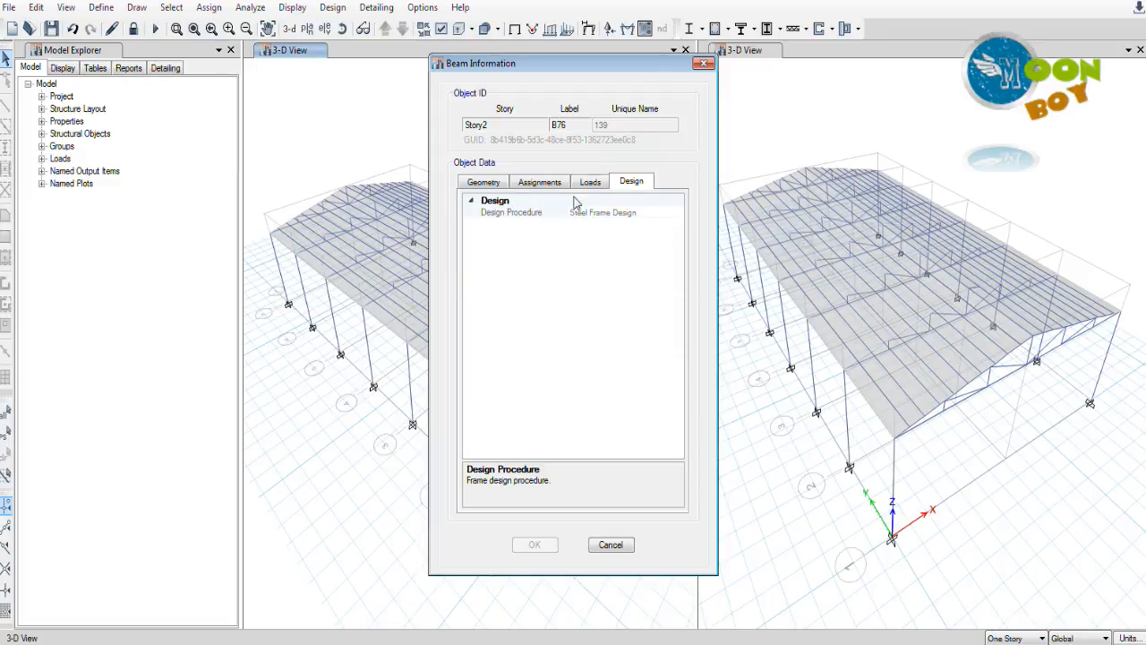
click(704, 64)
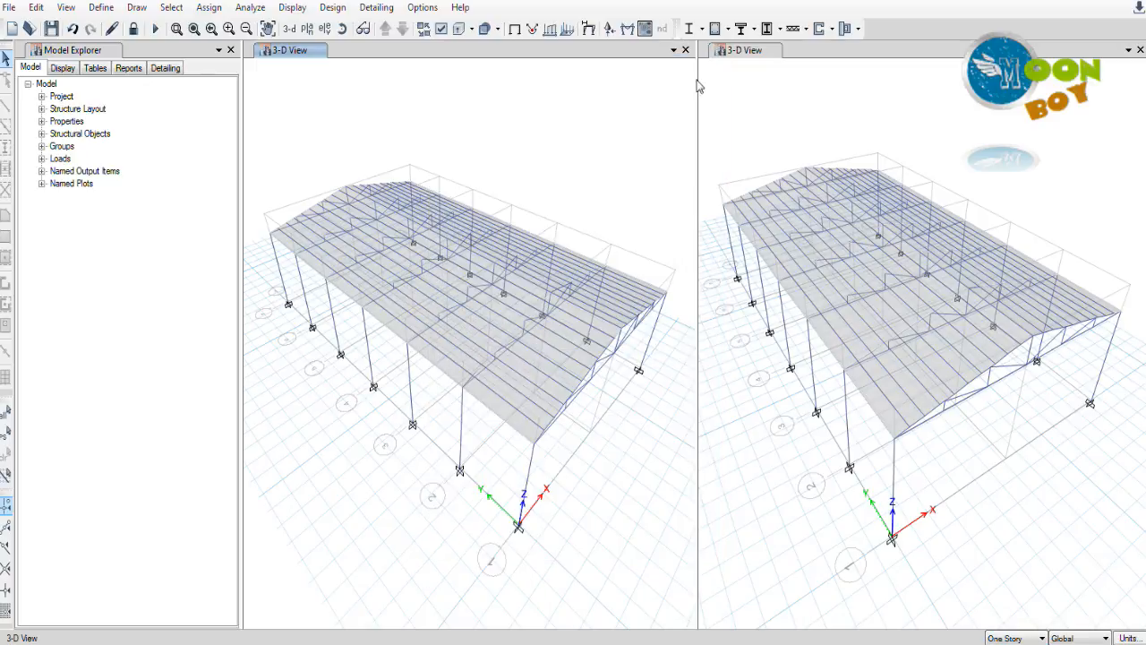
right_click(529, 356)
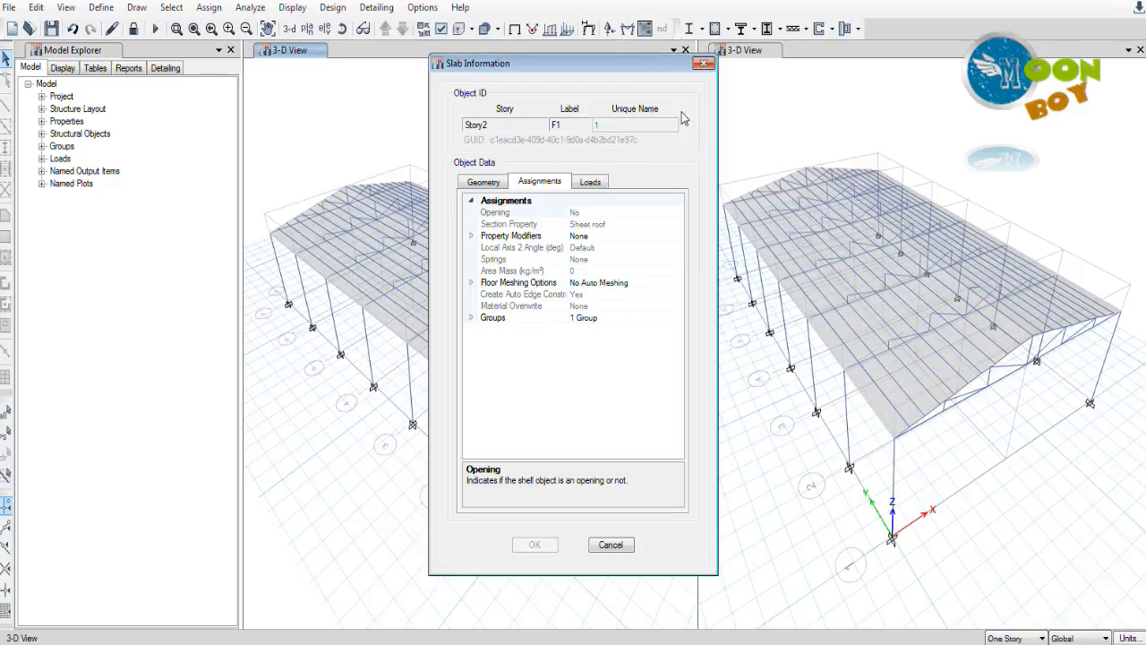
click(705, 64)
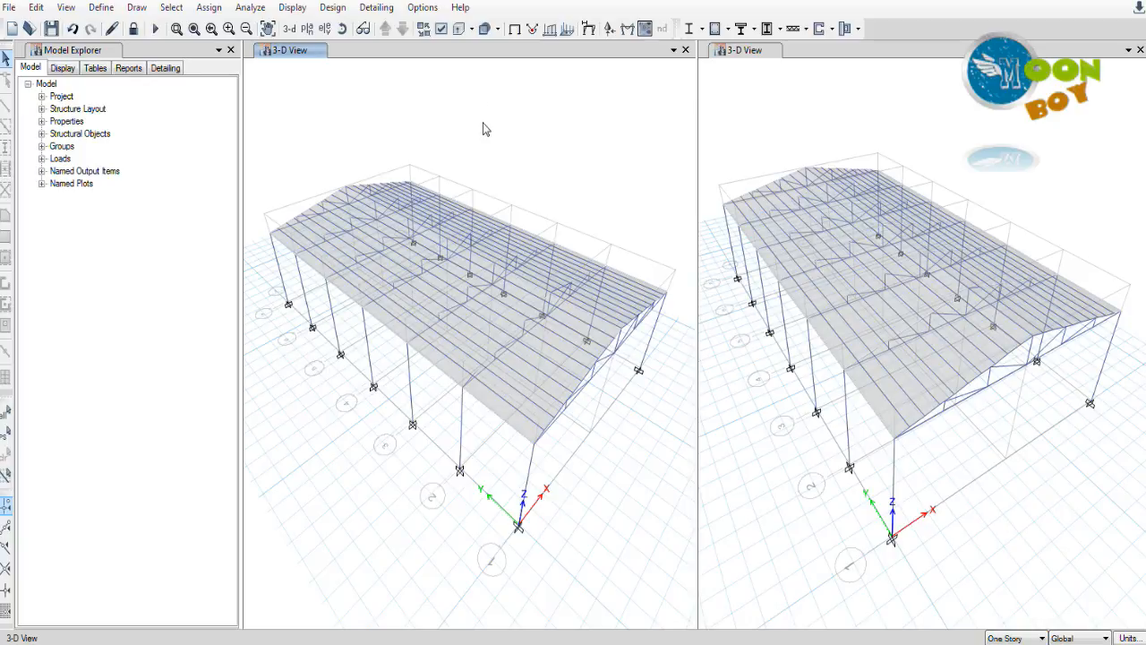
- Start the steel frame design check of the building
click(335, 8)
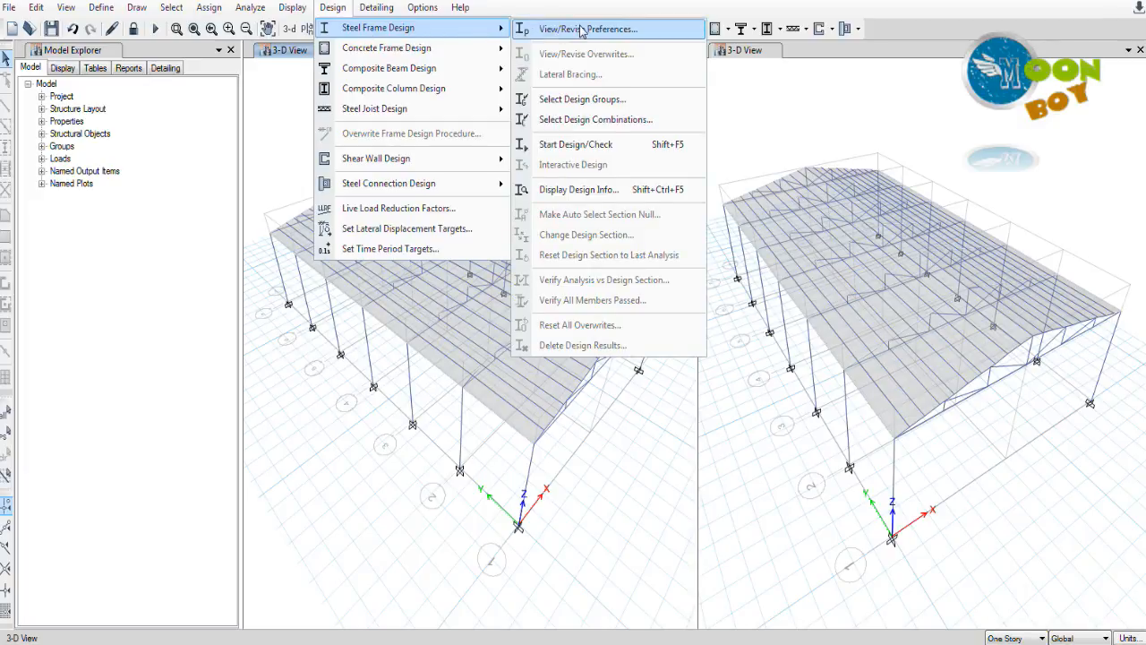
click(575, 144)
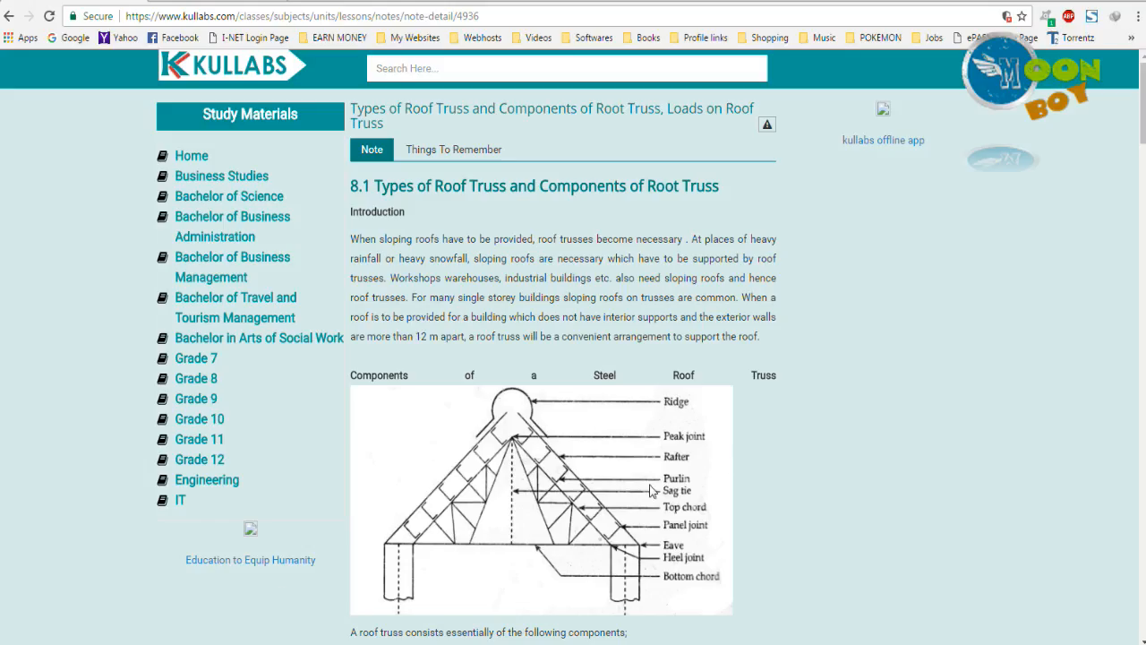
- Switch to the browser and read the Kullabs roof truss notes through the truss loads, imposed load provisions and reference books
scroll(741, 442, down, 15)
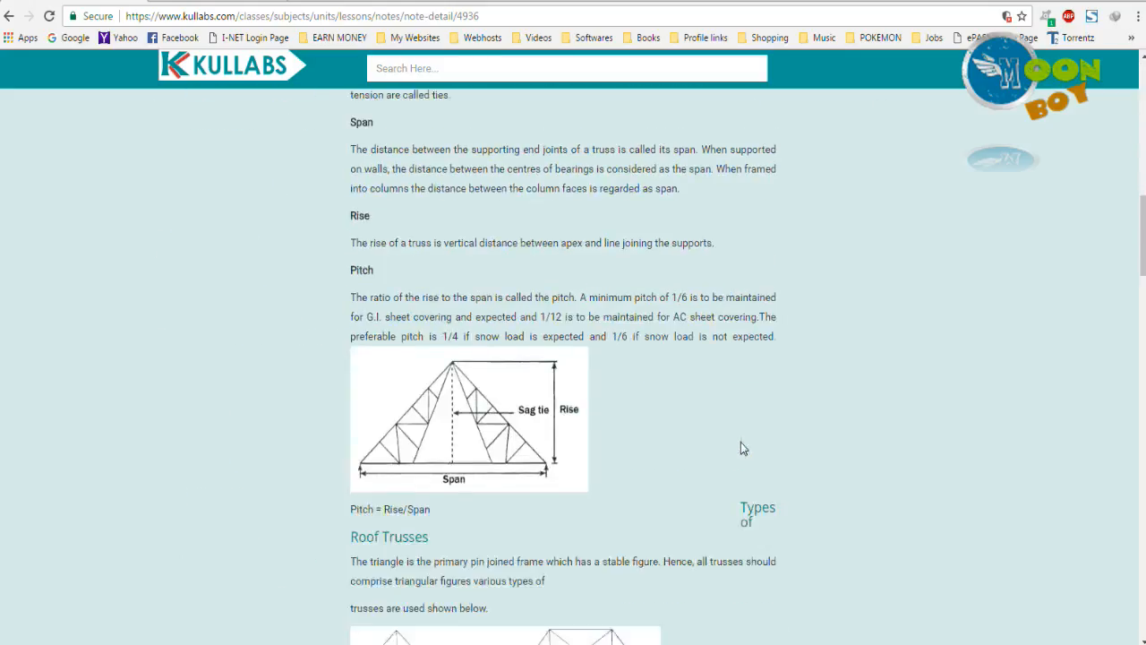
scroll(741, 441, down, 13)
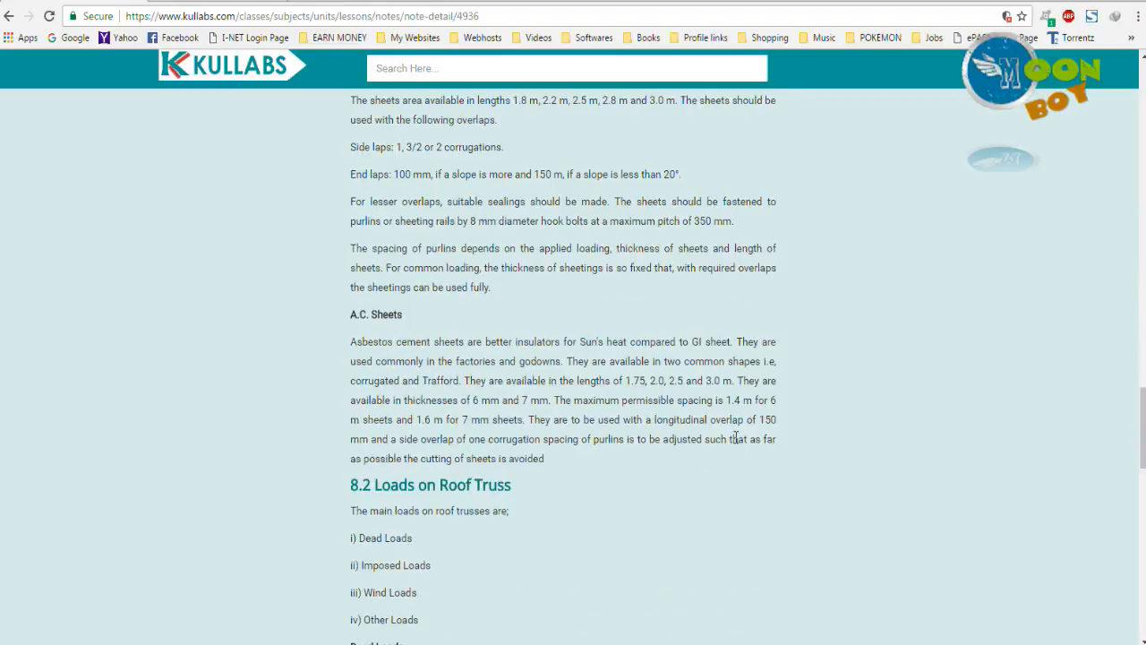
scroll(735, 438, down, 14)
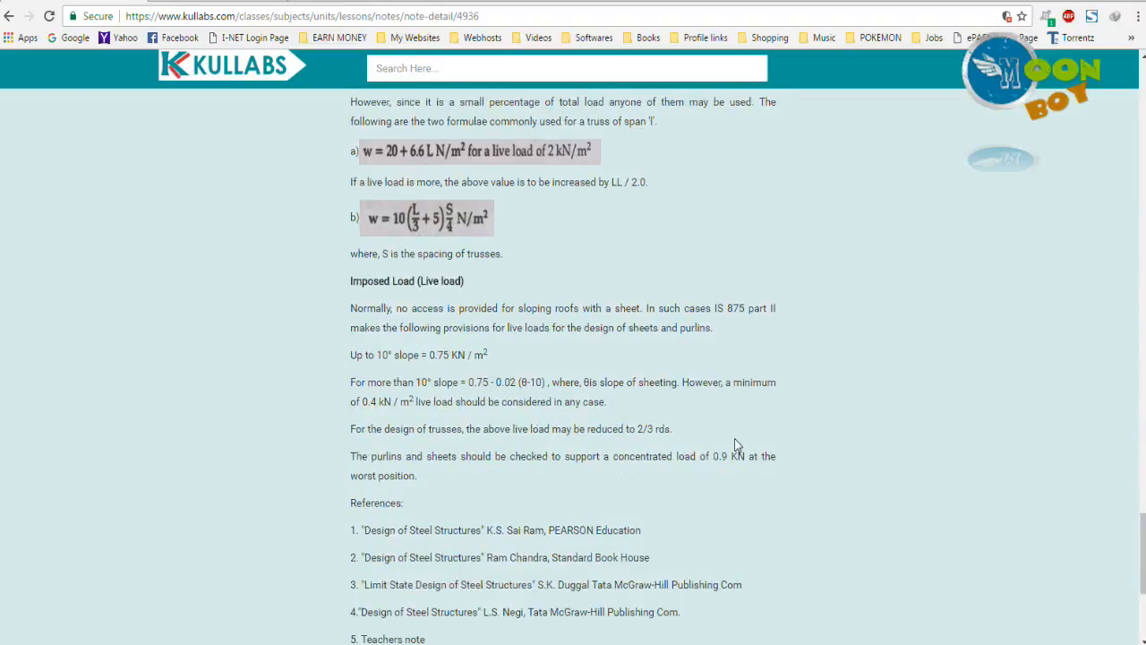
scroll(677, 418, up, 3)
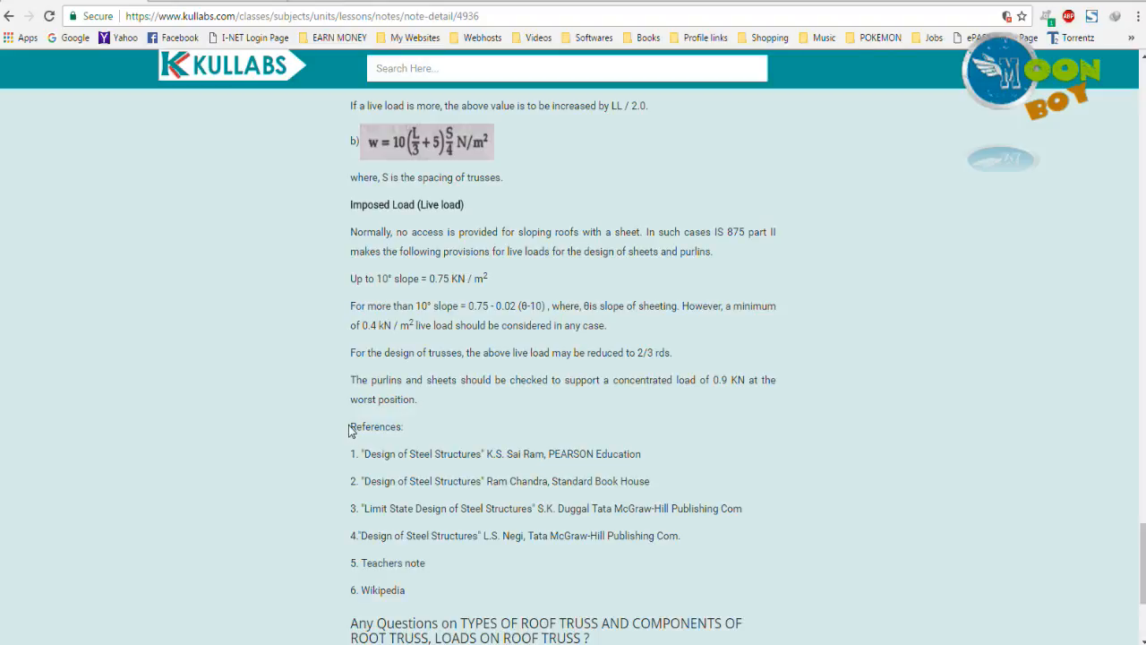
drag(349, 430, 701, 577)
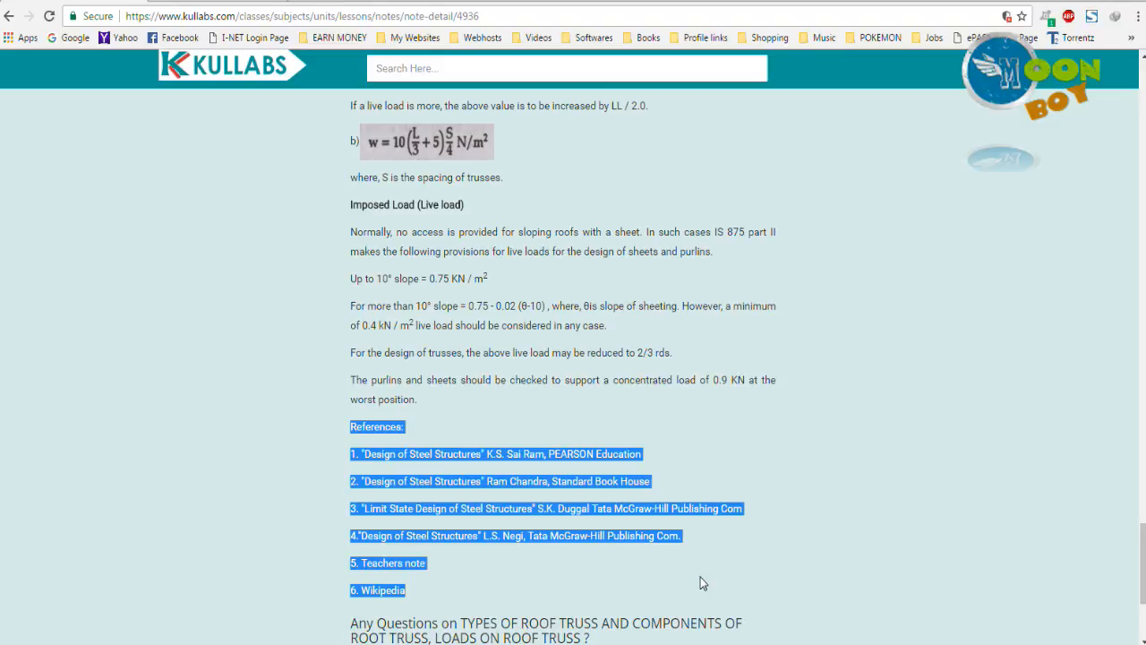
click(538, 481)
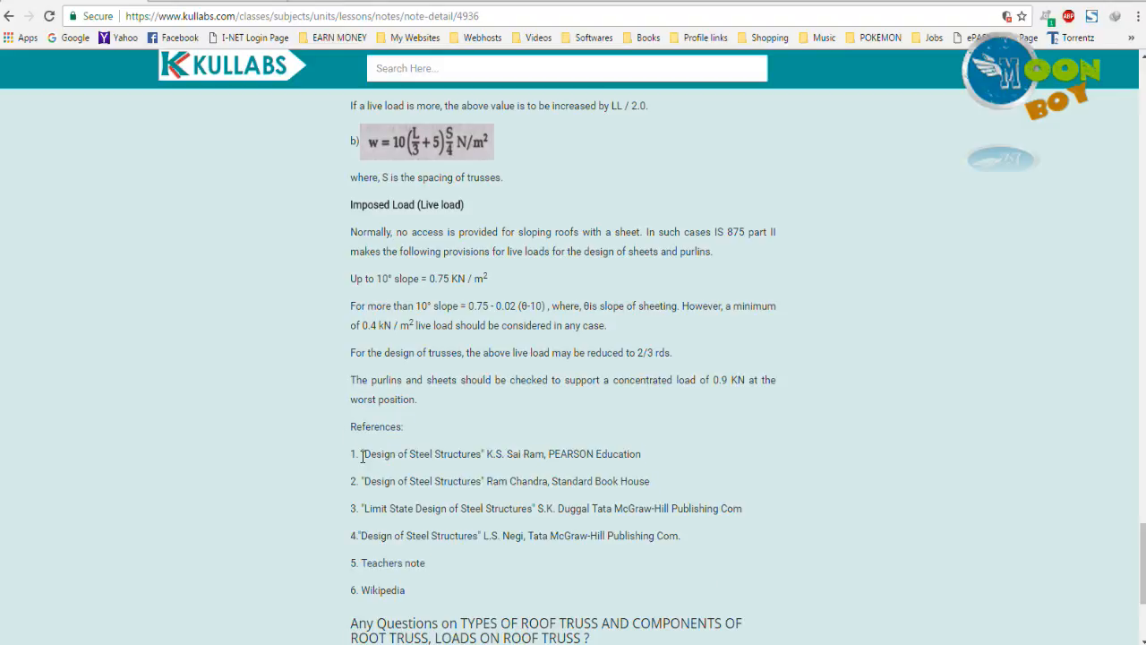
drag(362, 456, 493, 458)
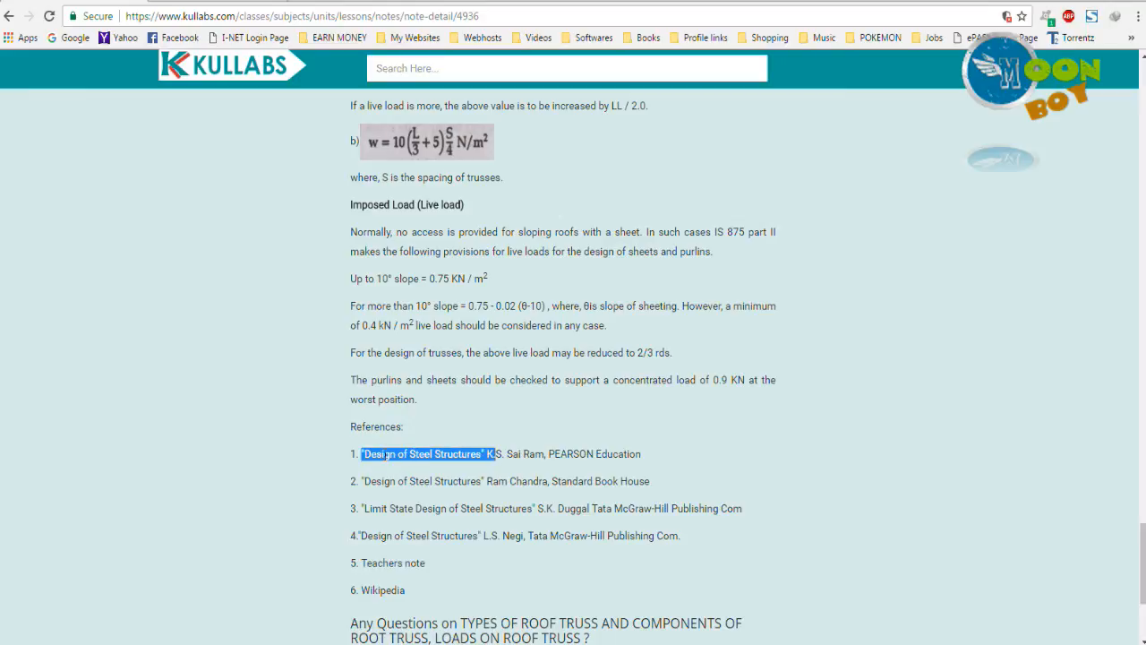
click(506, 480)
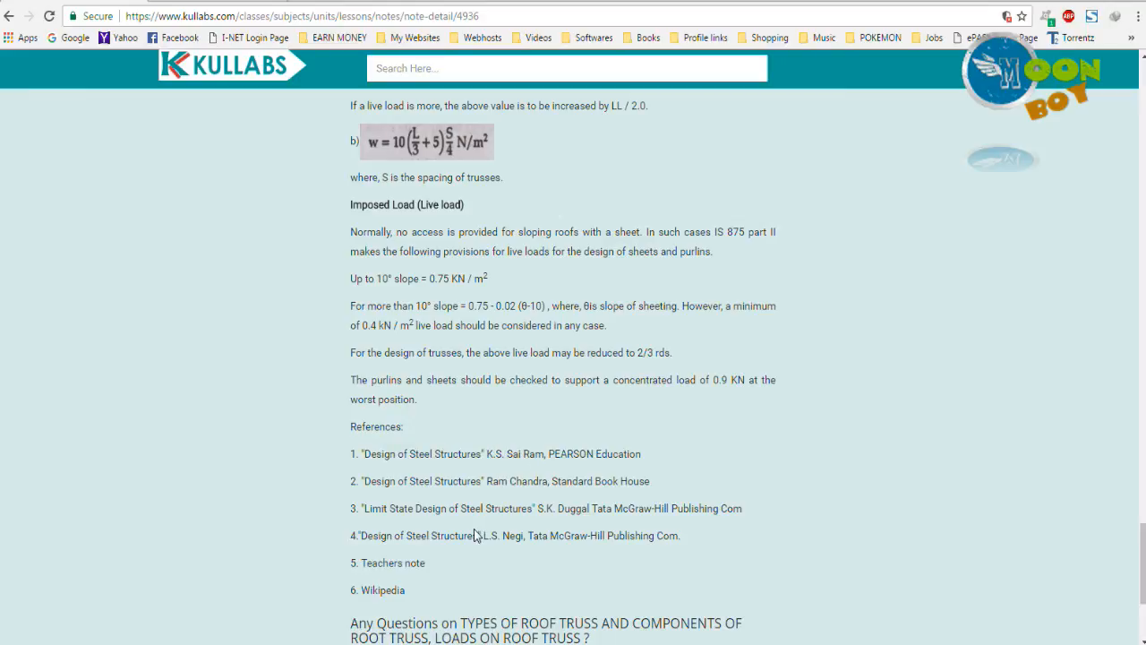
drag(537, 507, 595, 511)
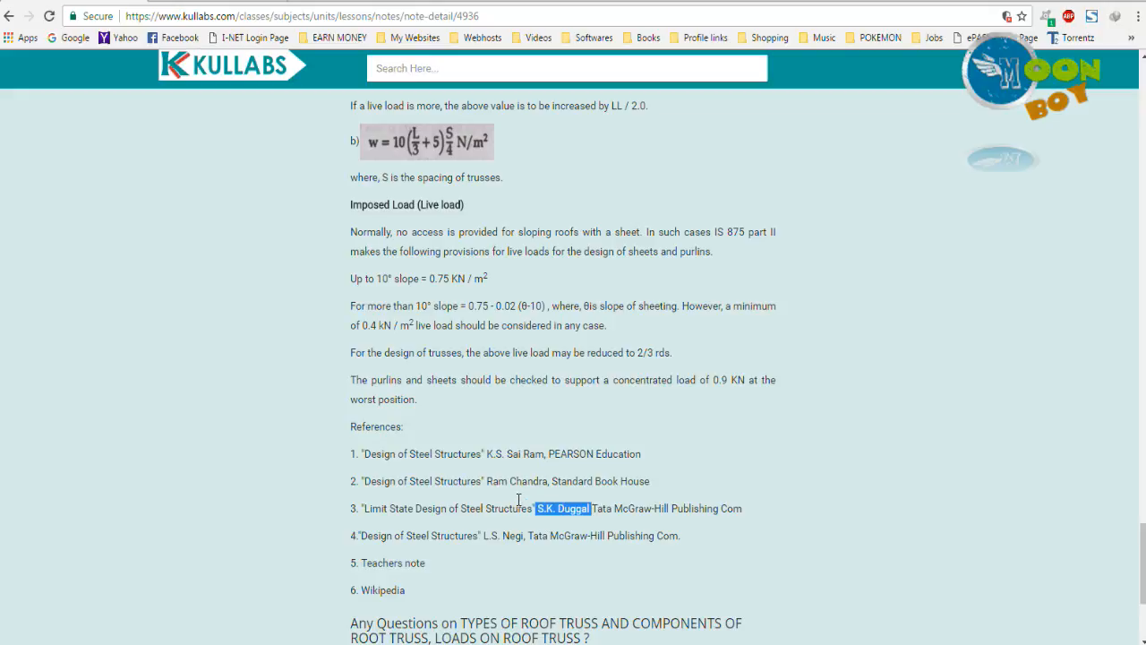
drag(483, 483, 596, 510)
click(669, 542)
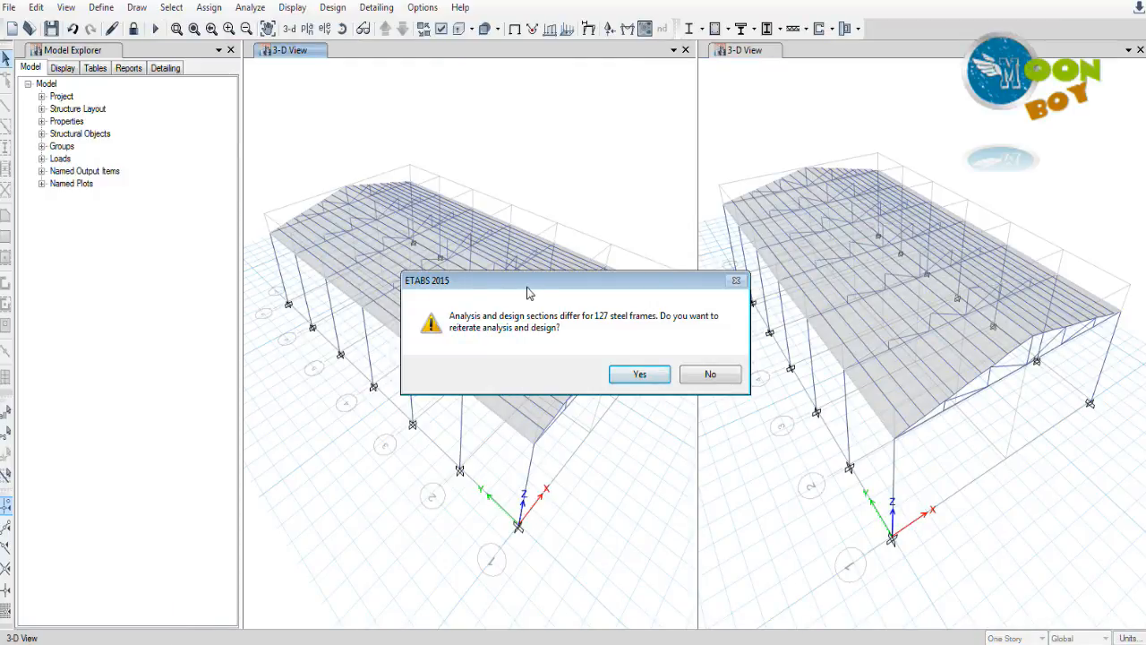
- Decline reiterating the analysis and design for the steel frames whose analysis and design sections differ
drag(528, 293, 499, 254)
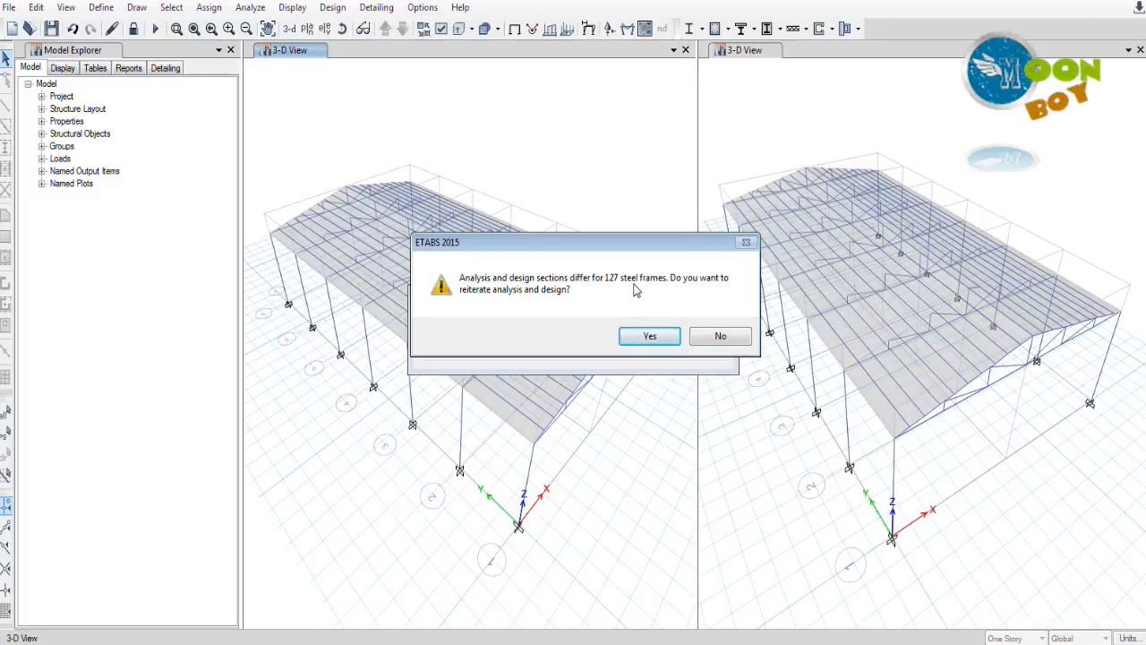
drag(668, 248, 703, 245)
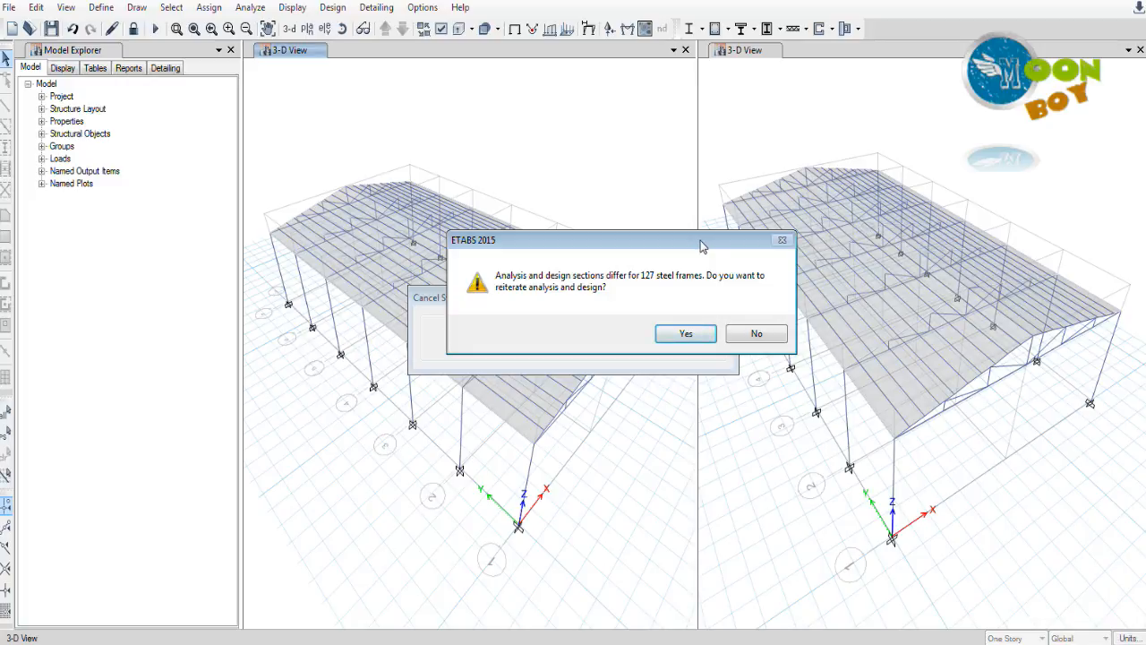
drag(700, 241, 737, 245)
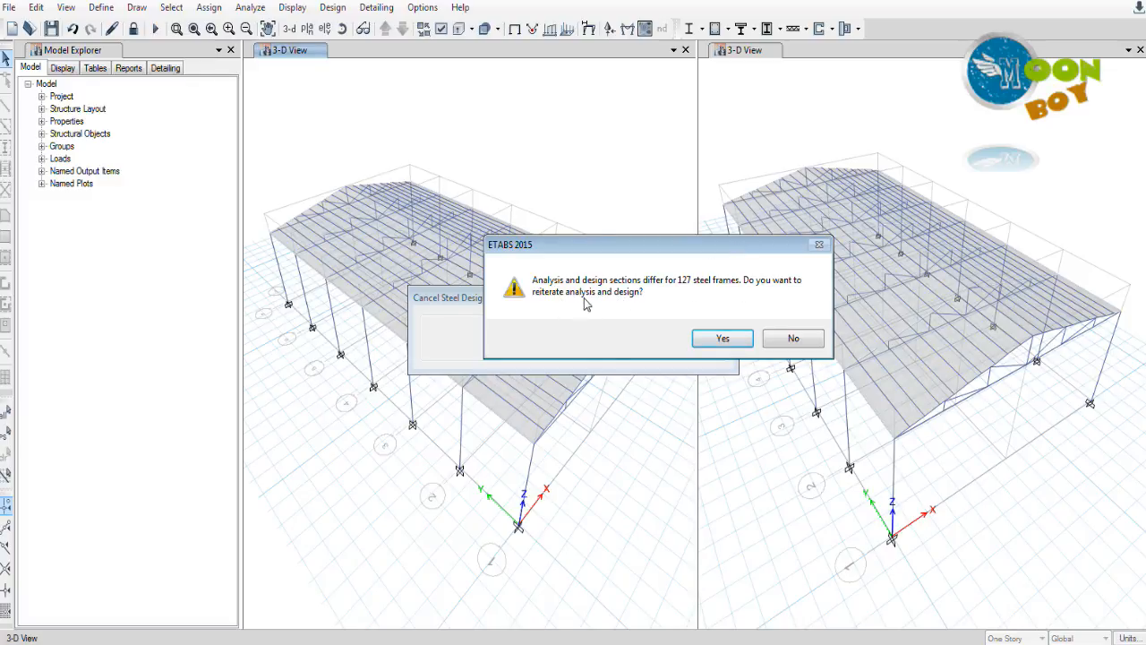
click(793, 340)
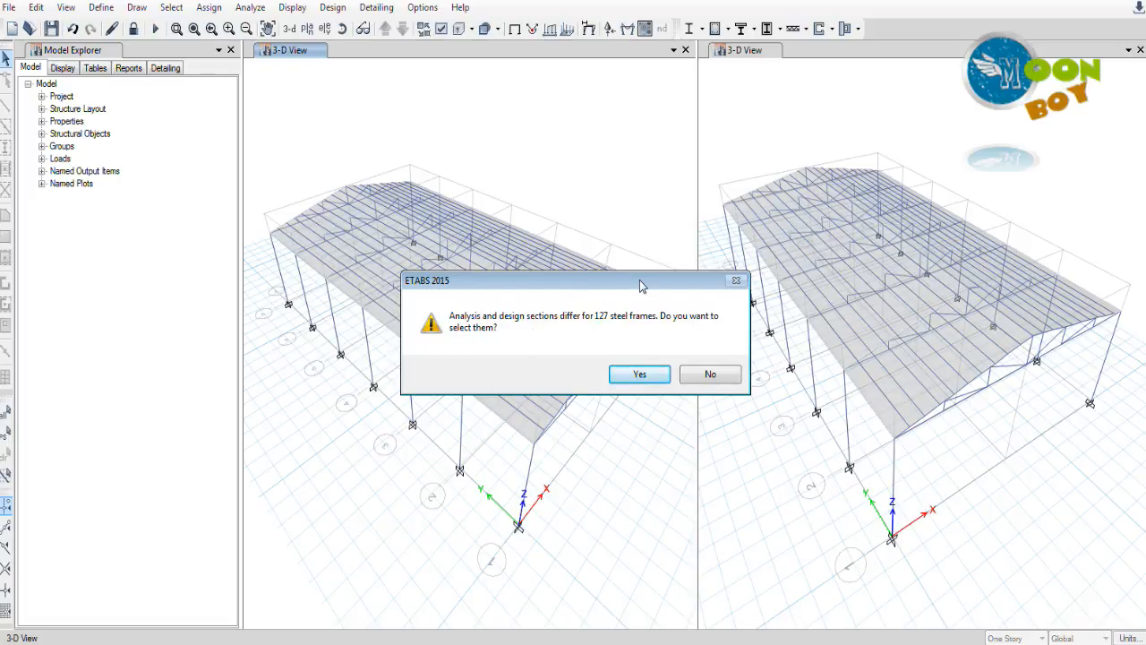
drag(642, 285, 676, 283)
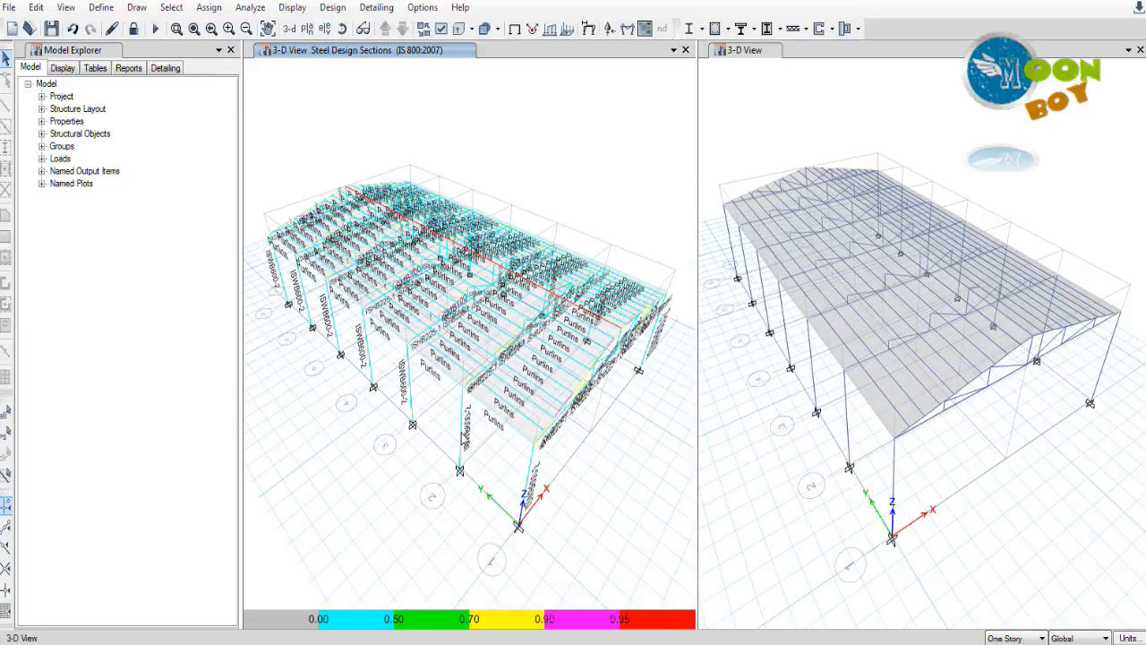
- Inspect the steel stress check of Story1 column C9 and read its detailed design report through the shear design, closing the report
right_click(461, 432)
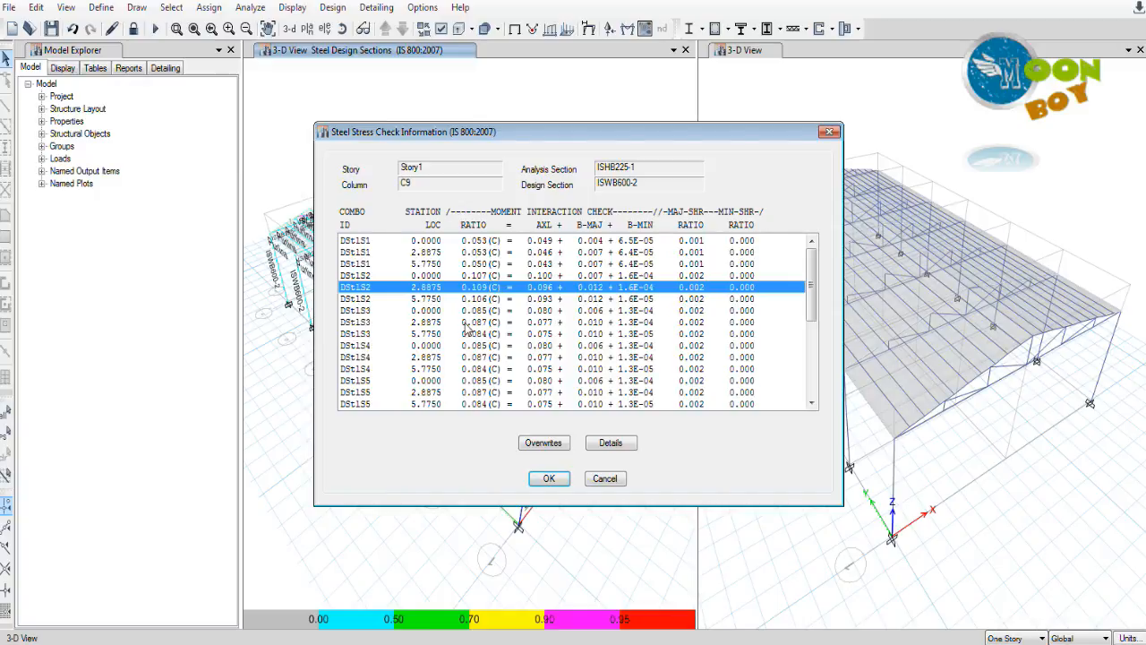
click(612, 448)
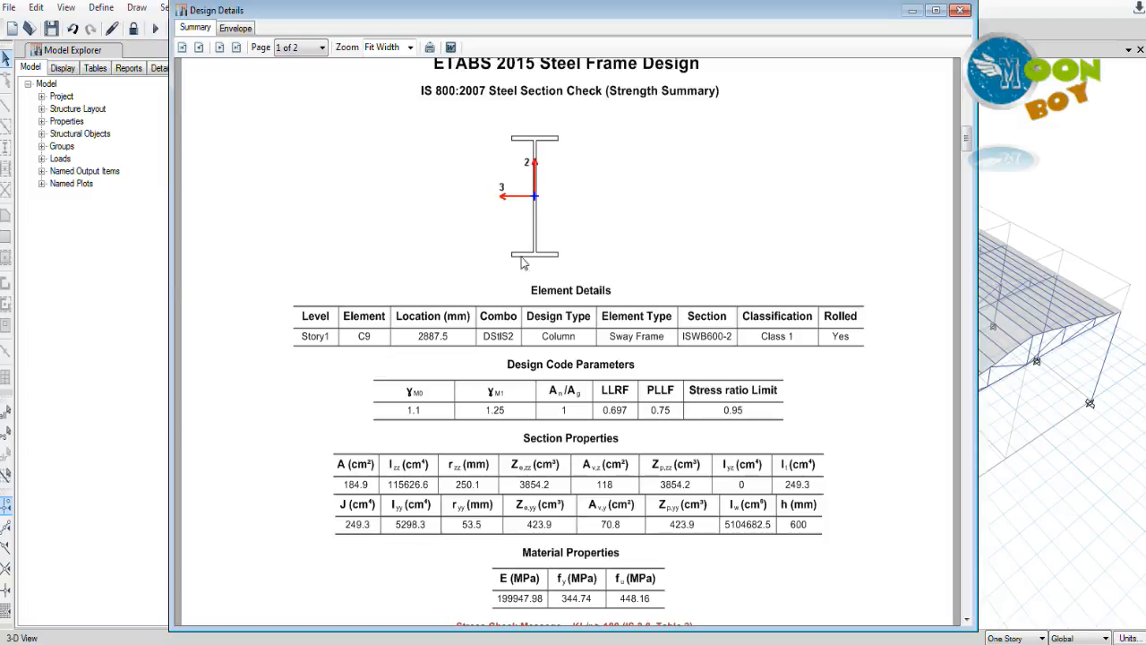
scroll(602, 402, down, 3)
scroll(603, 402, down, 4)
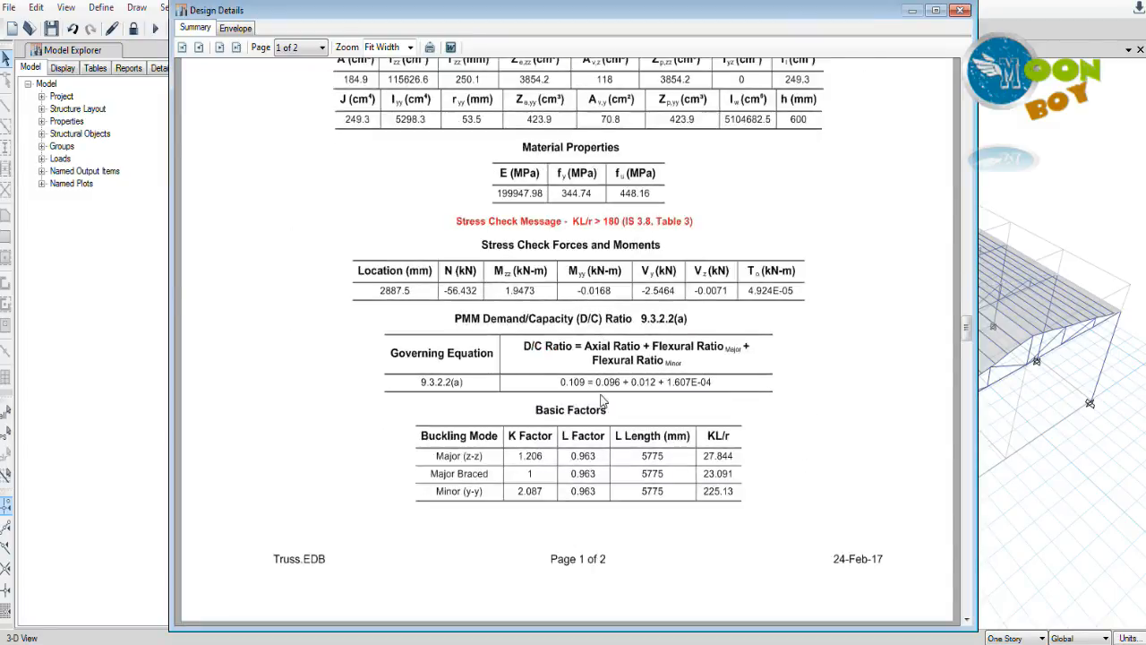
scroll(603, 402, down, 4)
scroll(602, 402, down, 6)
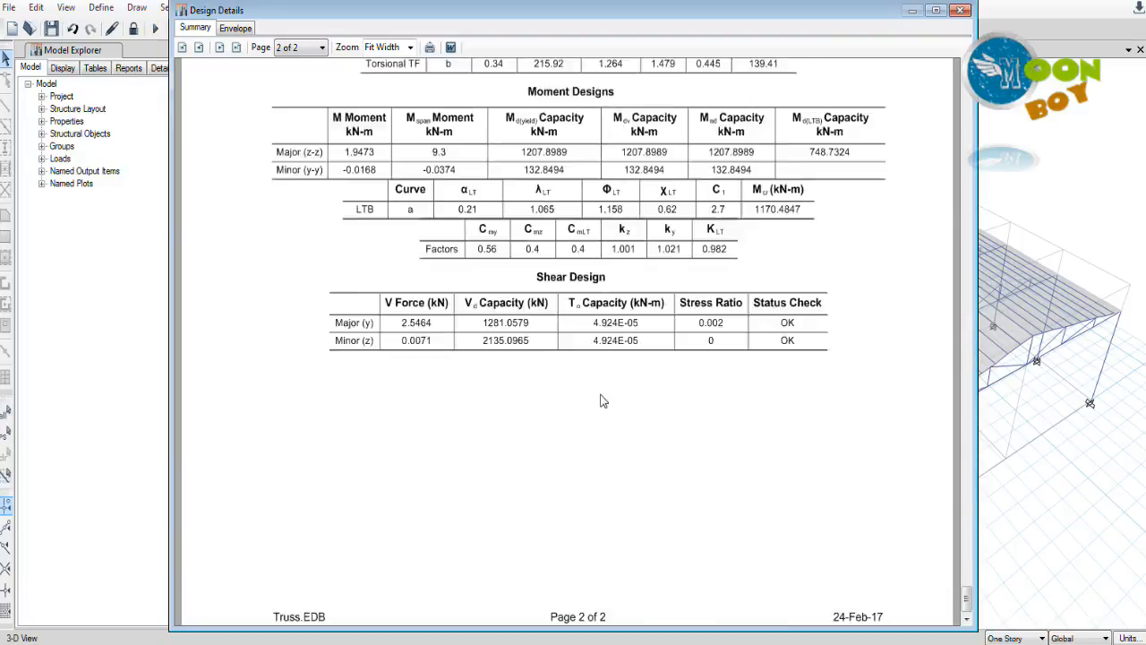
click(960, 11)
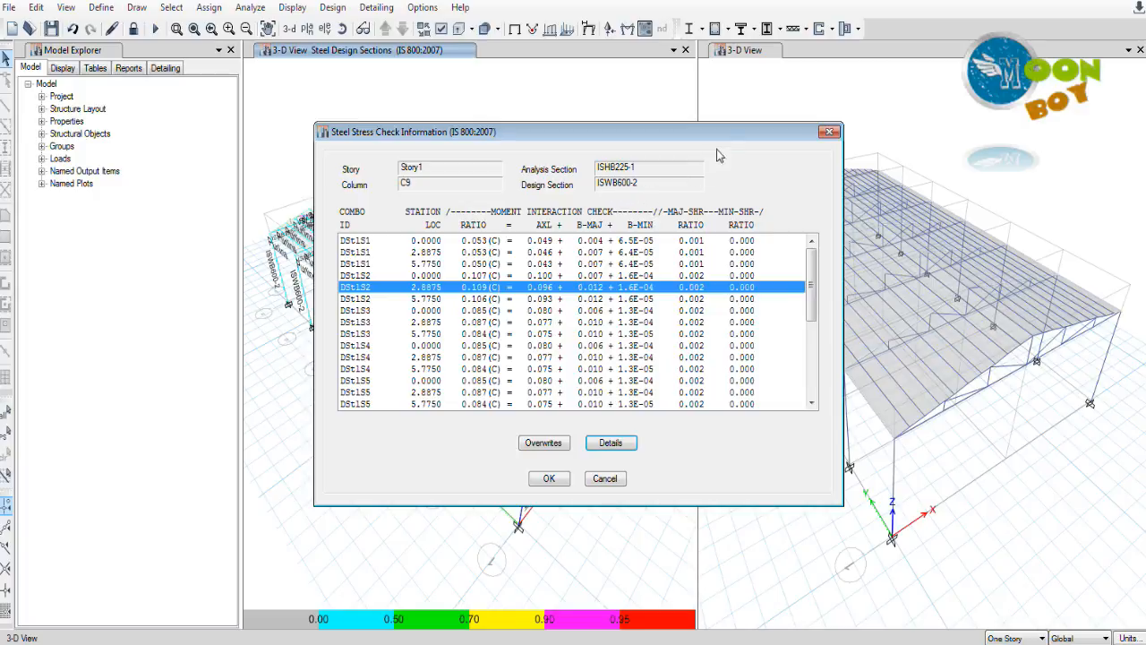
- Review the IS 800:2007 design overwrites of column C9 and its available design sections, closing the overwrites without changes
drag(788, 140, 1070, 145)
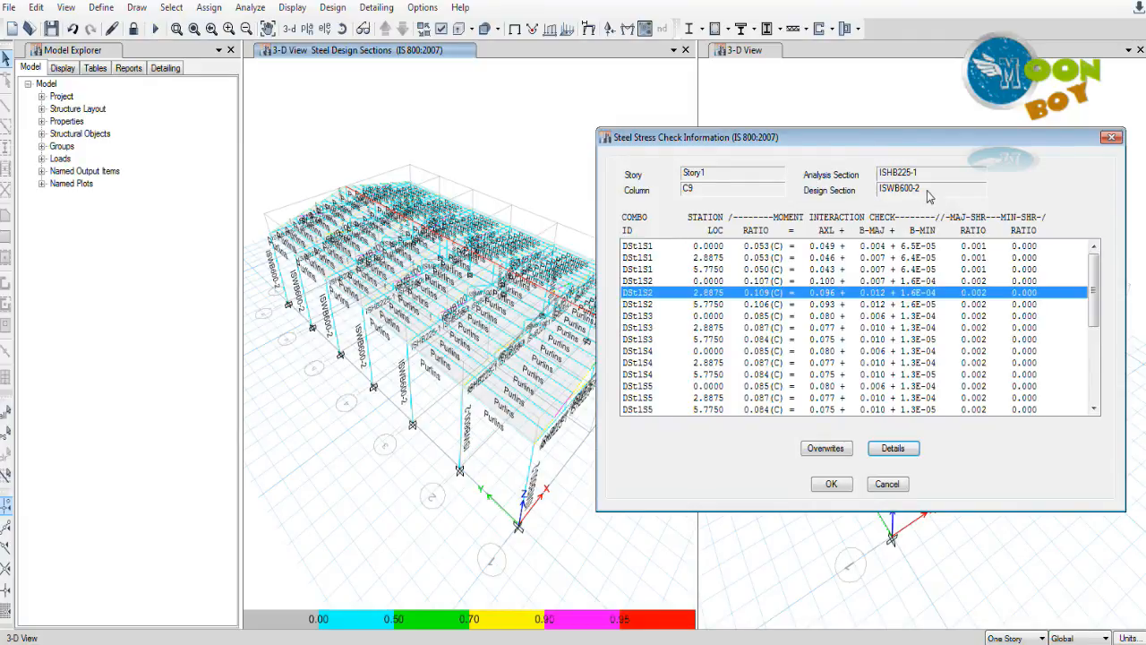
drag(1057, 141, 950, 147)
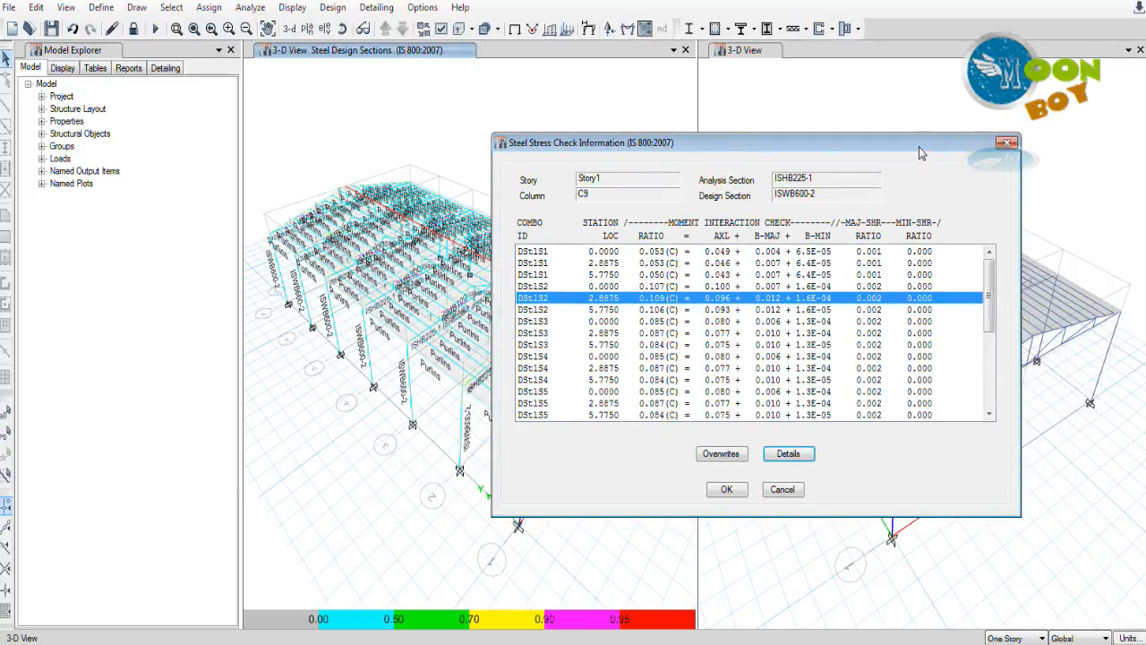
drag(920, 154, 865, 141)
click(672, 443)
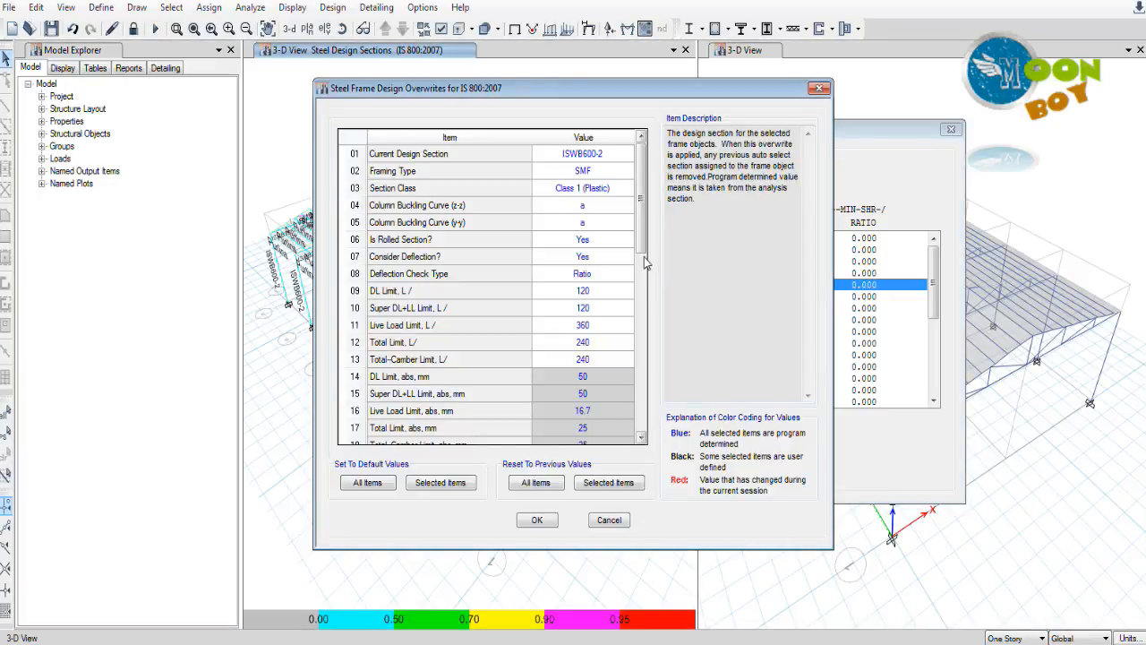
mouse_move(642, 236)
mouse_down()
mouse_move(643, 300)
mouse_move(642, 234)
mouse_up()
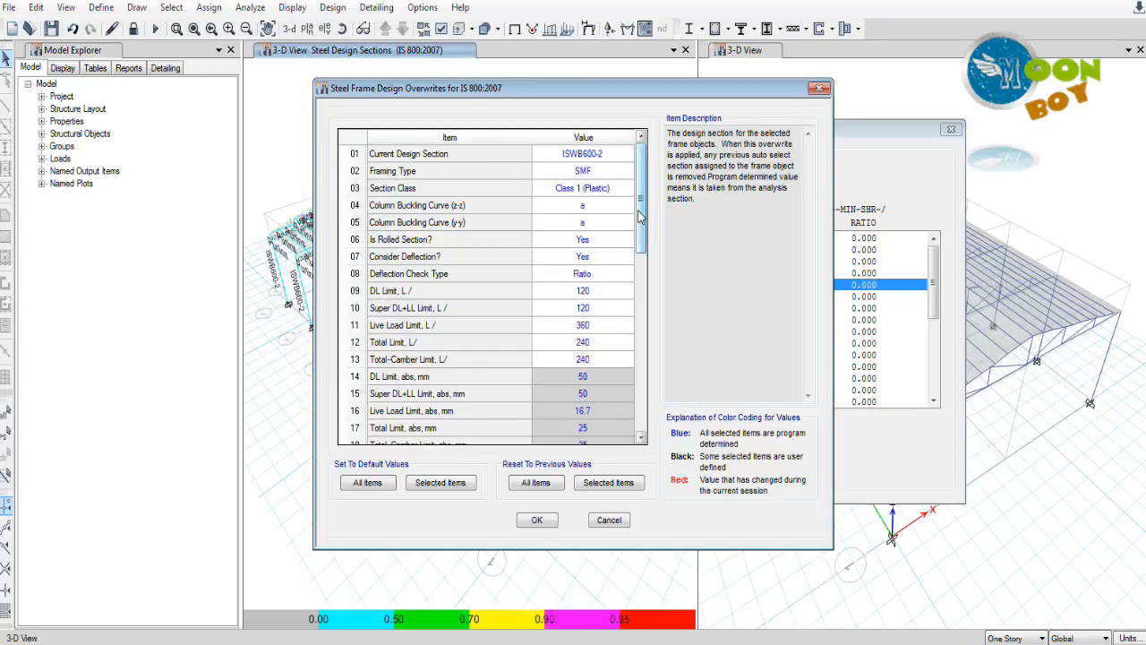
click(611, 157)
click(626, 157)
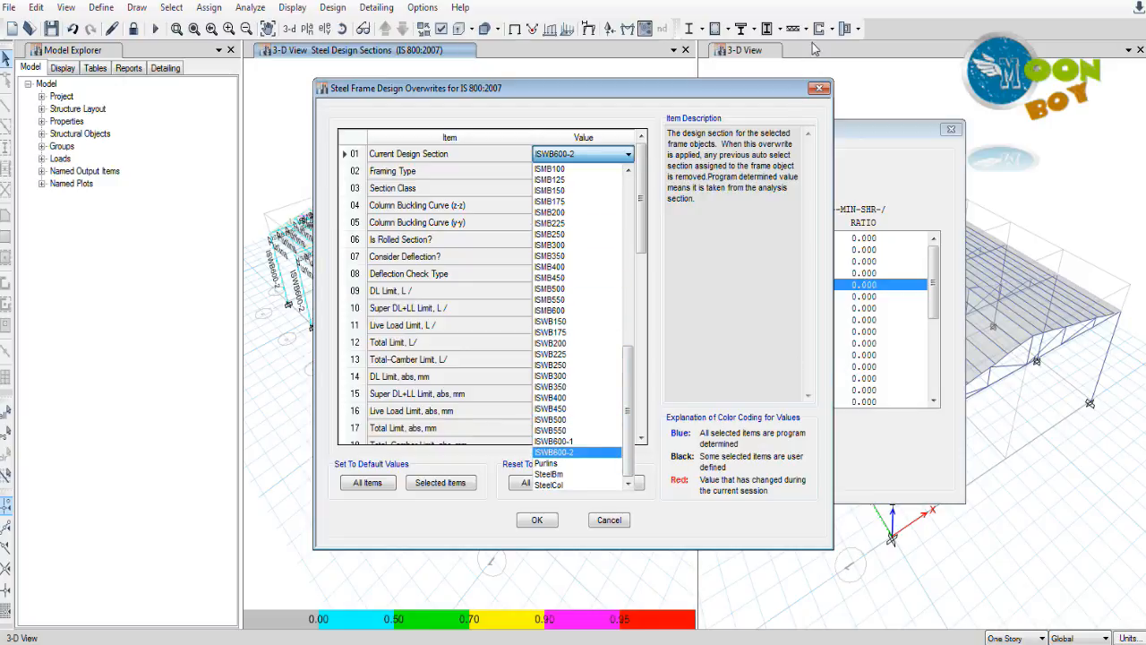
click(822, 91)
click(820, 90)
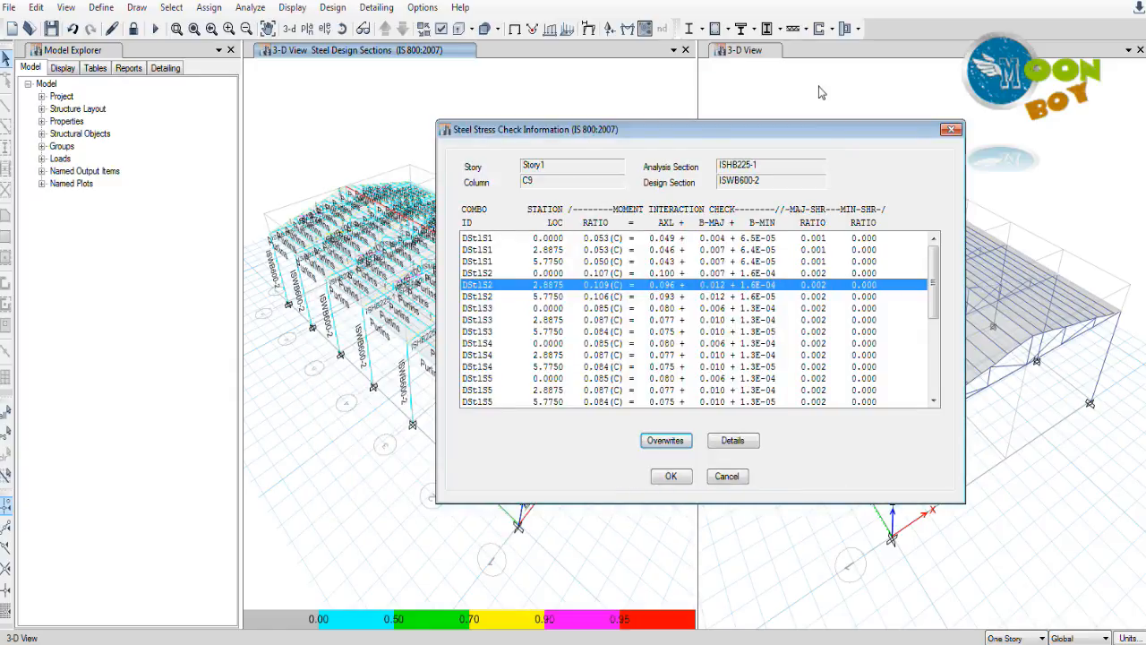
- Close the steel stress check of column C9 and look over the steel frame design commands
click(951, 130)
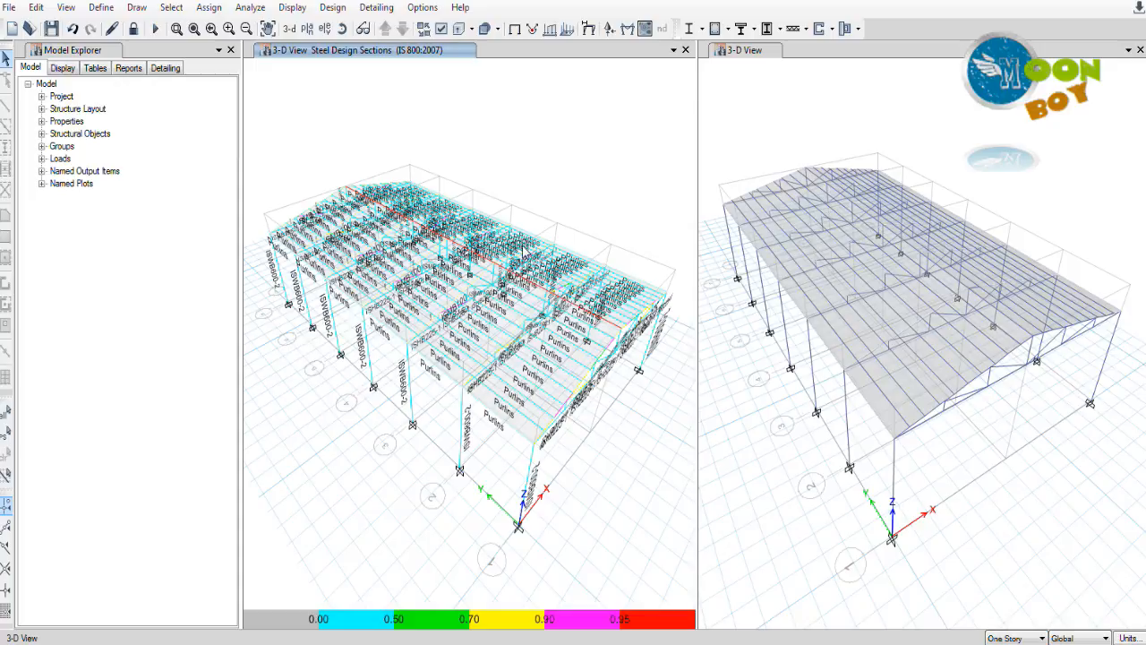
click(331, 11)
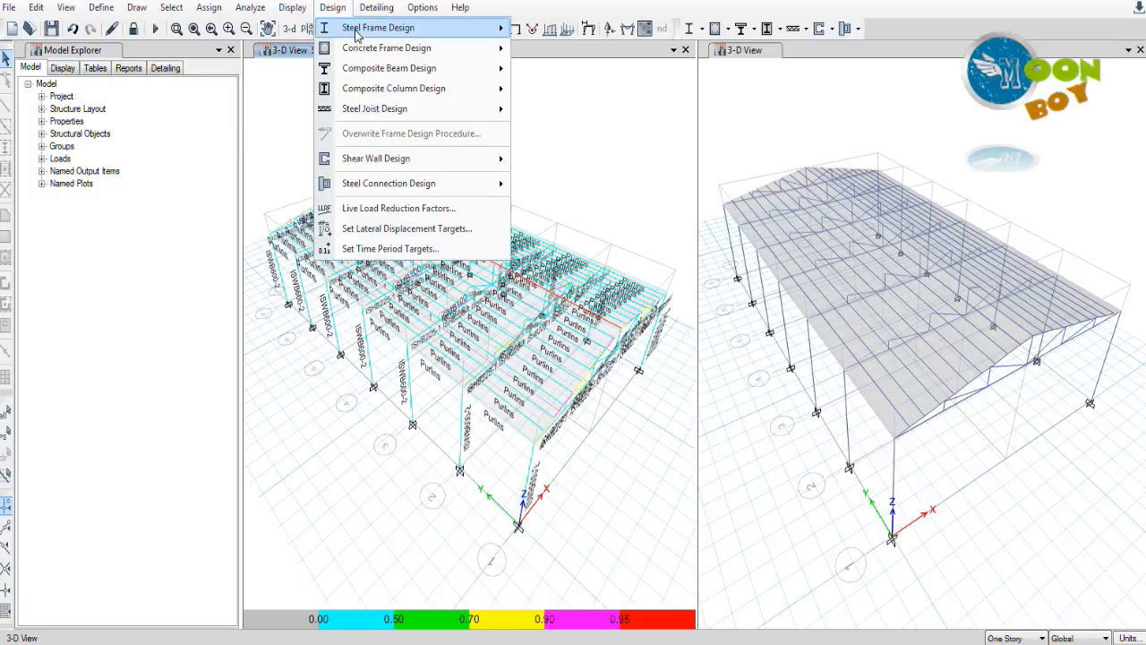
mouse_move(359, 29)
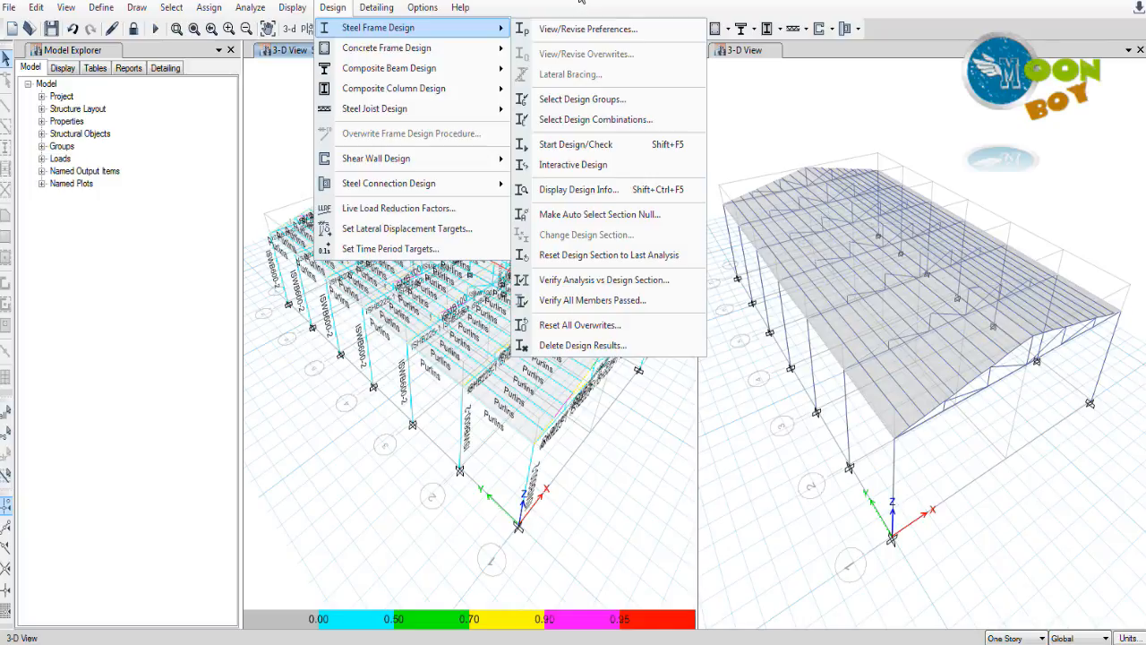
click(561, 9)
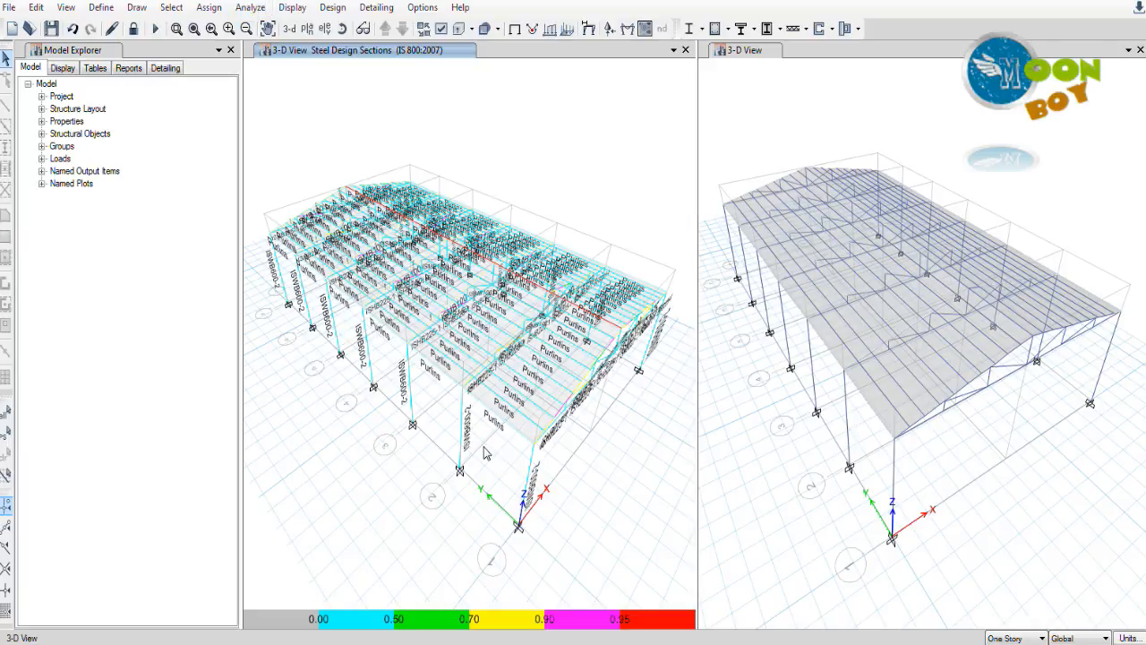
- Run the analysis again and start the steel frame design/check
click(251, 8)
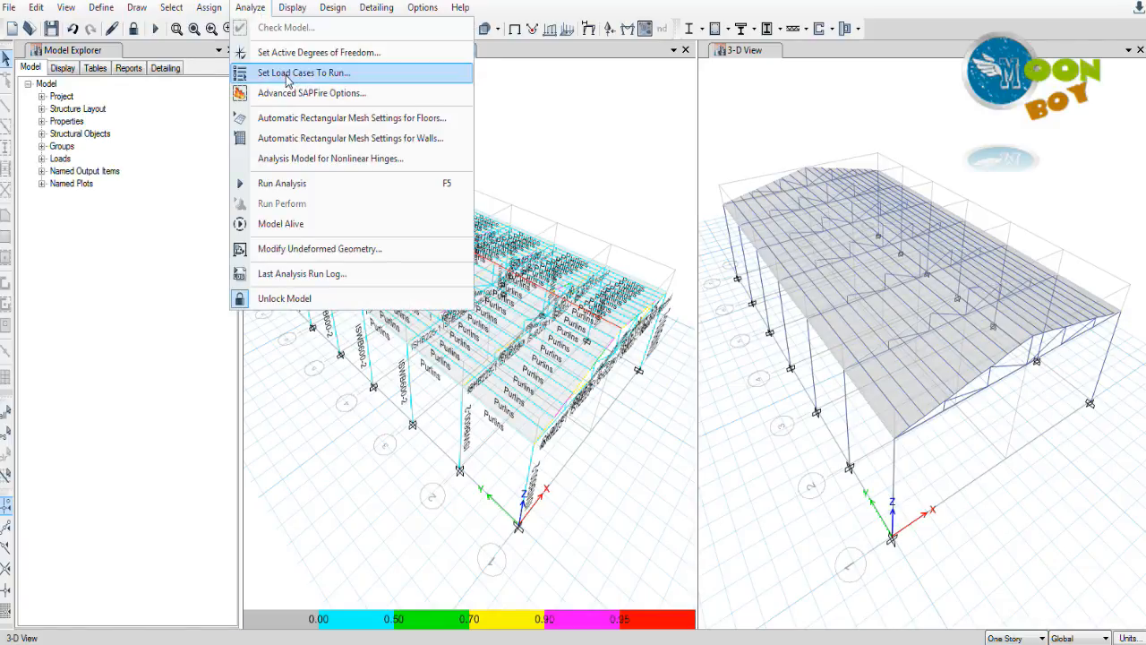
click(295, 186)
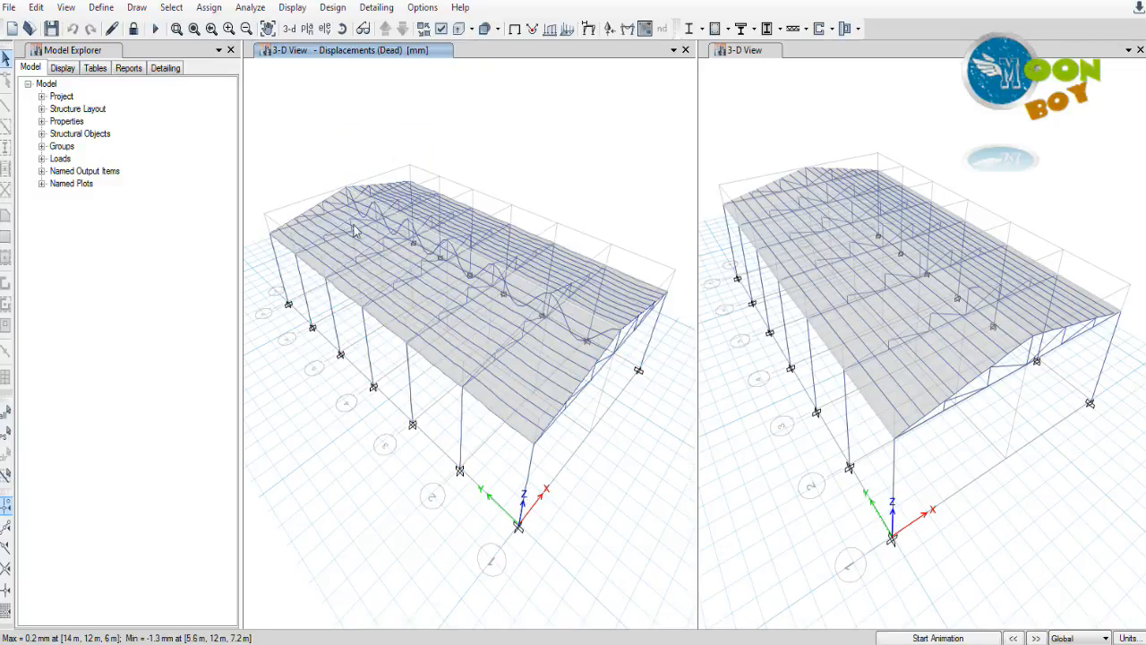
click(332, 8)
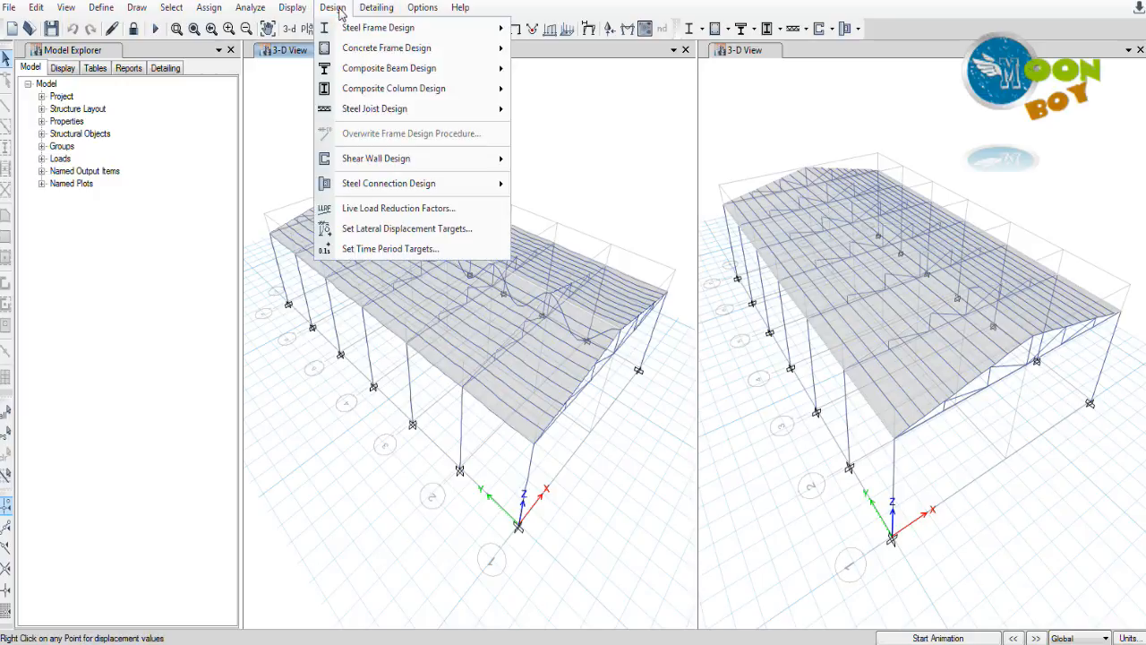
mouse_move(397, 32)
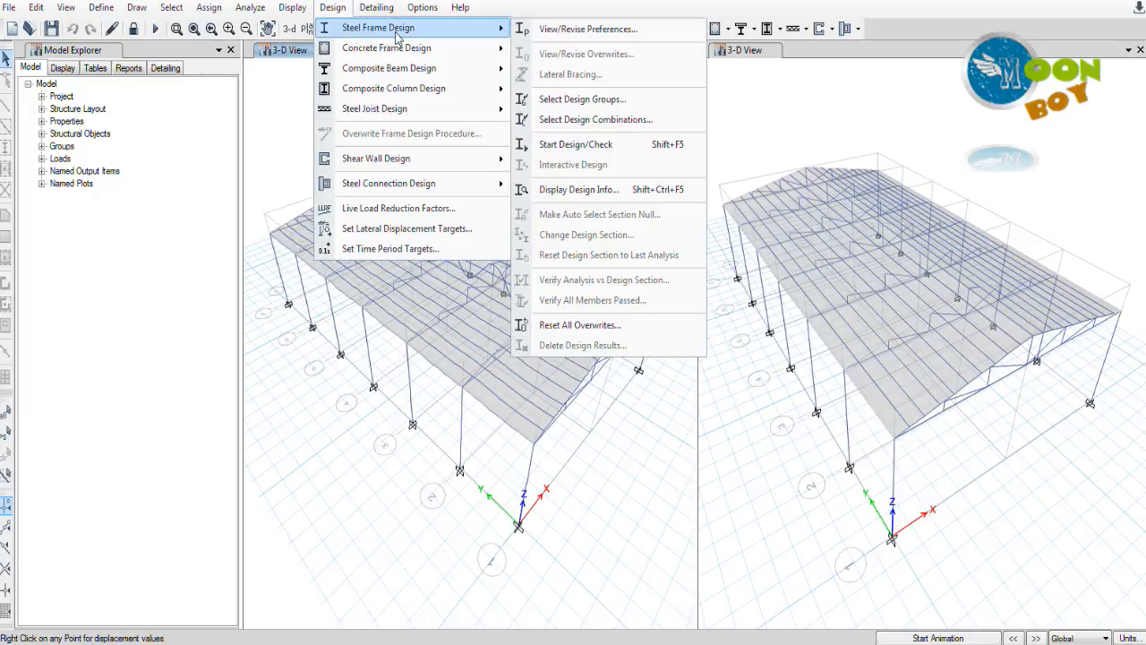
click(599, 154)
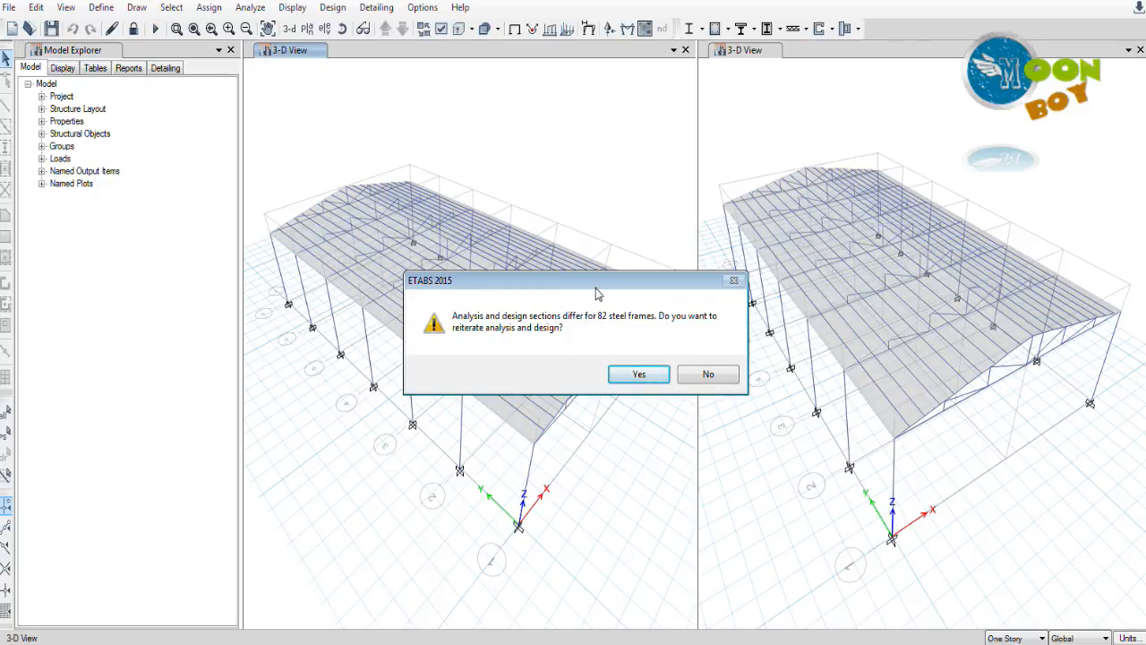
- Reiterate the analysis and design several times for the steel frames with differing sections, finally declining further iteration and selection of those frames
drag(598, 287, 557, 277)
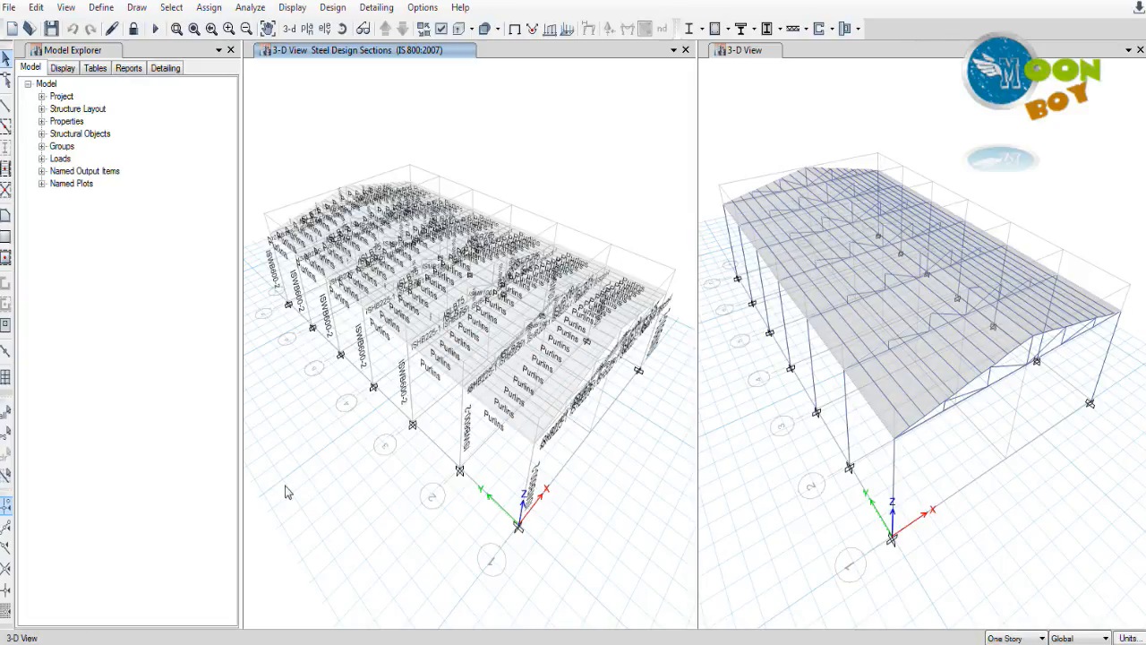
key(F5)
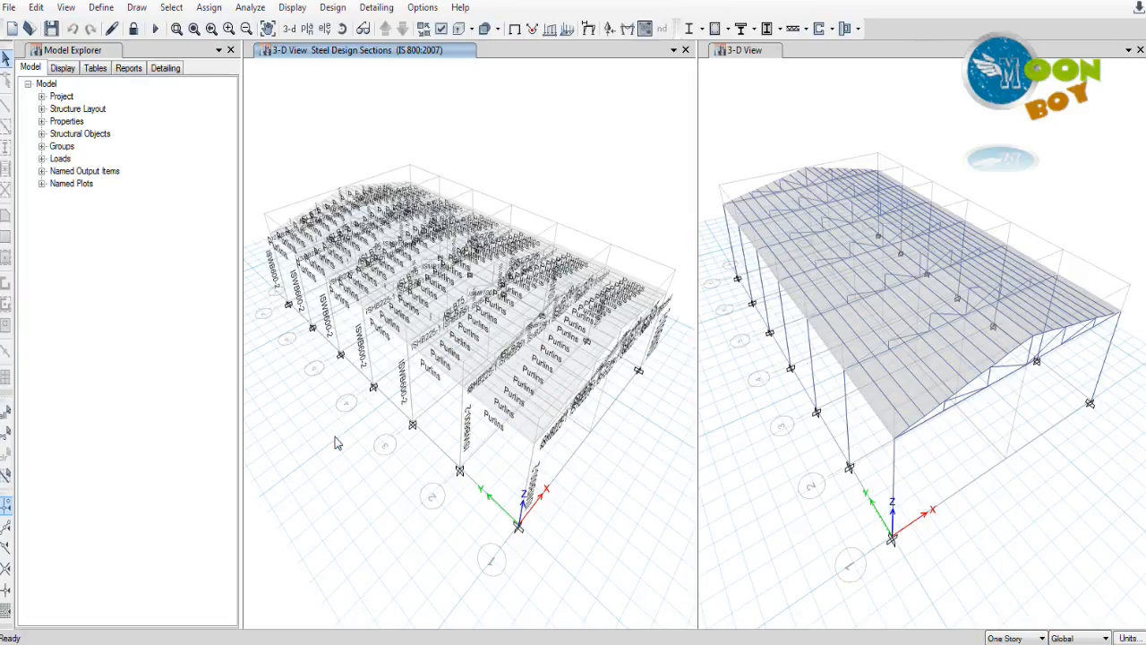
key(shift+F6)
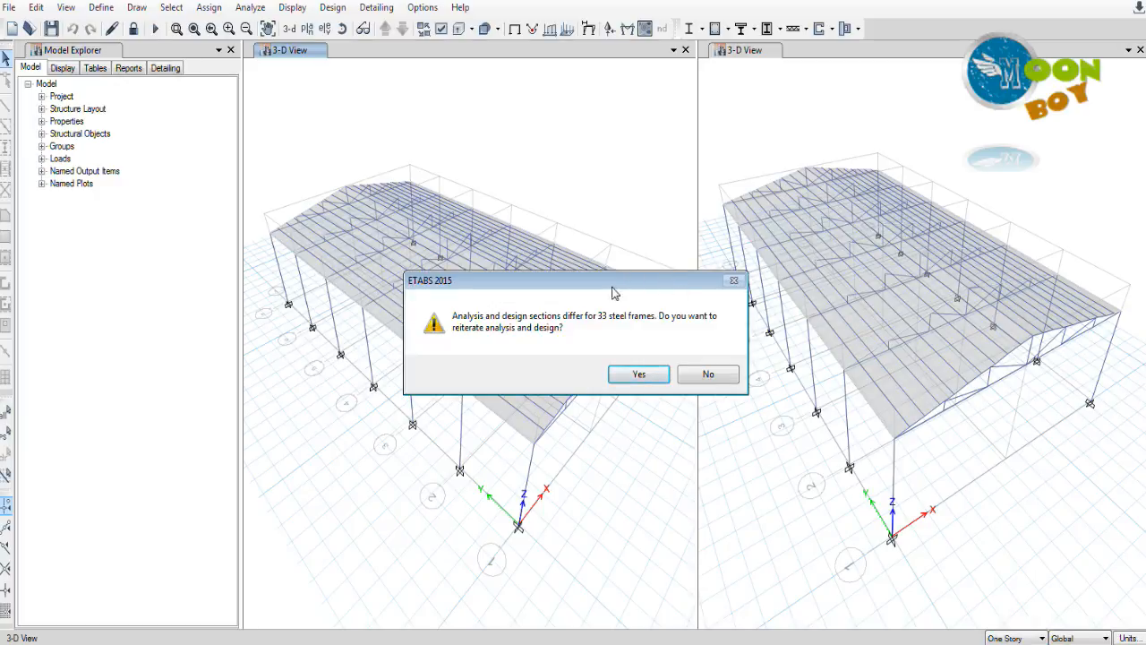
drag(623, 286, 597, 251)
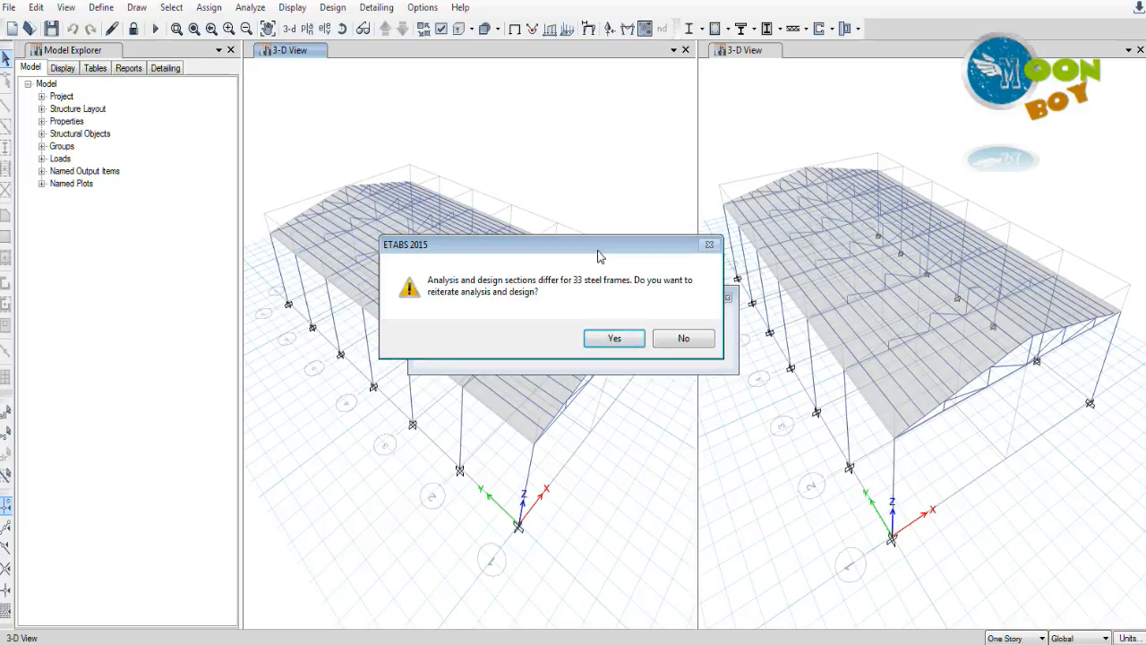
click(614, 339)
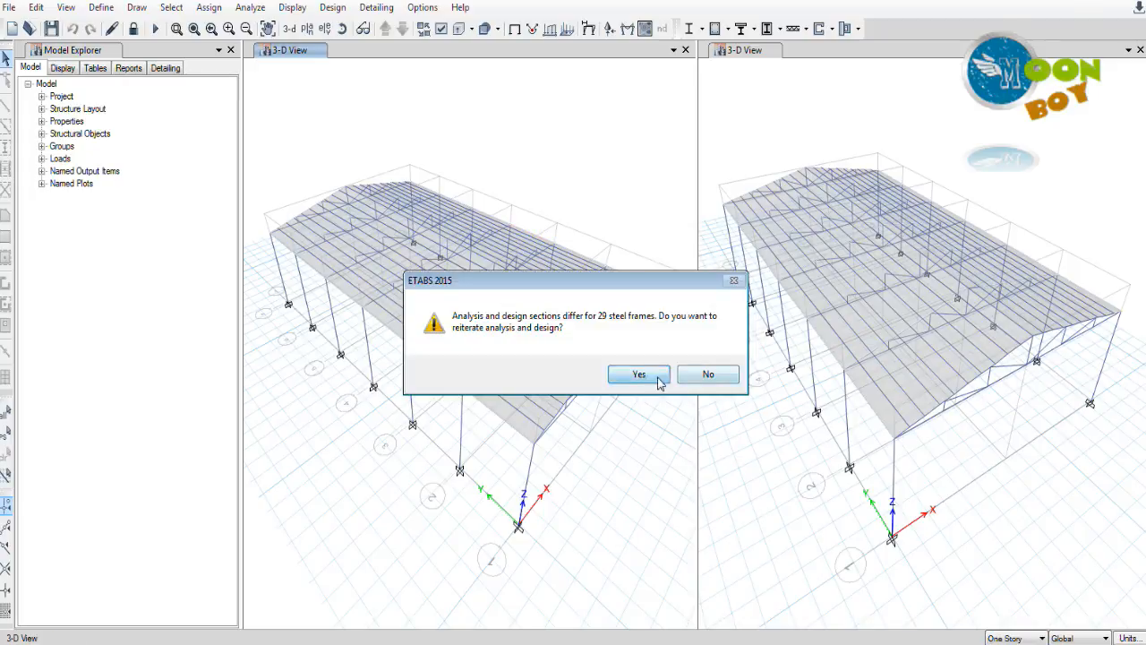
click(656, 377)
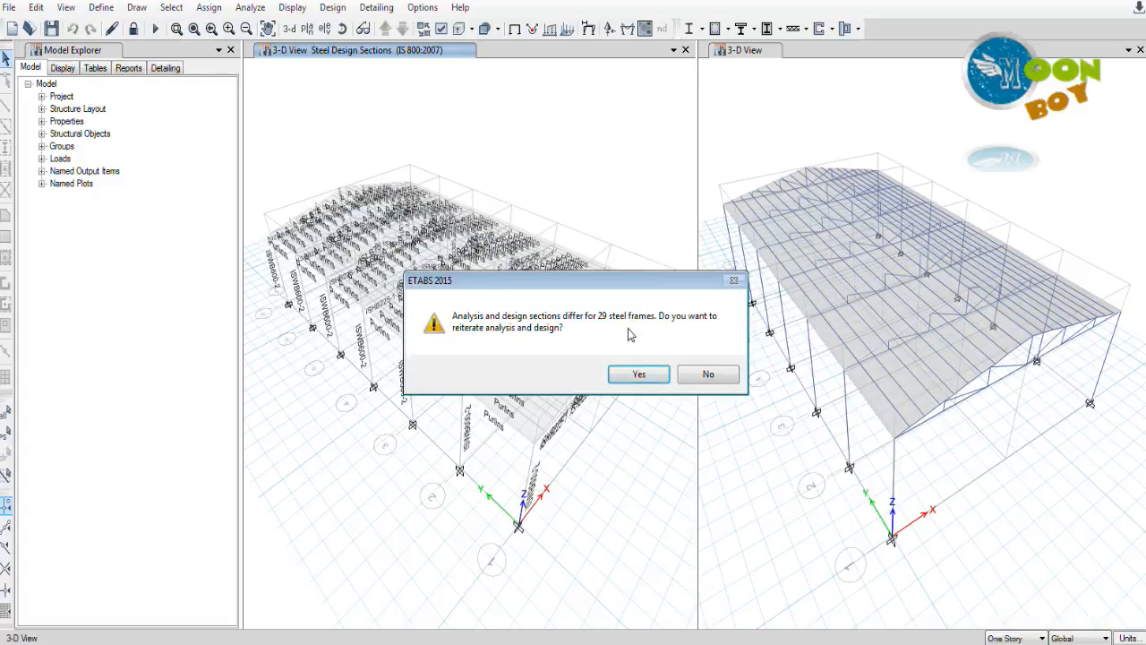
click(638, 374)
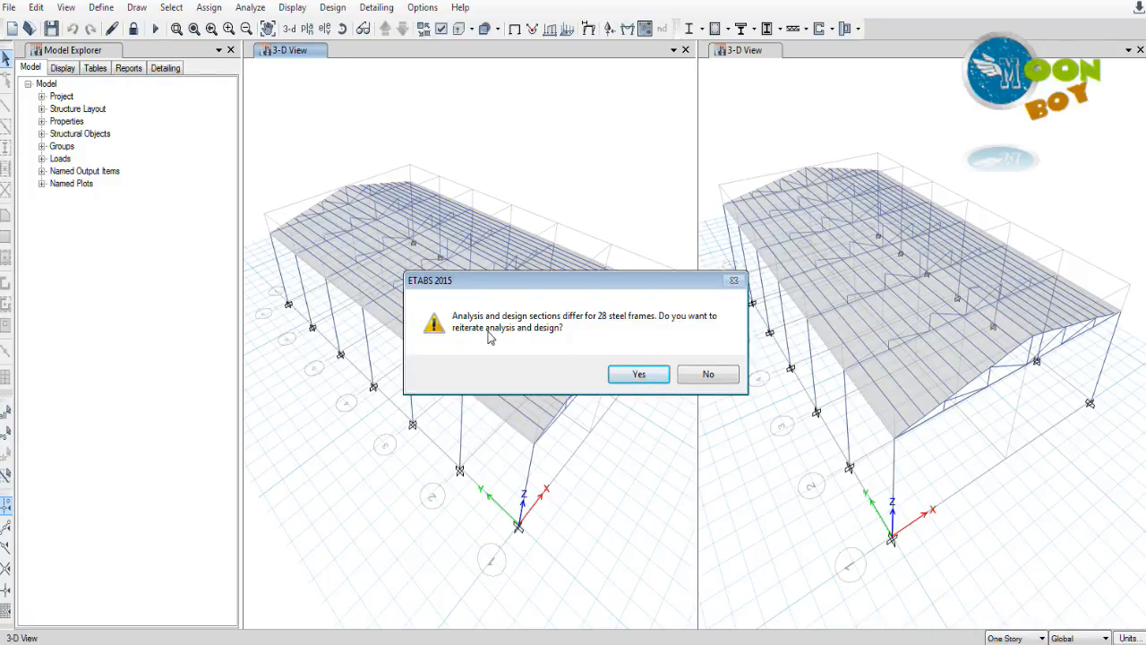
click(638, 374)
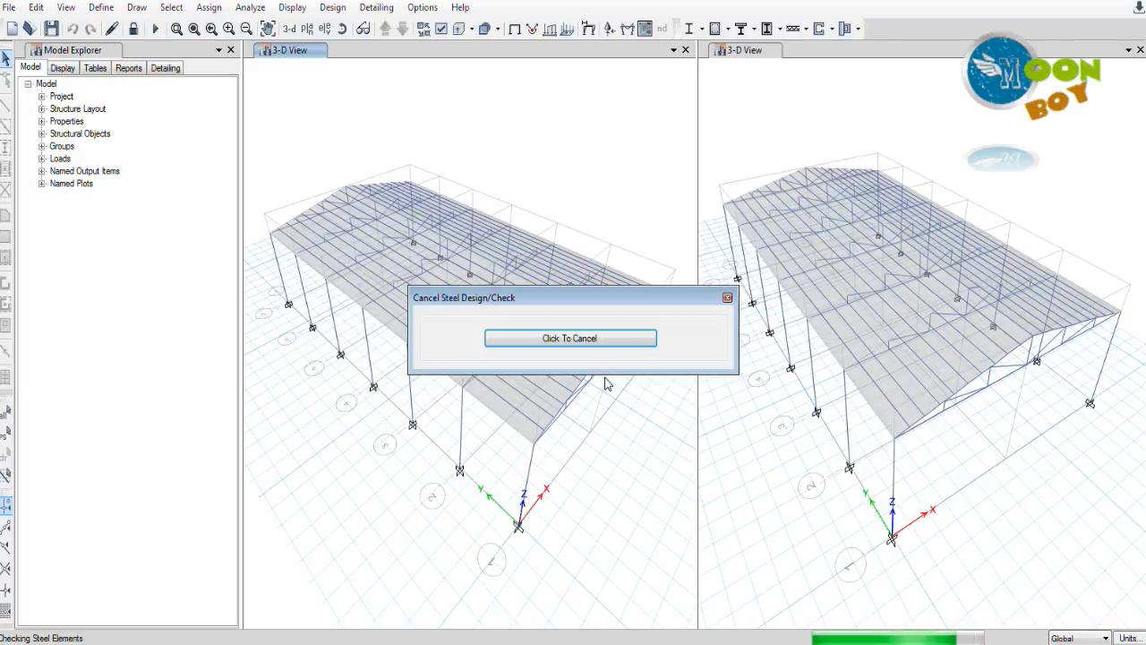
click(708, 374)
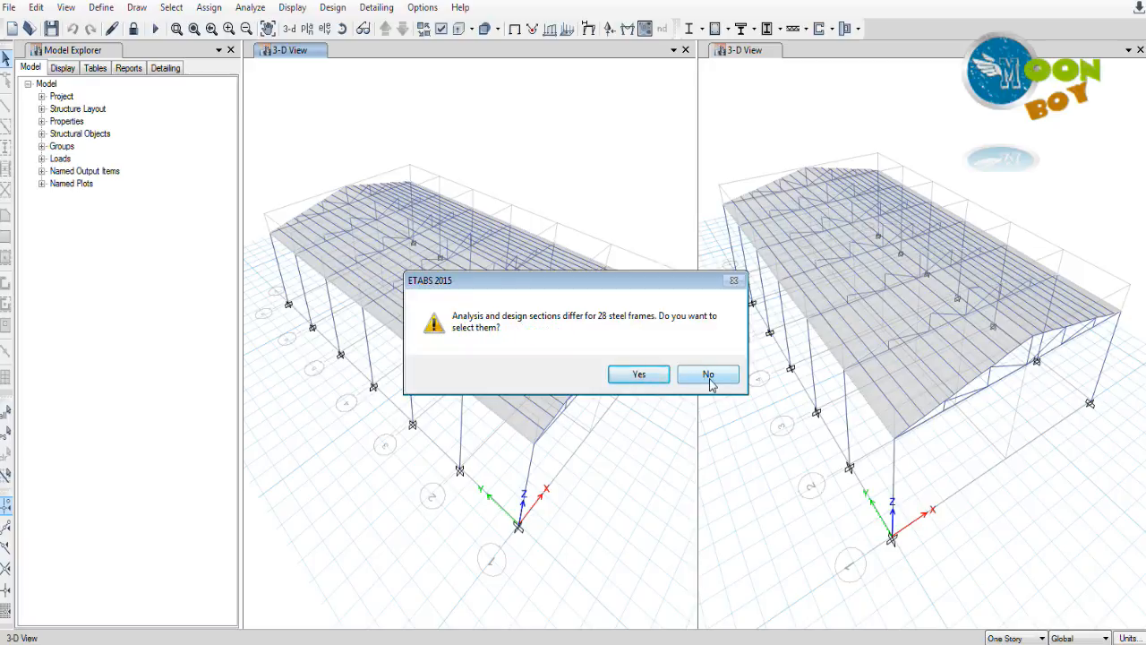
click(708, 374)
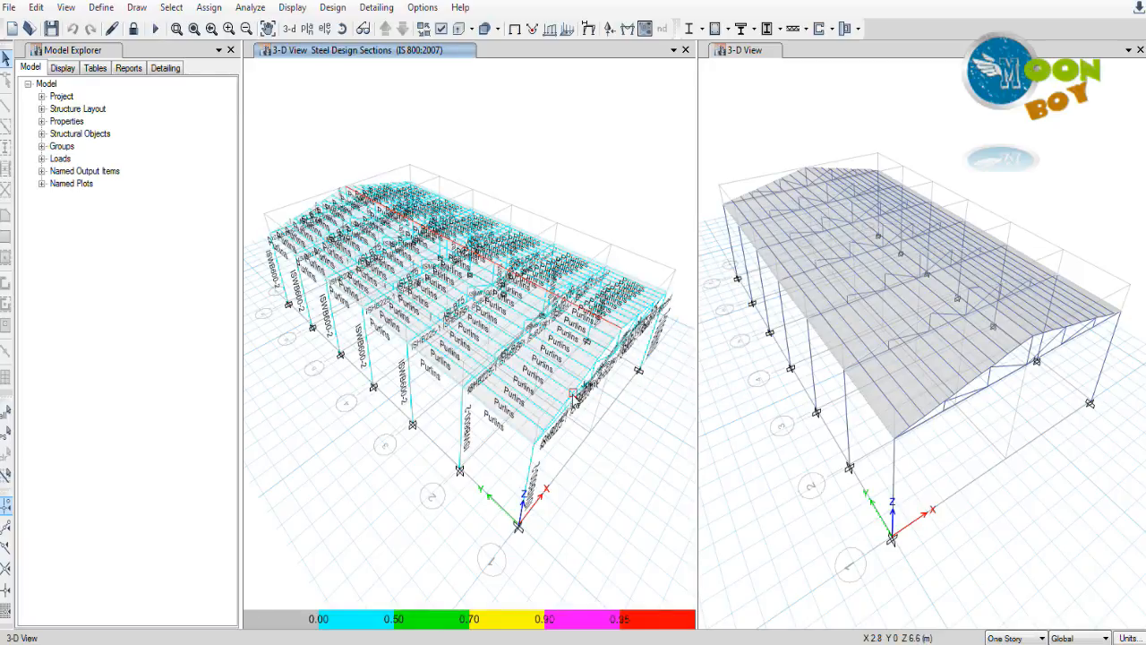
- Check the design sections in 3D and on successive elevation views from grid 7 to grid B
click(342, 29)
drag(637, 448, 624, 445)
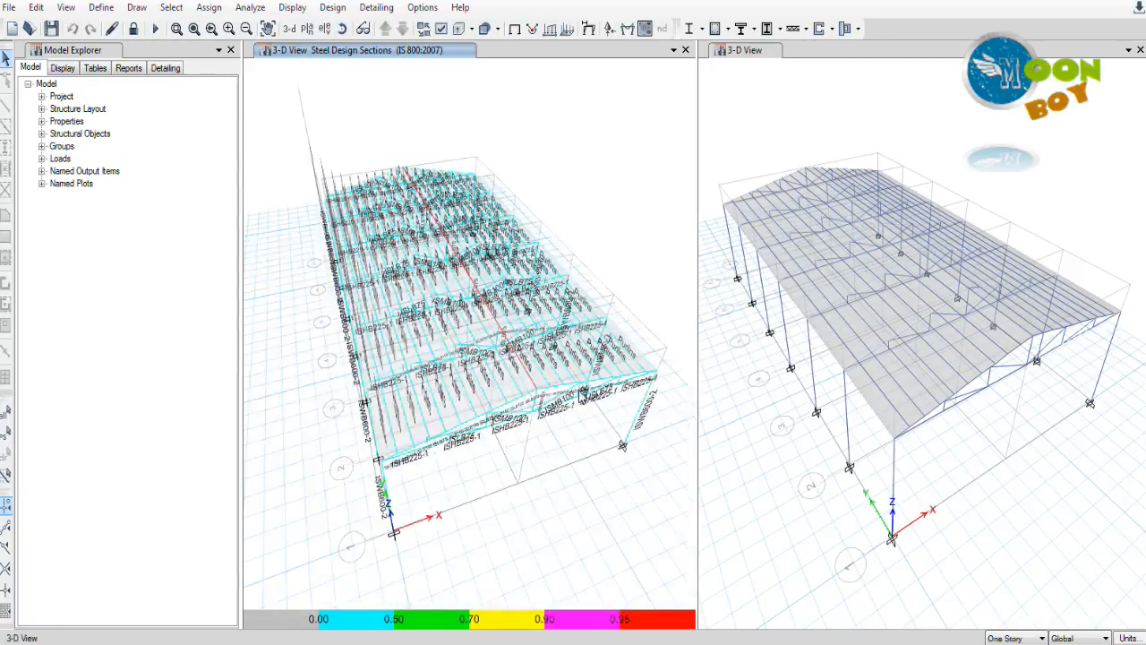
click(324, 29)
click(629, 504)
click(526, 510)
click(402, 31)
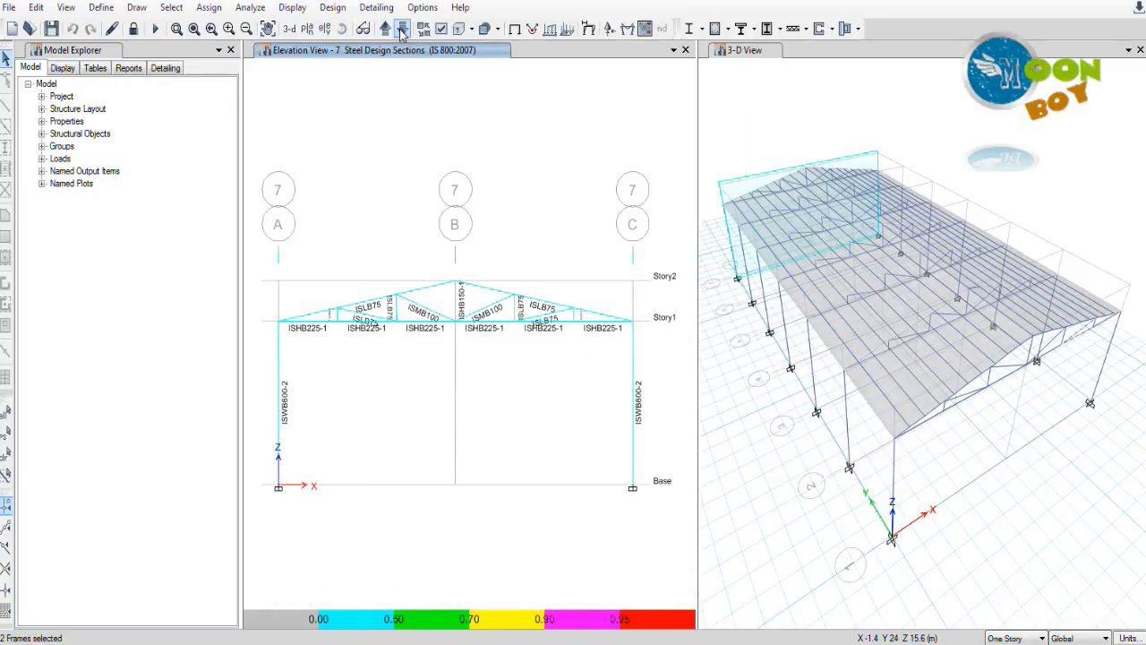
click(402, 32)
click(402, 31)
click(402, 32)
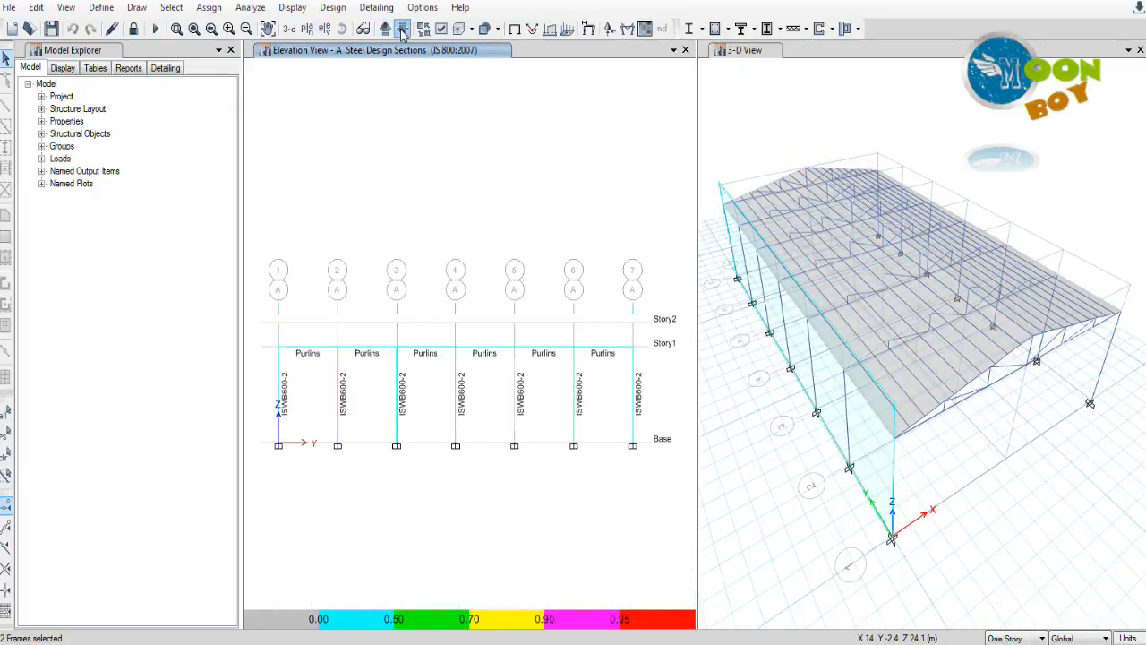
click(402, 33)
click(385, 32)
click(385, 31)
- Inspect the steel stress check of Story2 ridge purlin B123 on elevation B and read its detailed design report
right_click(313, 323)
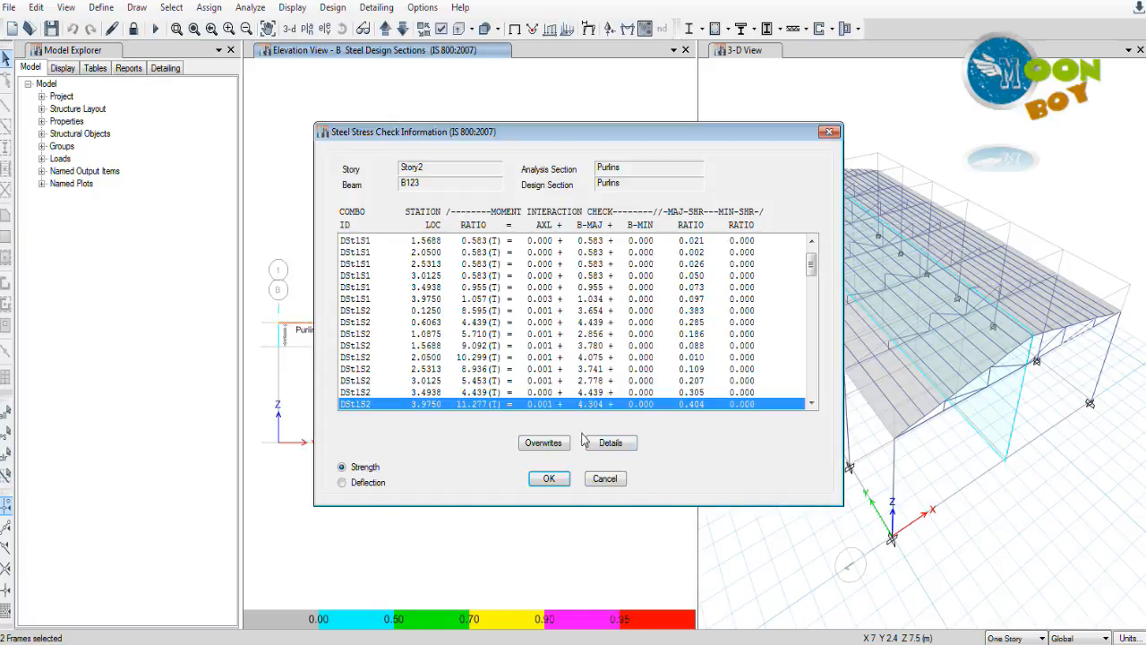
click(602, 442)
scroll(618, 376, down, 10)
click(970, 6)
click(603, 478)
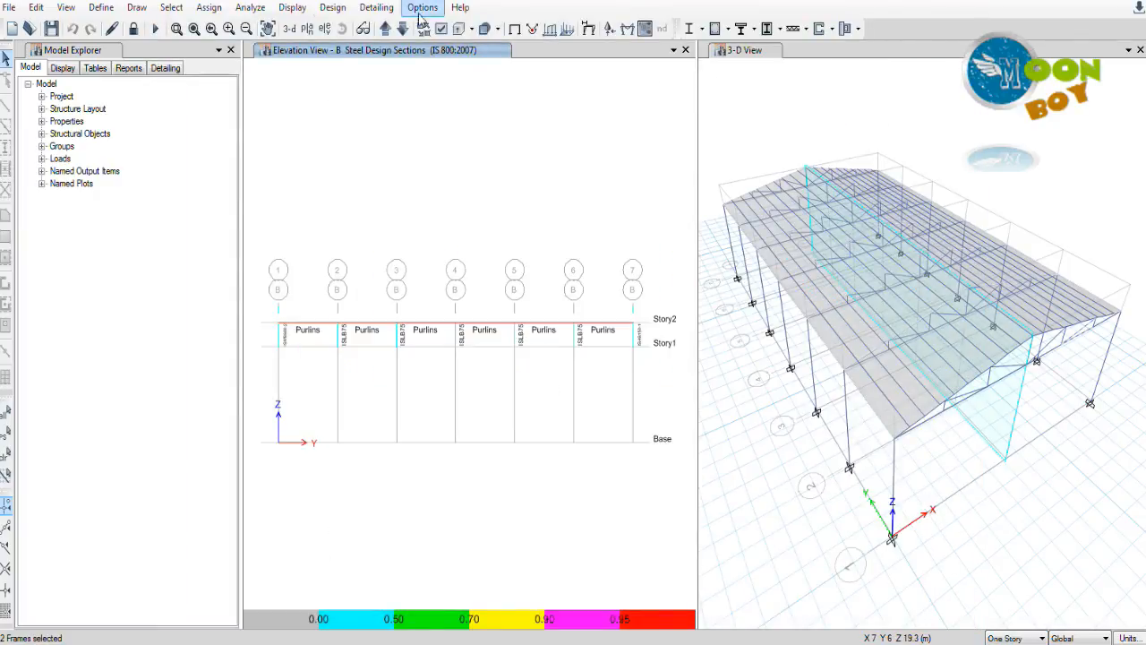
- Open the steel frame design preferences and close them without changes
click(333, 8)
mouse_move(385, 28)
click(581, 33)
click(819, 88)
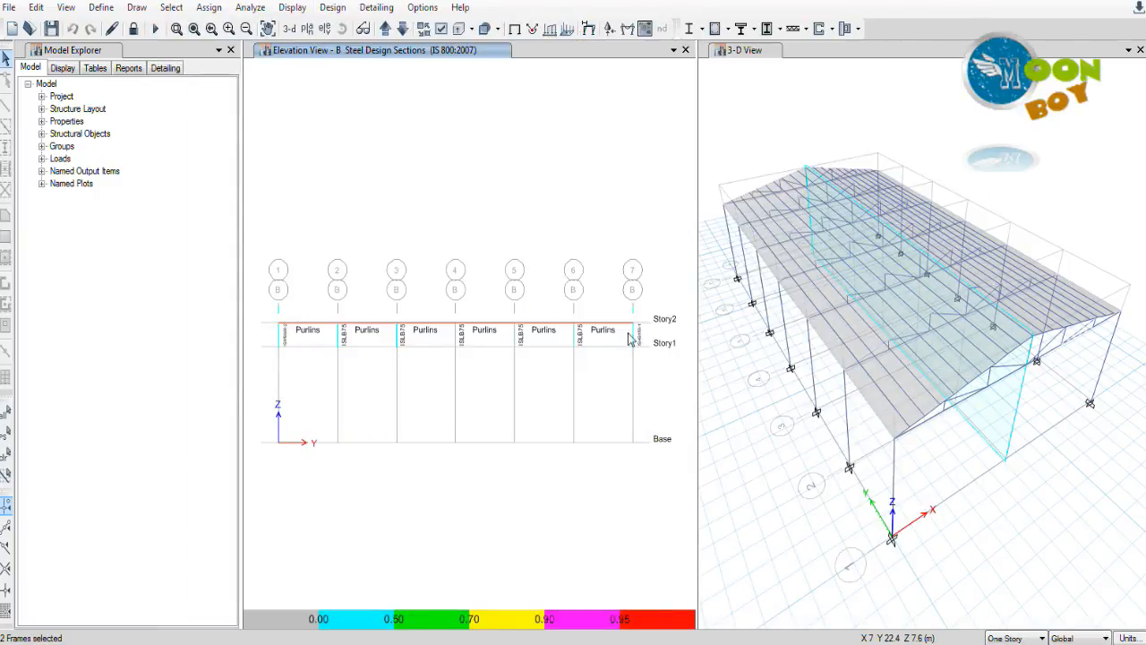
right_click(648, 435)
click(614, 574)
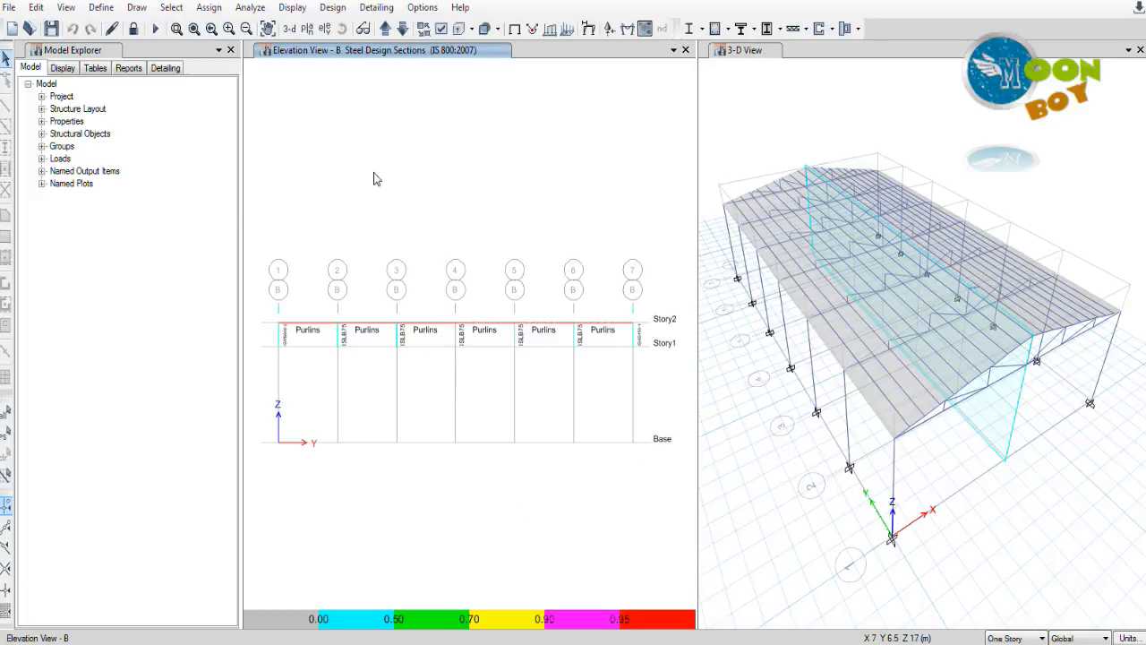
- Return to the 3D view and turn off auto select section assignments for the steel frames, accepting the current design sections
click(289, 28)
click(333, 8)
mouse_move(385, 28)
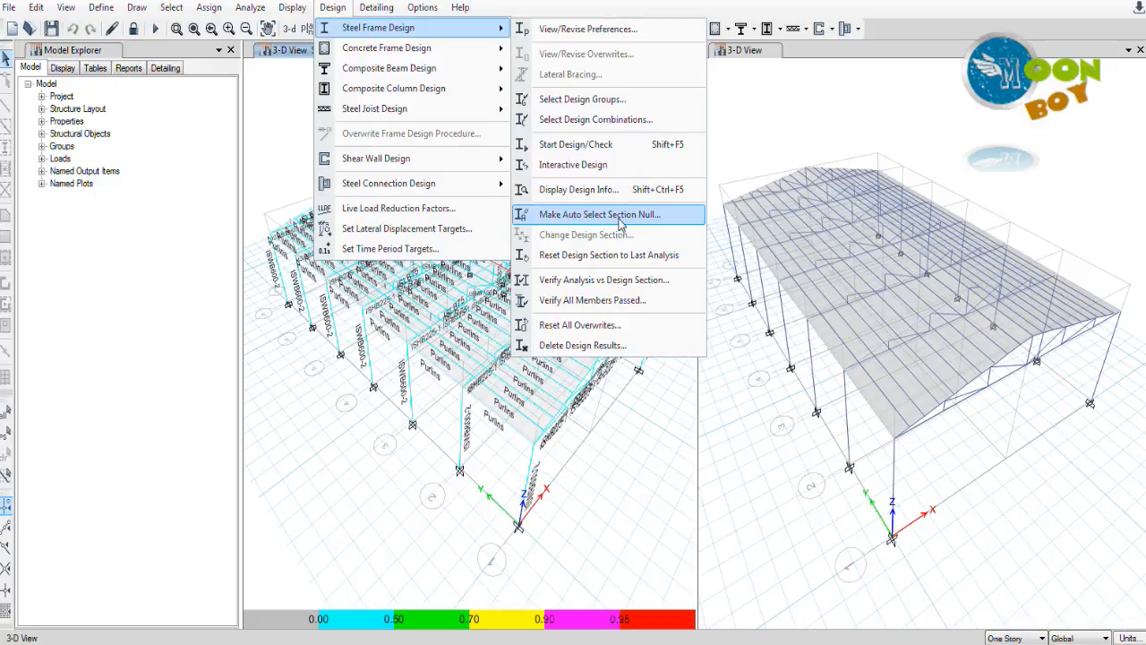
click(619, 224)
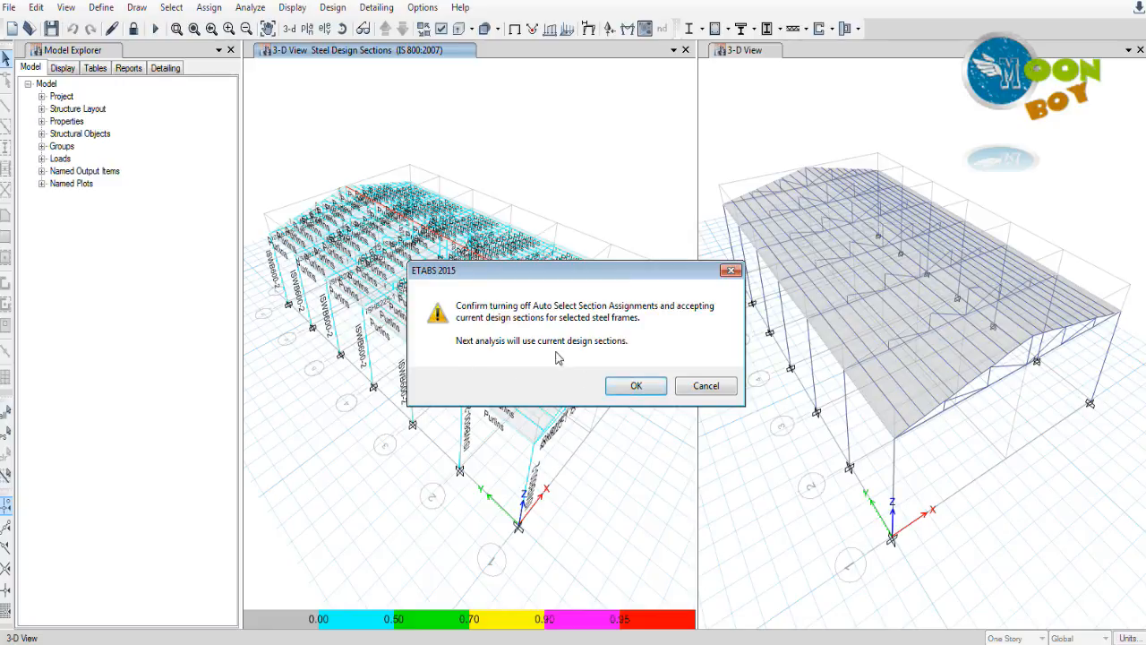
click(636, 390)
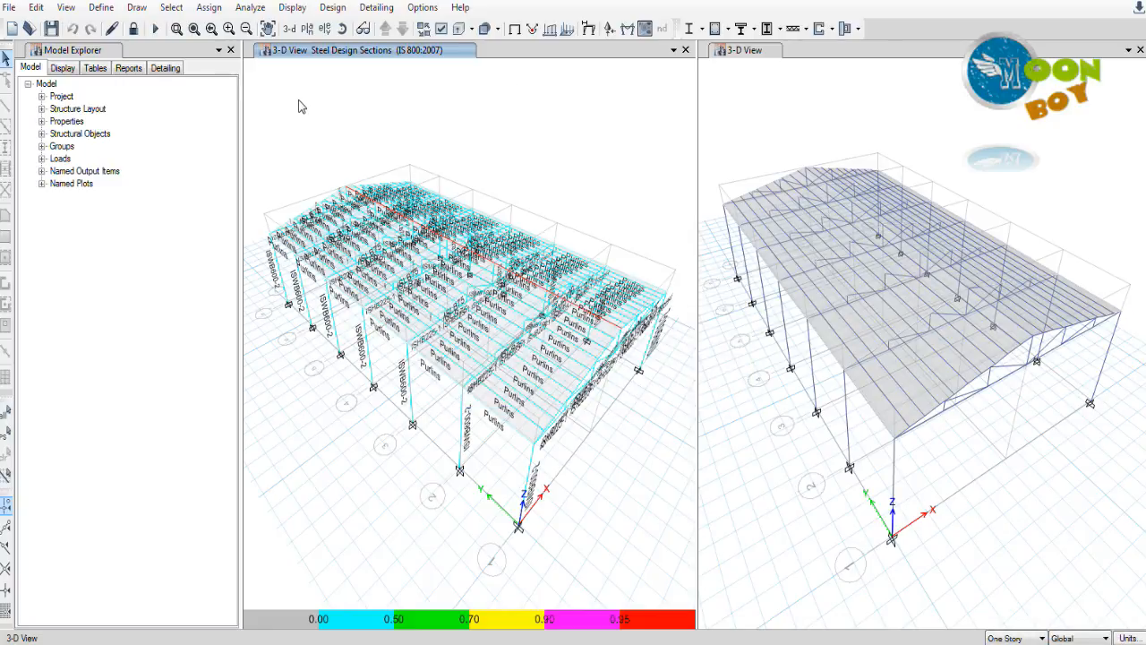
- Run the analysis of the building model with the accepted design sections
click(208, 8)
mouse_move(248, 11)
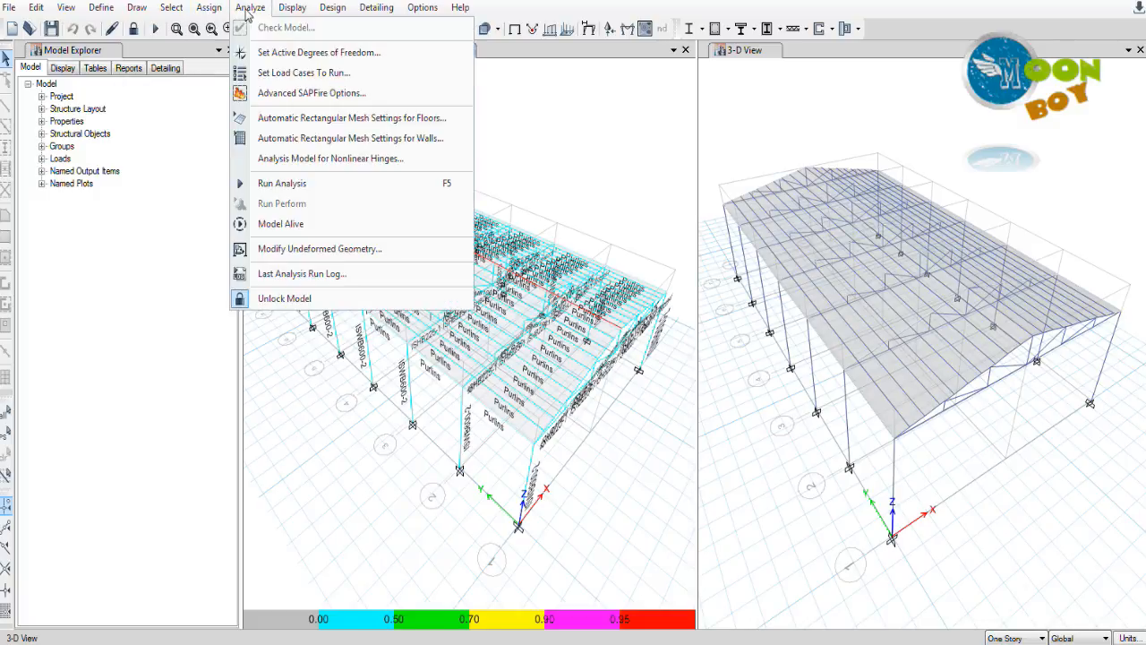
click(283, 183)
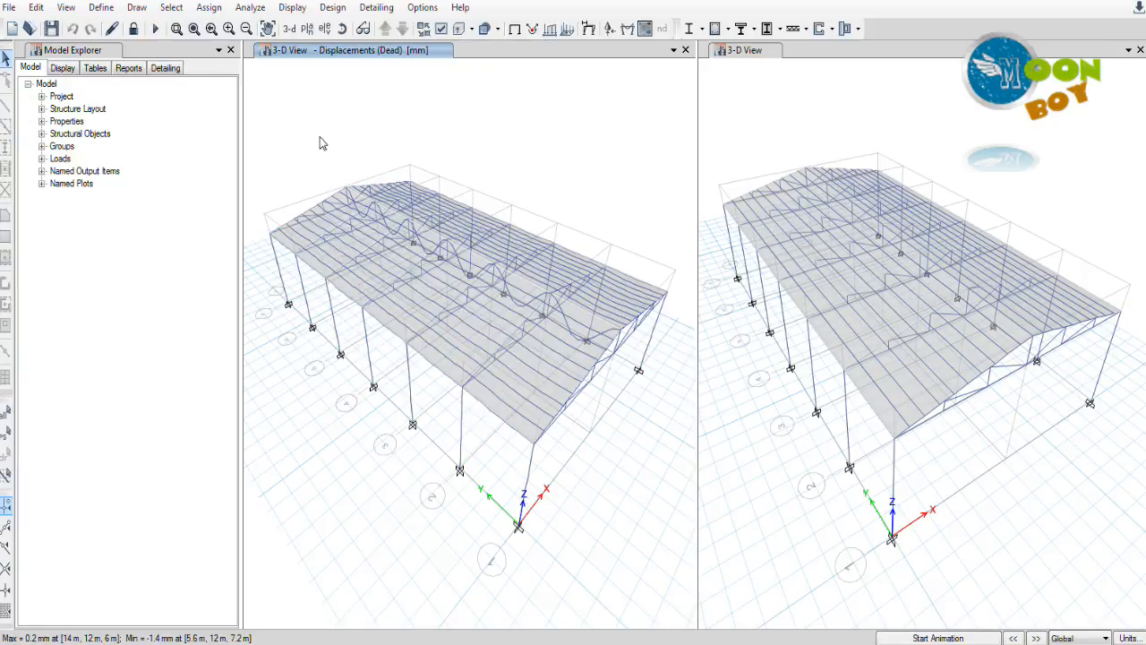
- Run the steel frame design check without reiterating, and select the frames with differing sections and those that failed
click(335, 11)
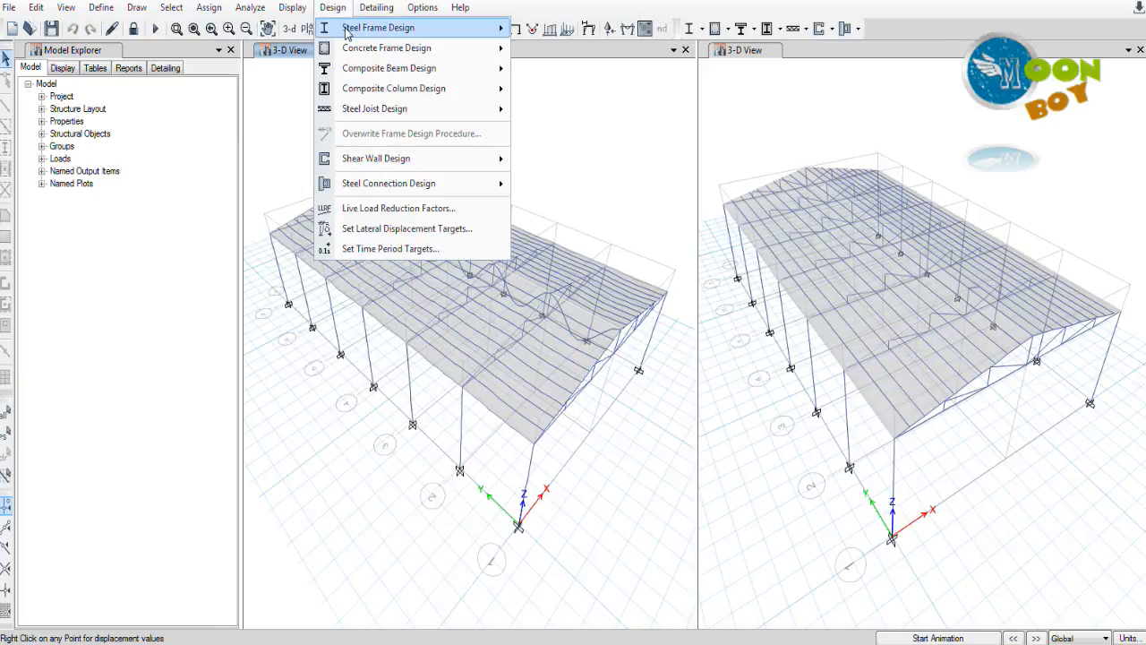
mouse_move(349, 33)
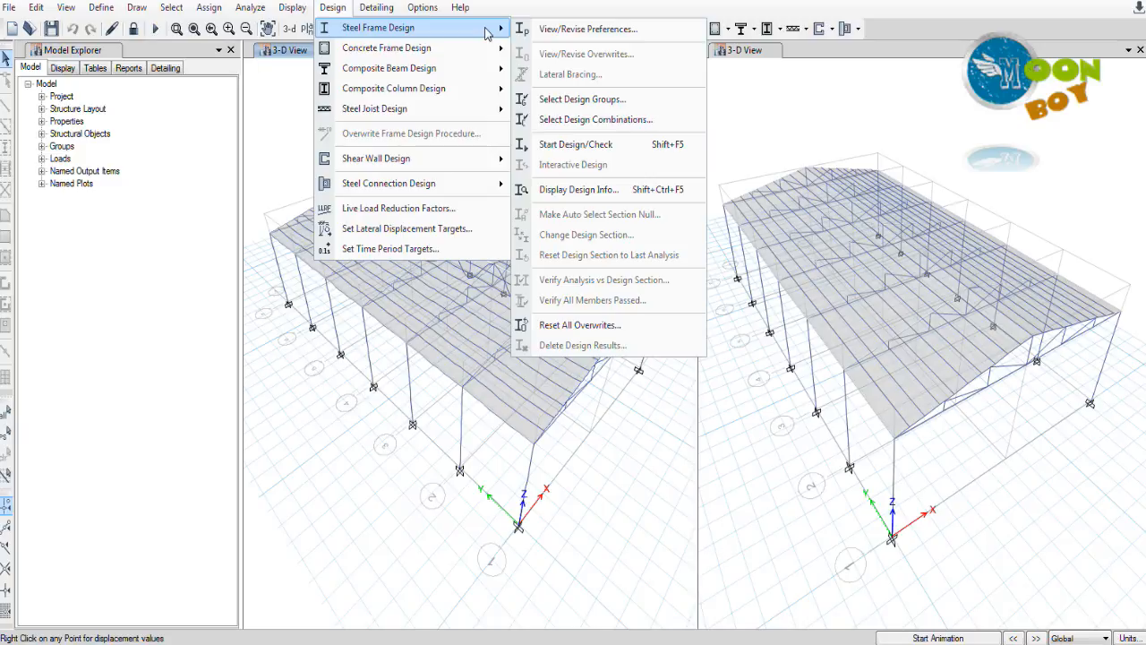
click(564, 146)
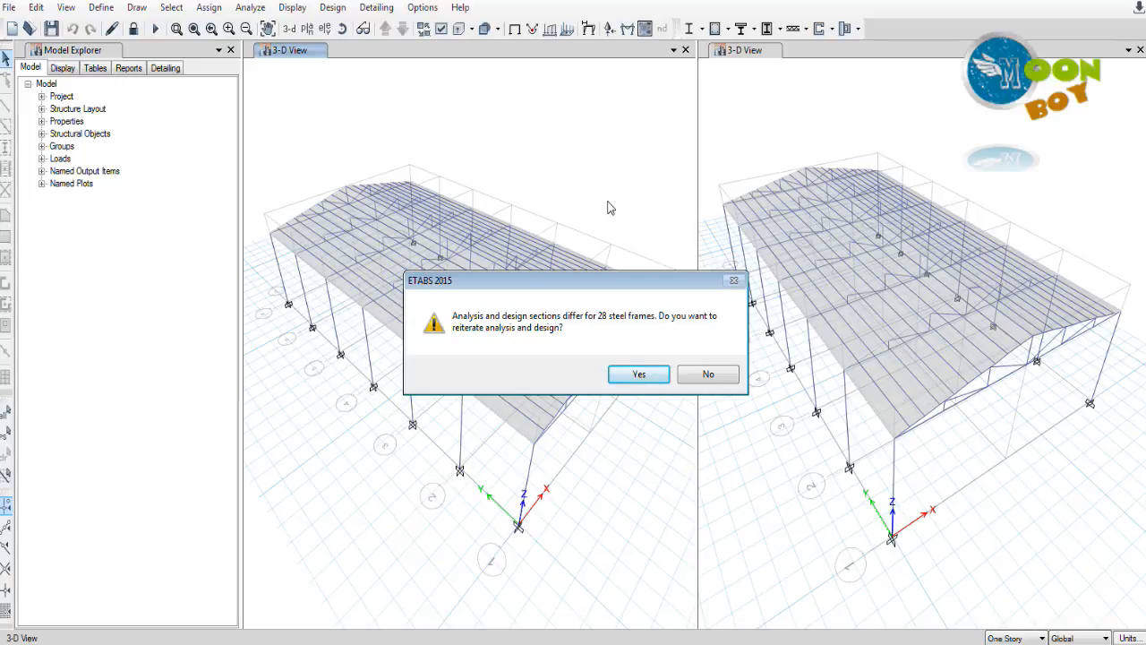
drag(627, 280, 566, 281)
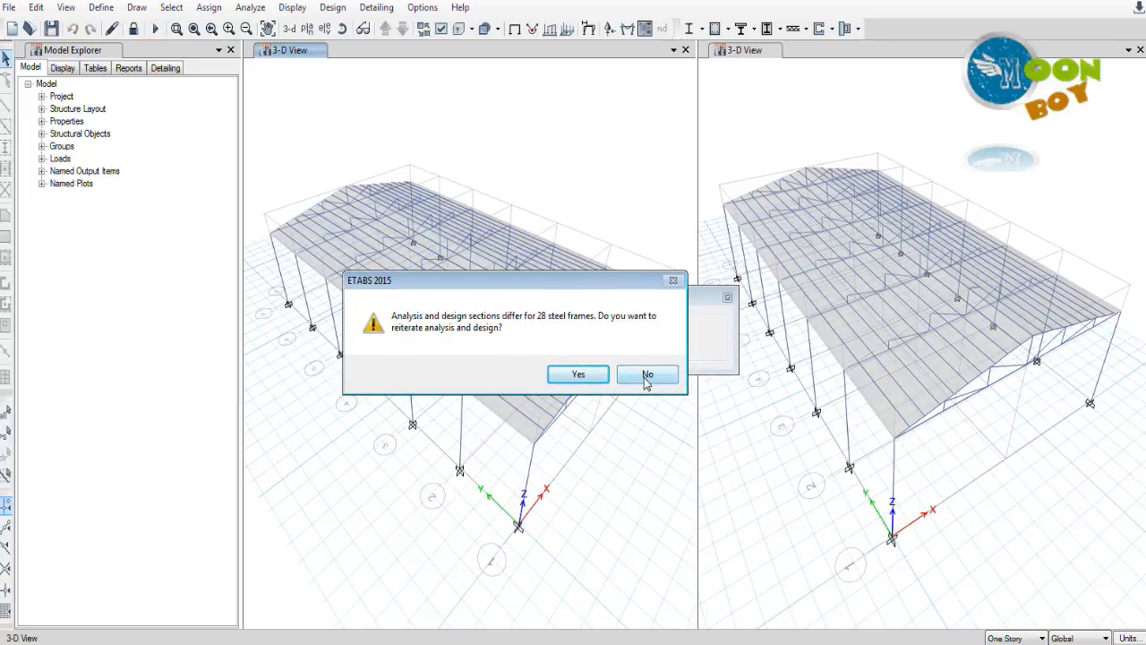
click(647, 376)
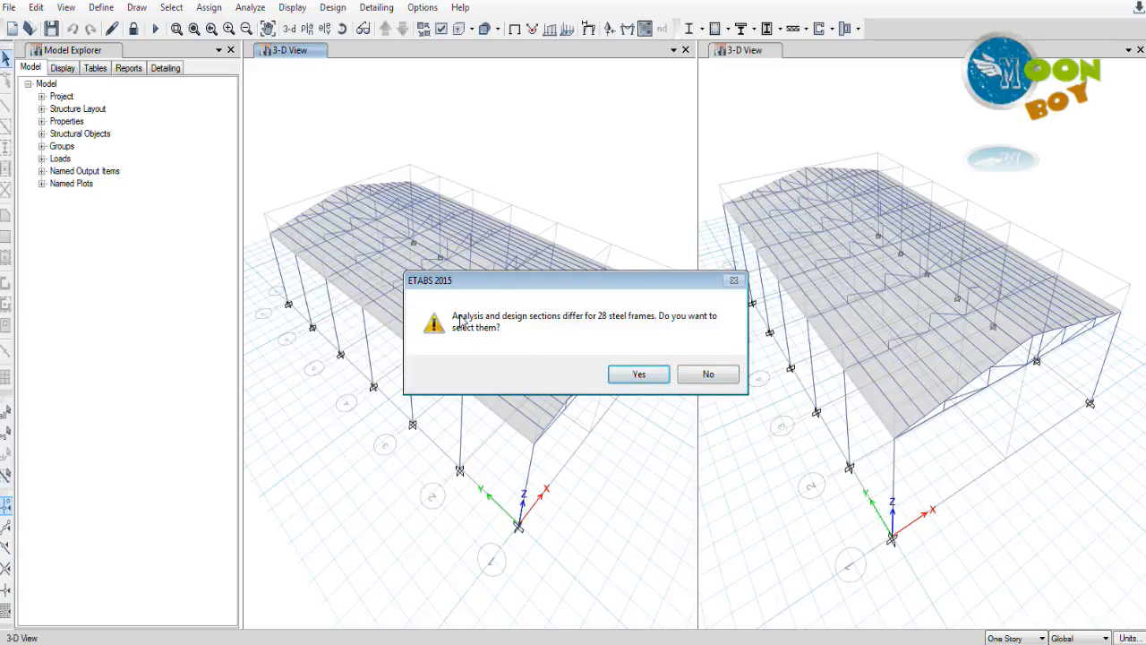
click(627, 374)
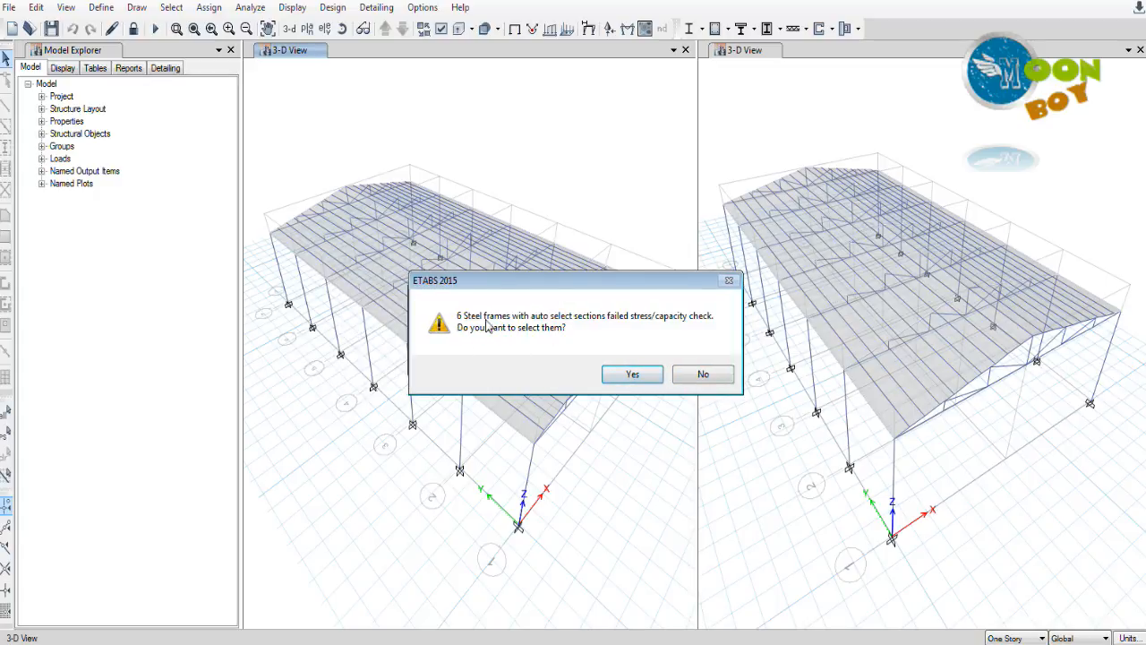
click(632, 374)
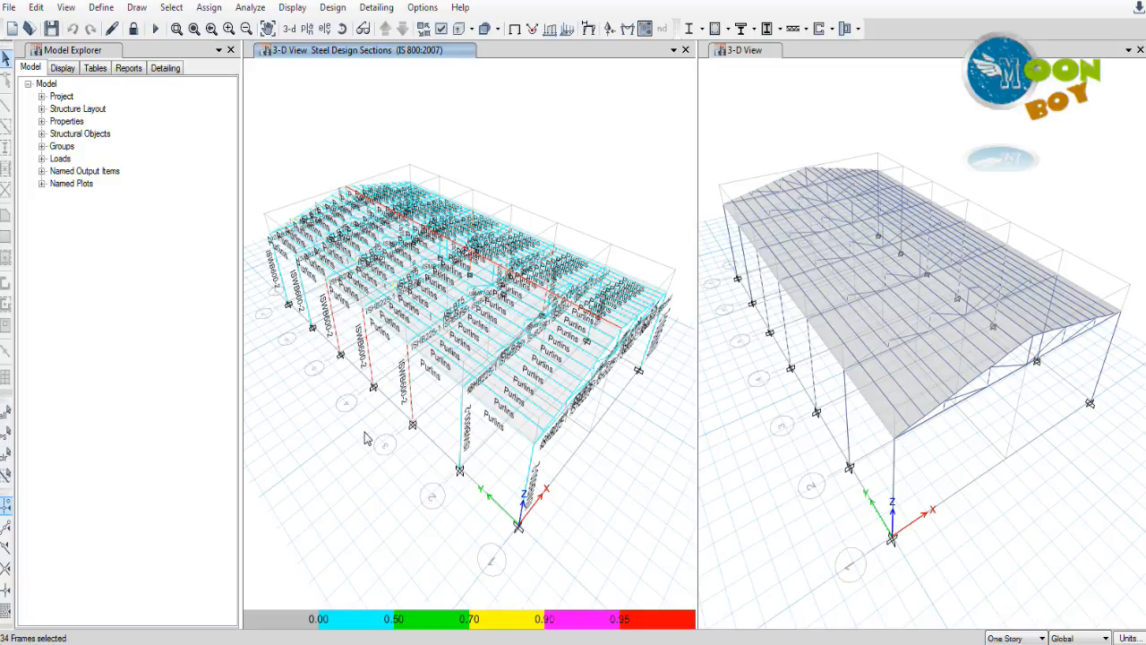
- Open the steel design lateral bracing settings for the selected frames and switch them to User Specified
click(334, 8)
mouse_move(359, 32)
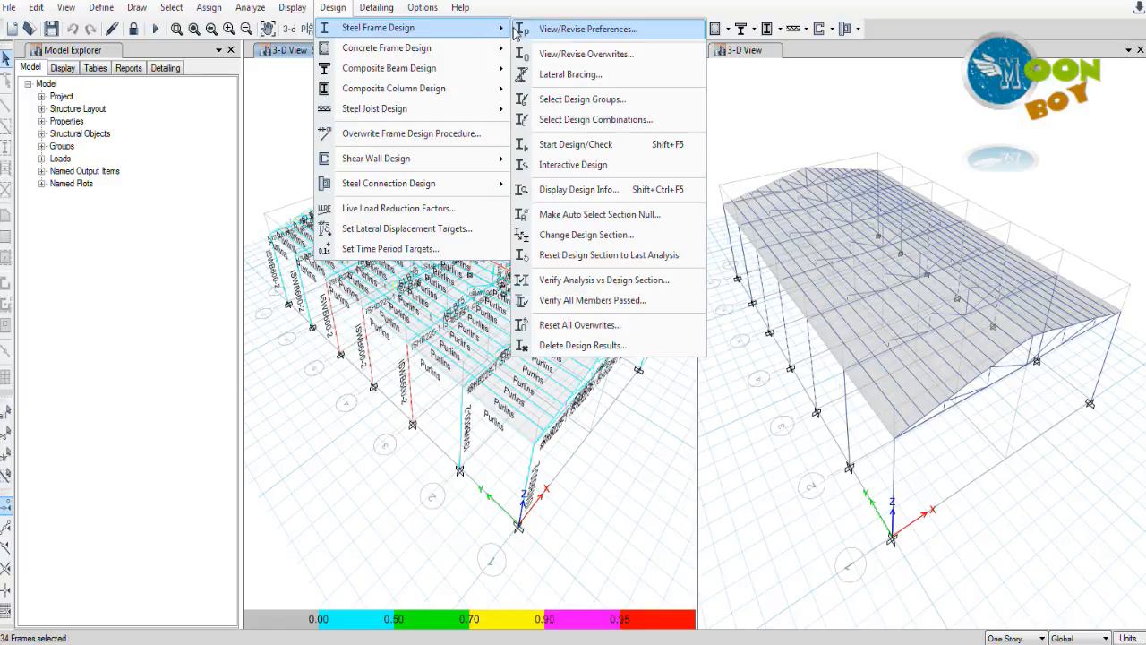
click(570, 76)
drag(564, 229, 640, 209)
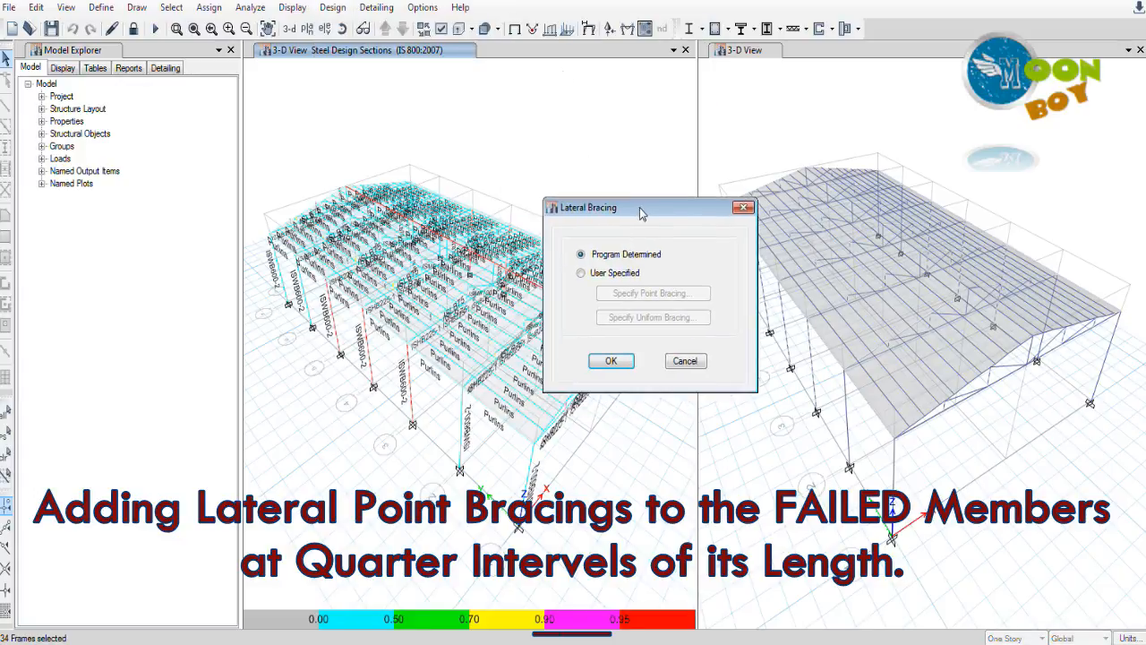
click(614, 273)
click(634, 295)
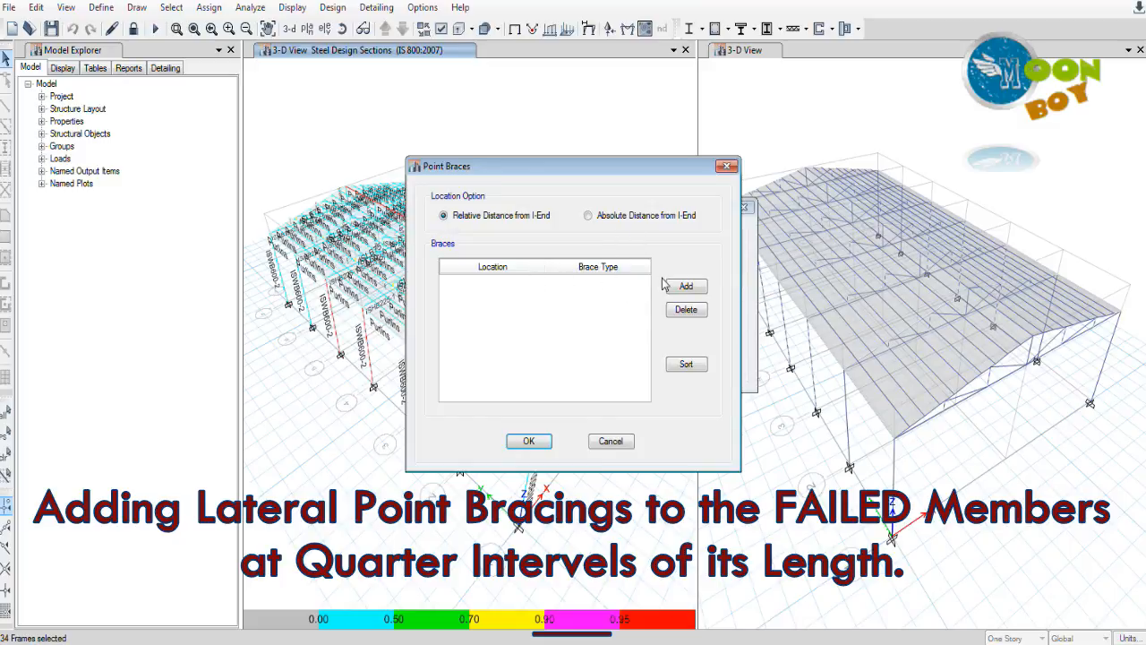
click(726, 168)
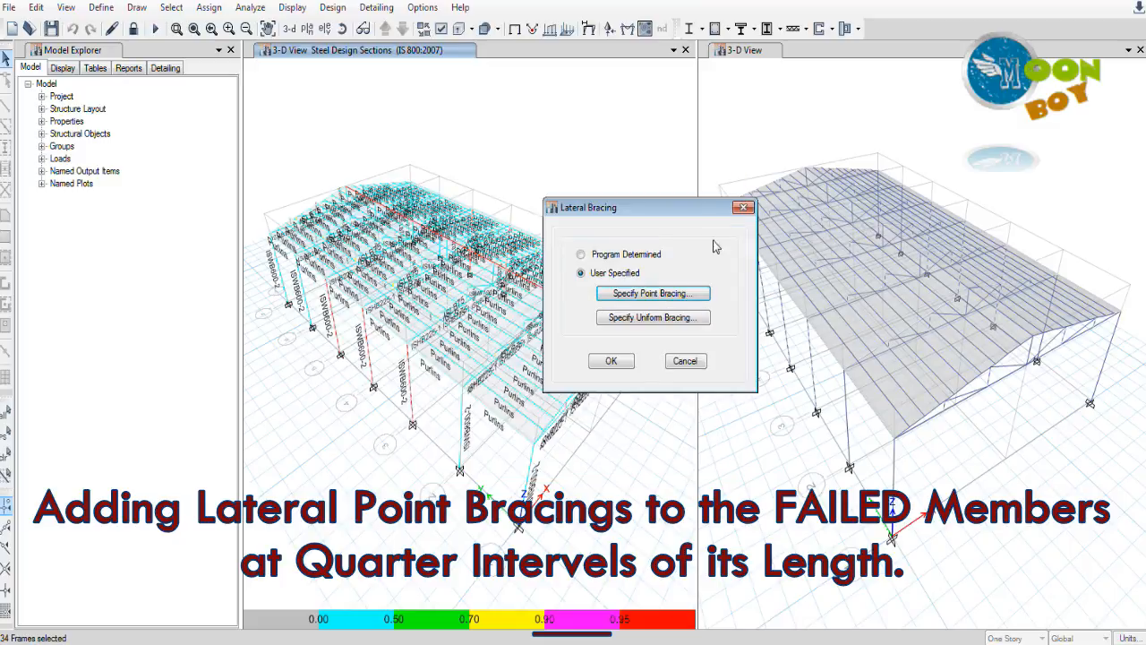
click(647, 320)
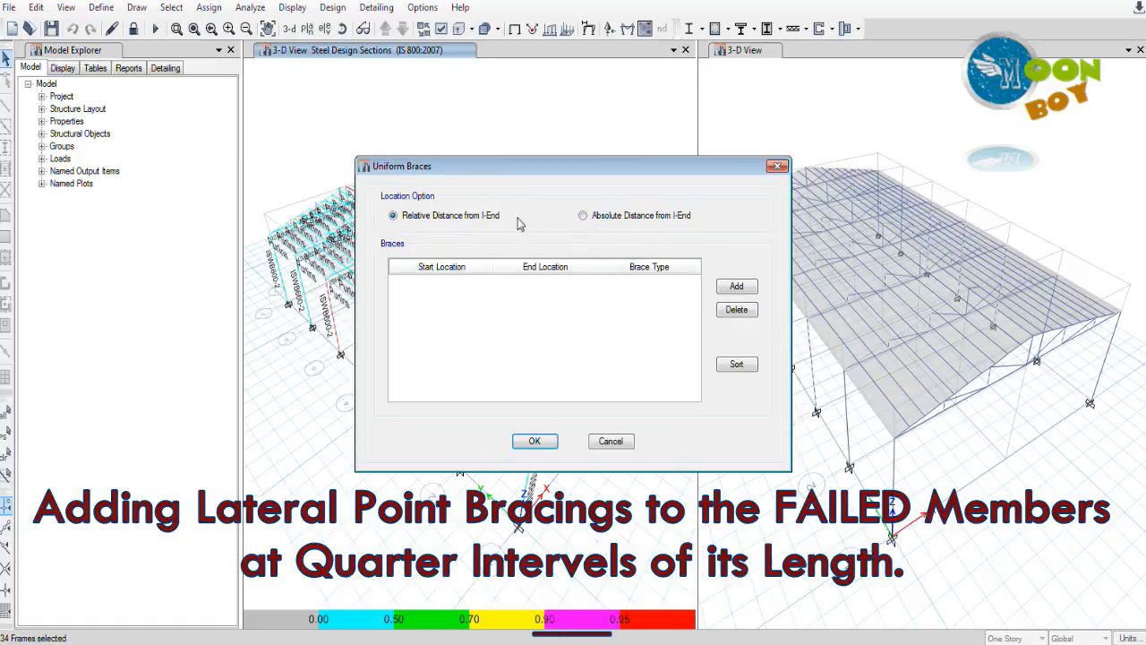
click(723, 288)
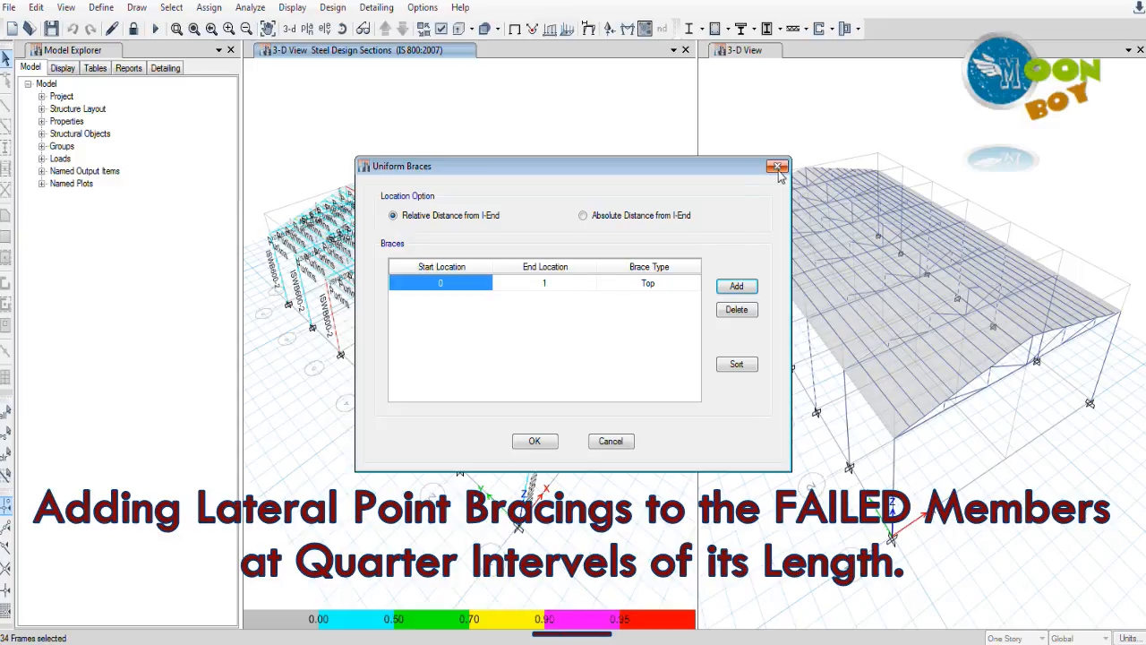
click(611, 441)
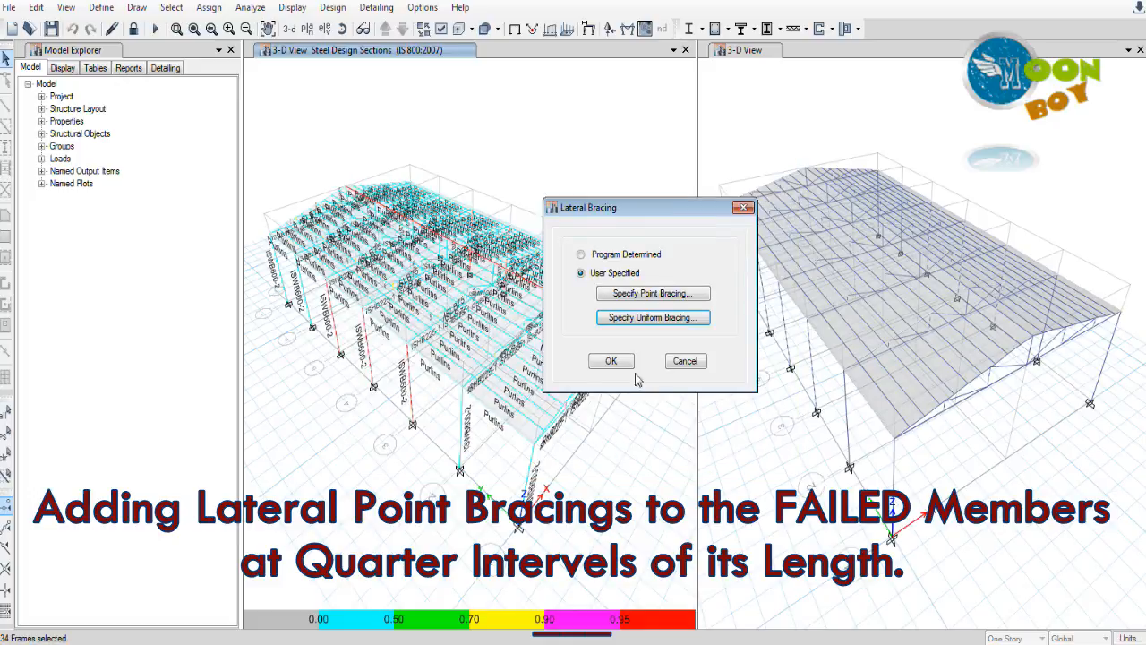
- Add two Top point braces by relative distance from I-End and set the first brace's location to 0.25
click(643, 293)
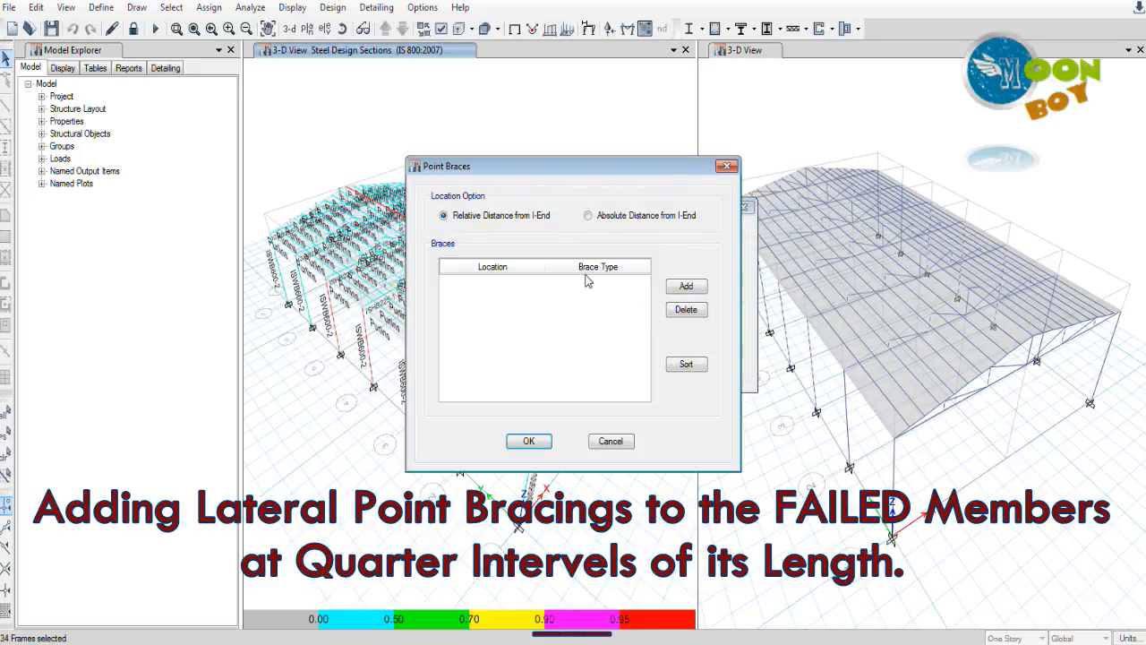
click(686, 288)
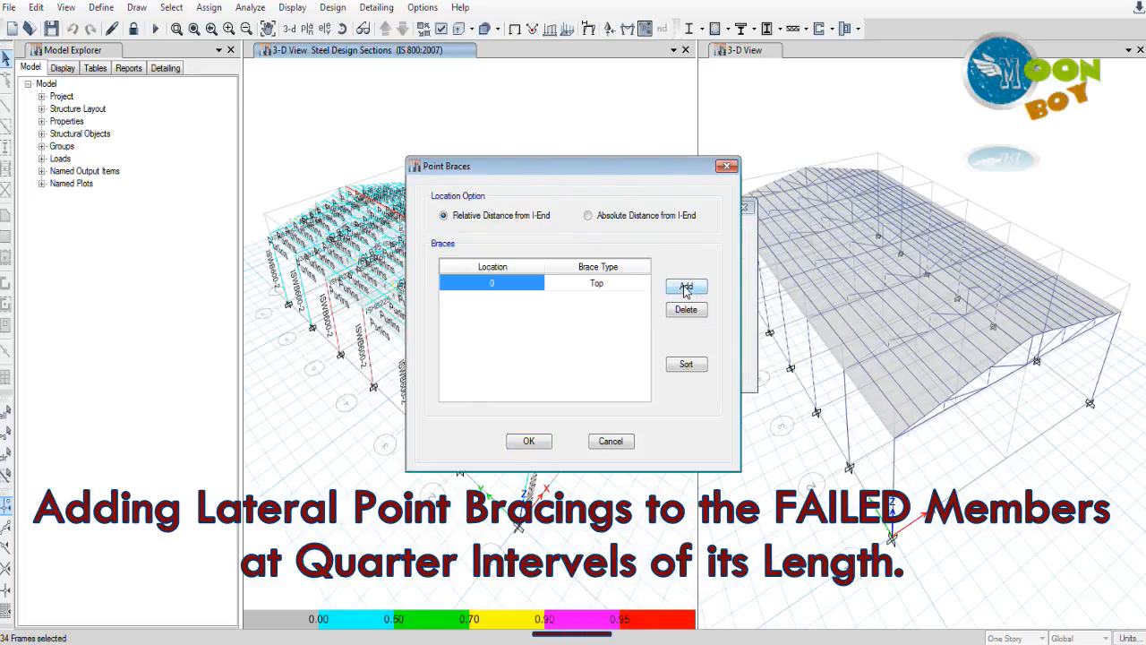
click(493, 283)
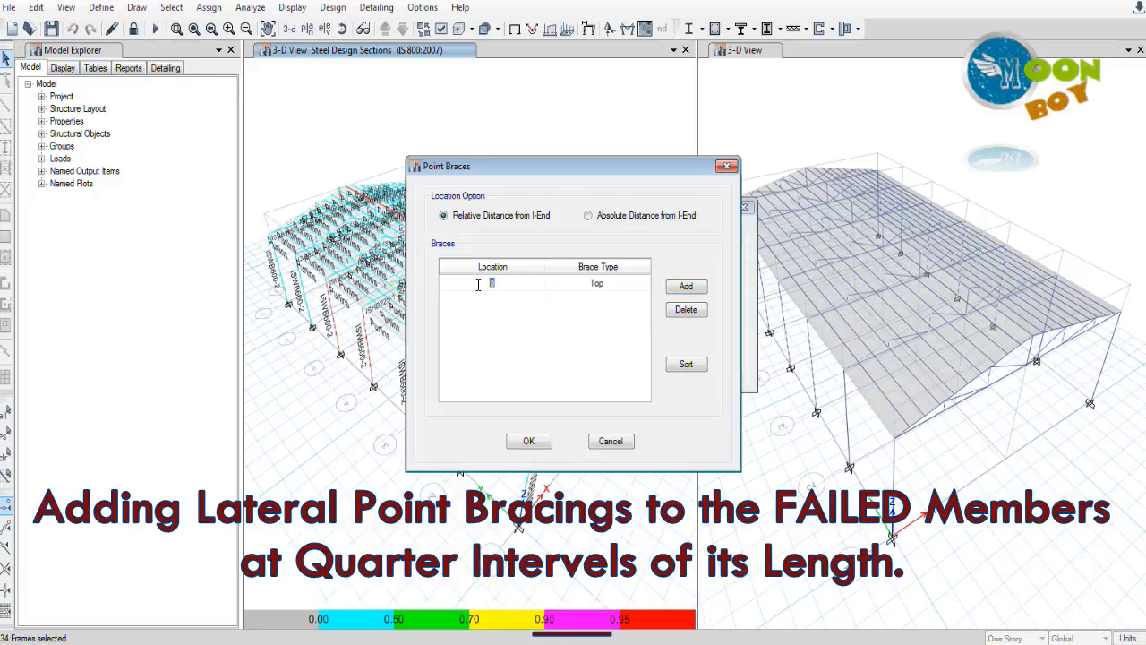
click(686, 286)
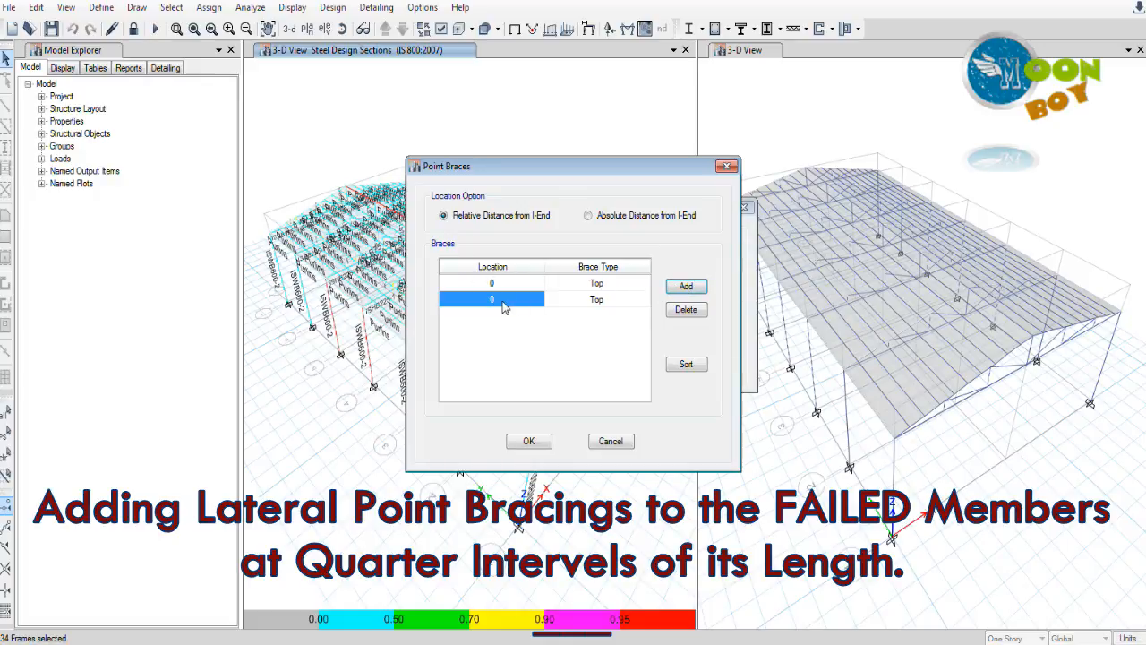
click(497, 297)
click(496, 284)
click(496, 283)
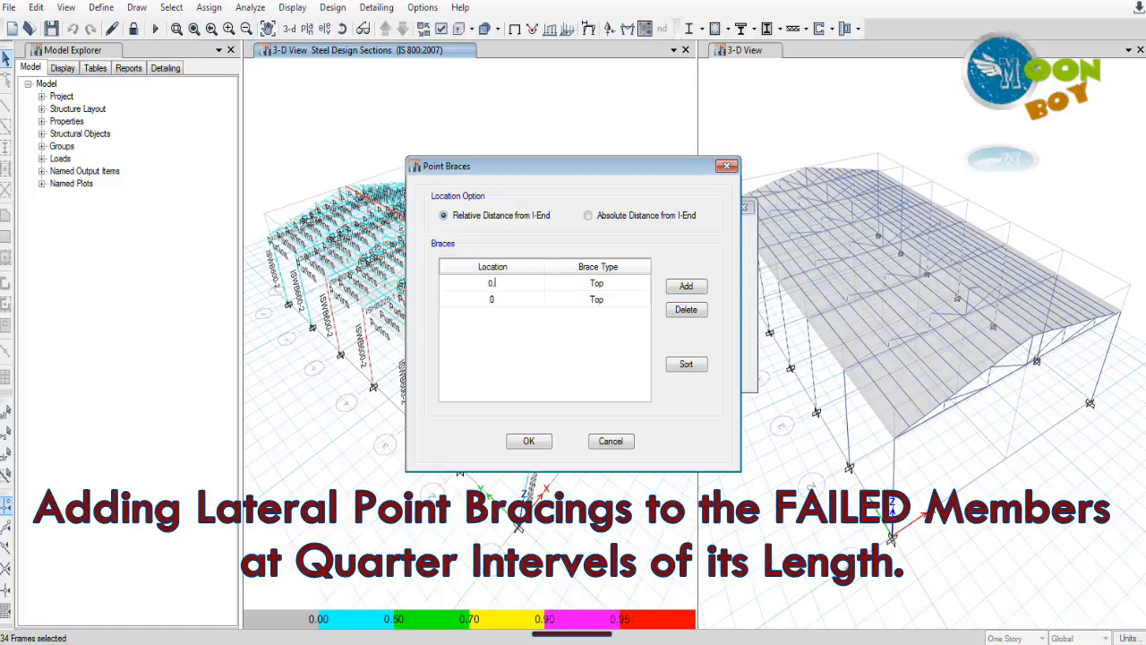
- Set the second point brace's location to 0.5, add a third Top brace at 0.75, and apply the lateral bracing
click(493, 301)
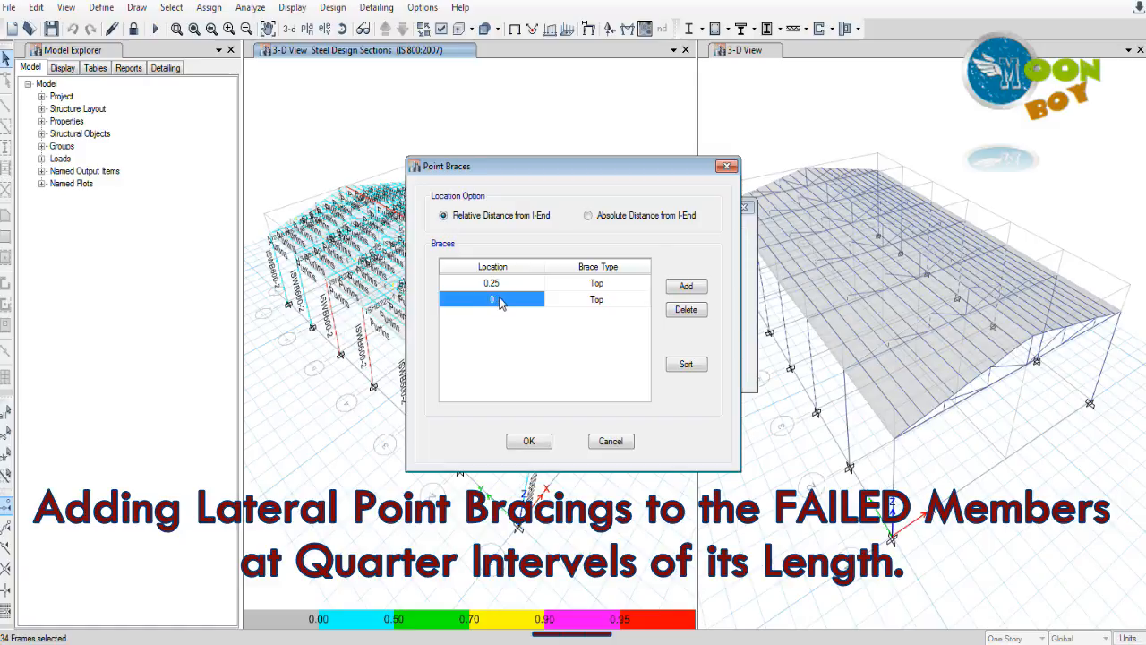
click(499, 298)
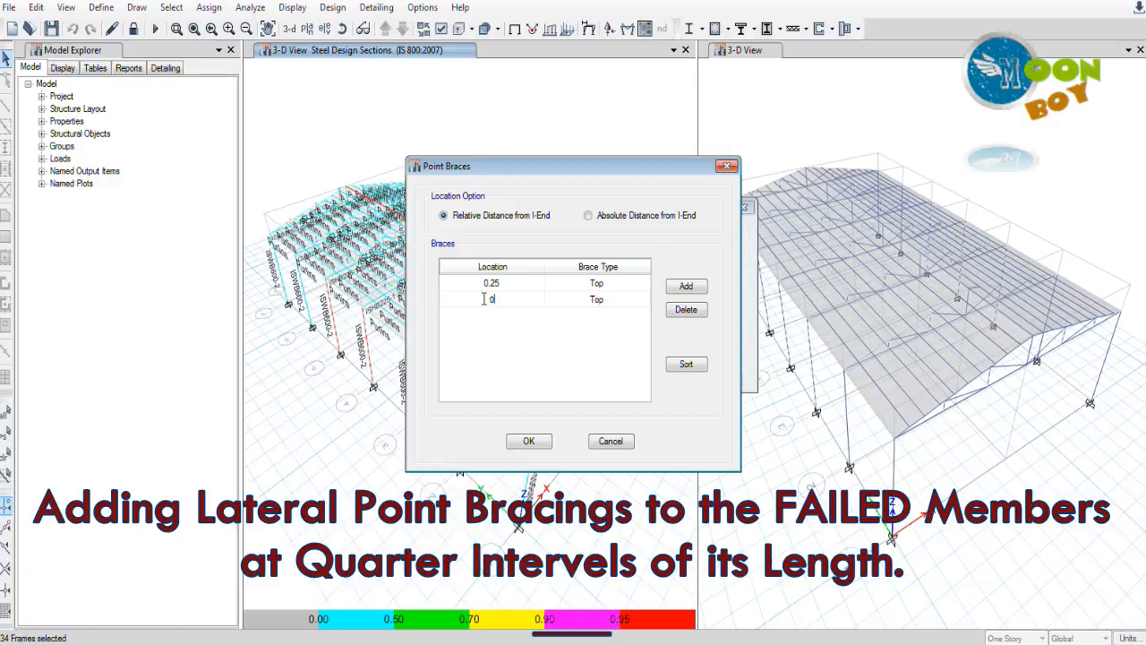
click(685, 286)
click(500, 315)
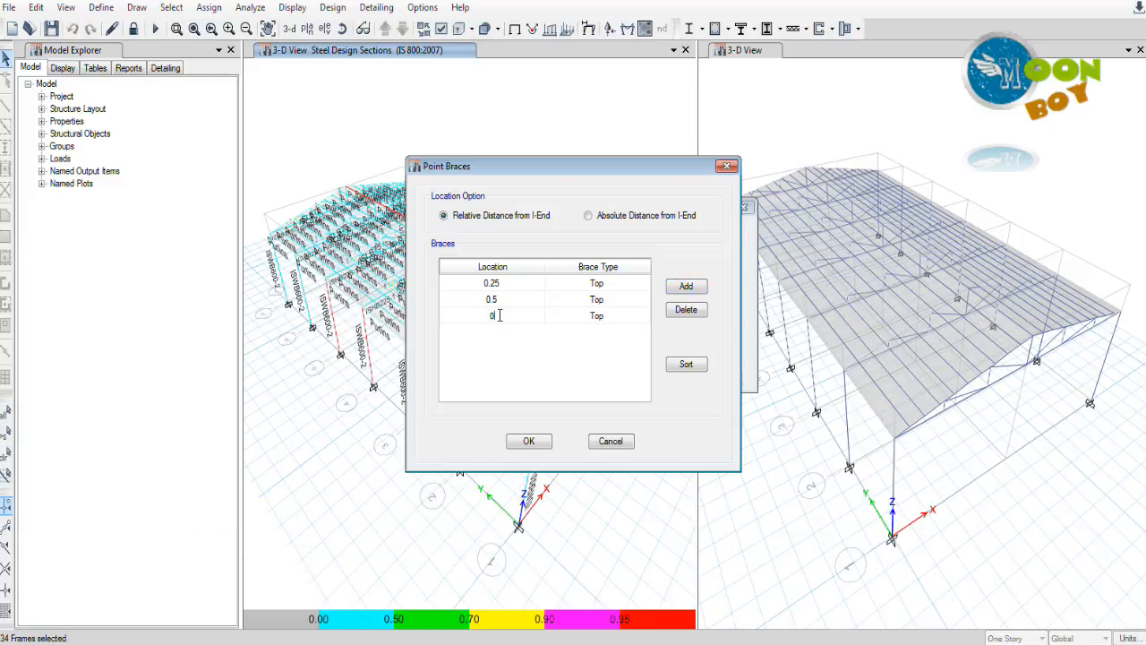
drag(499, 315, 483, 315)
text(0.75)
click(529, 442)
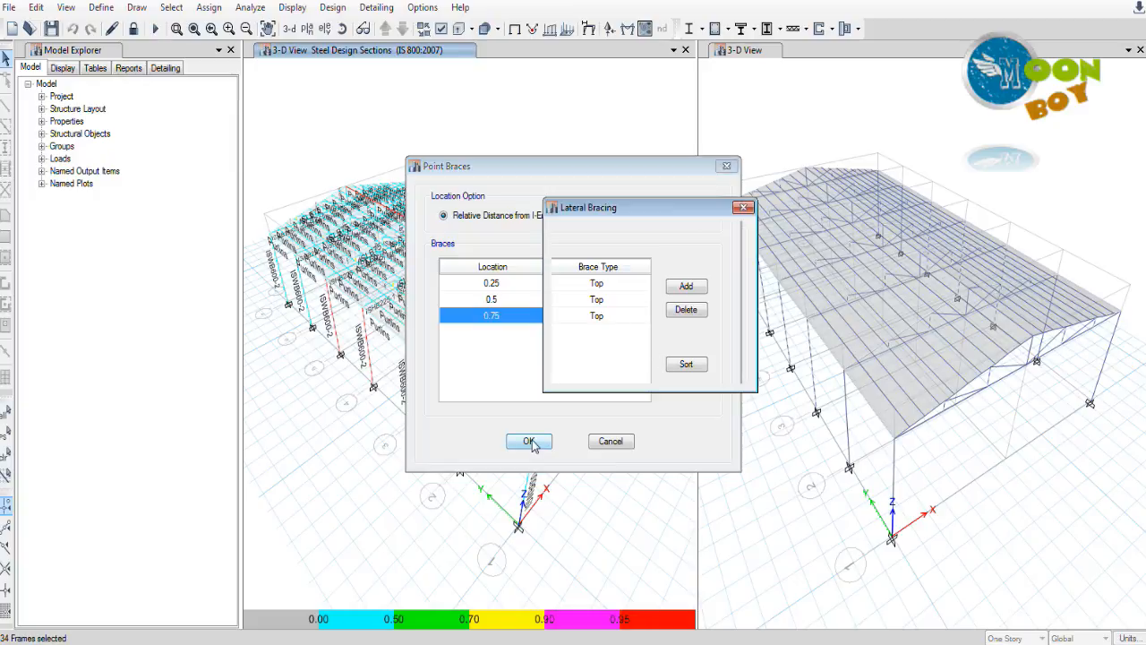
click(610, 362)
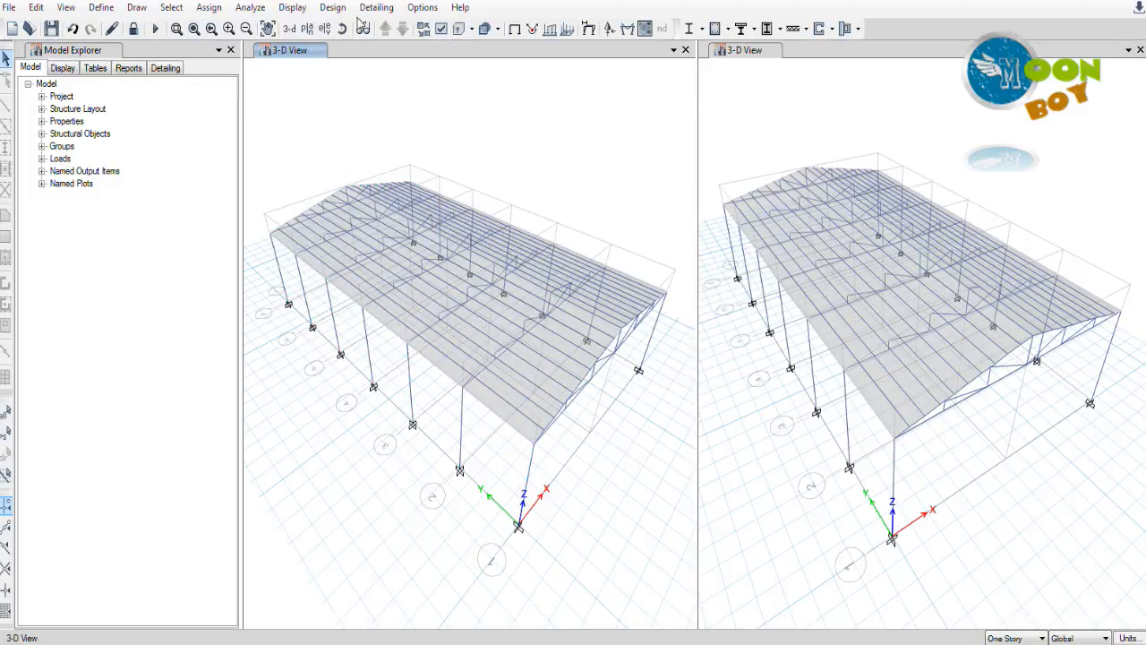
- Rerun the steel frame design check, declining both to reiterate and to select the frames with differing sections
click(332, 7)
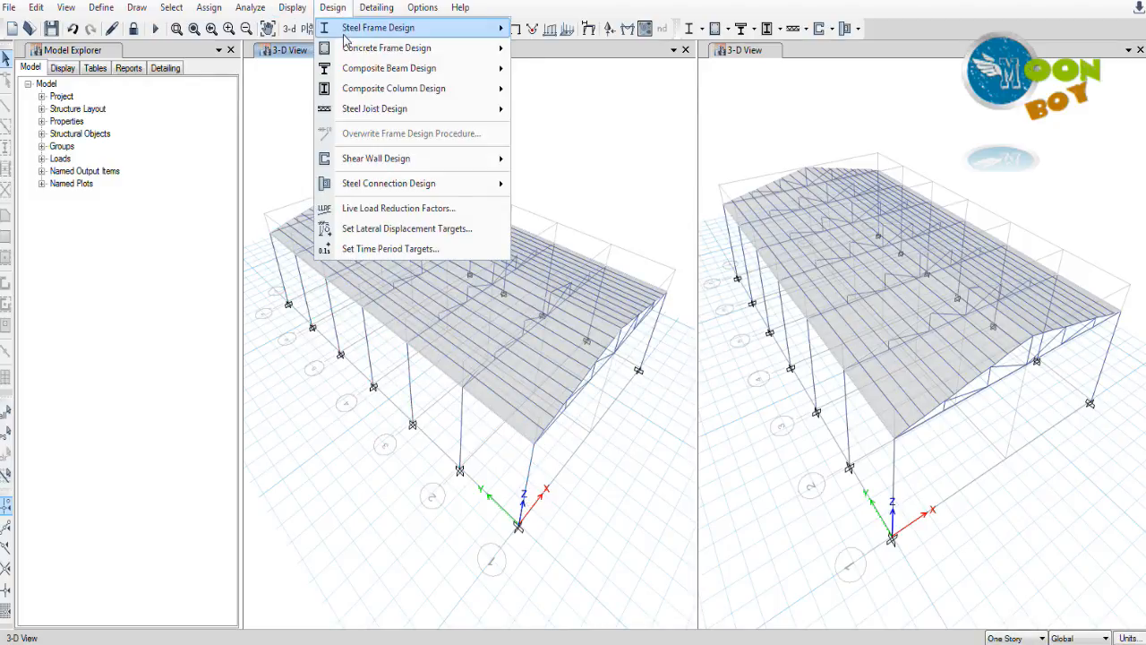
mouse_move(481, 31)
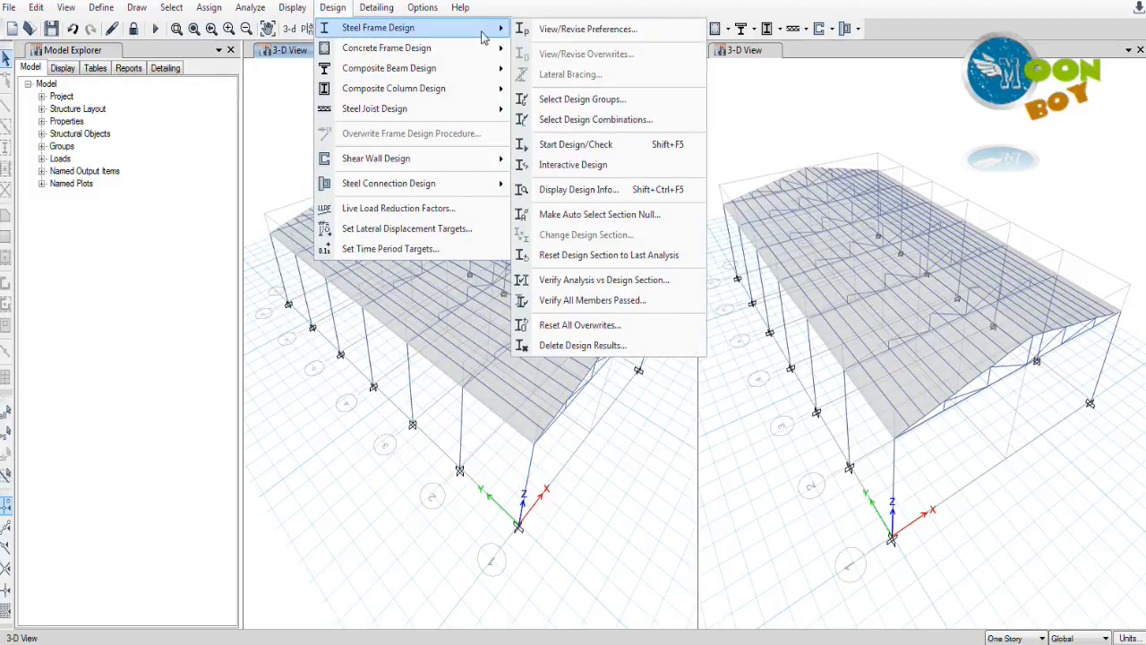
click(584, 148)
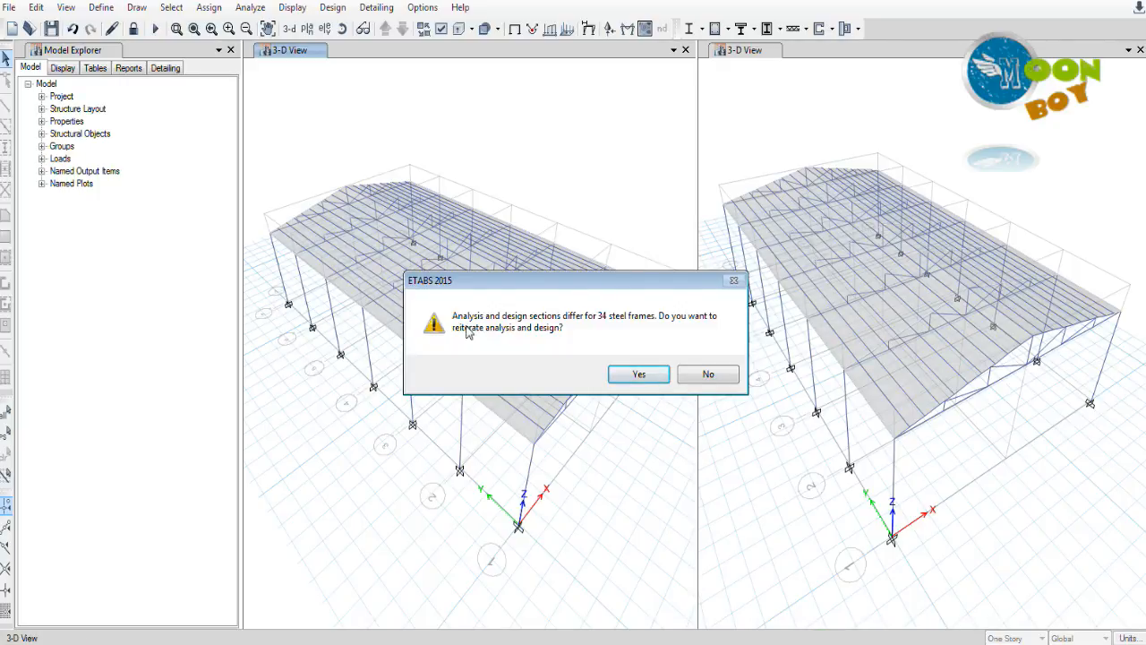
click(718, 380)
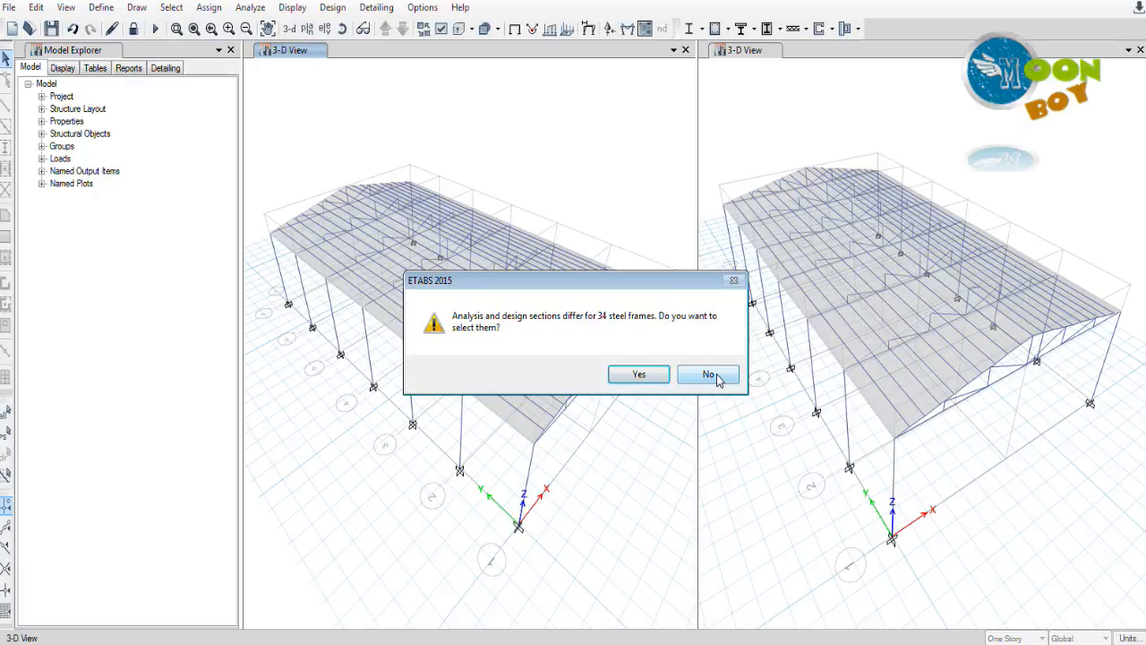
click(708, 374)
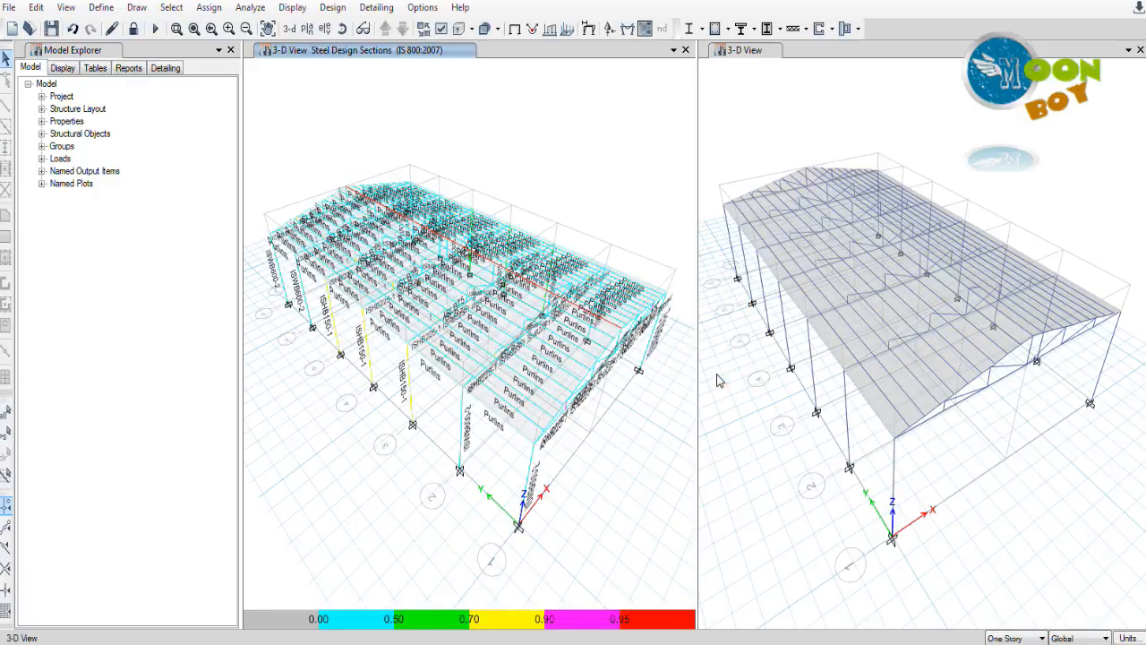
- Turn off auto select section assignments for the steel frames again, accepting the sections from the braced design
click(332, 7)
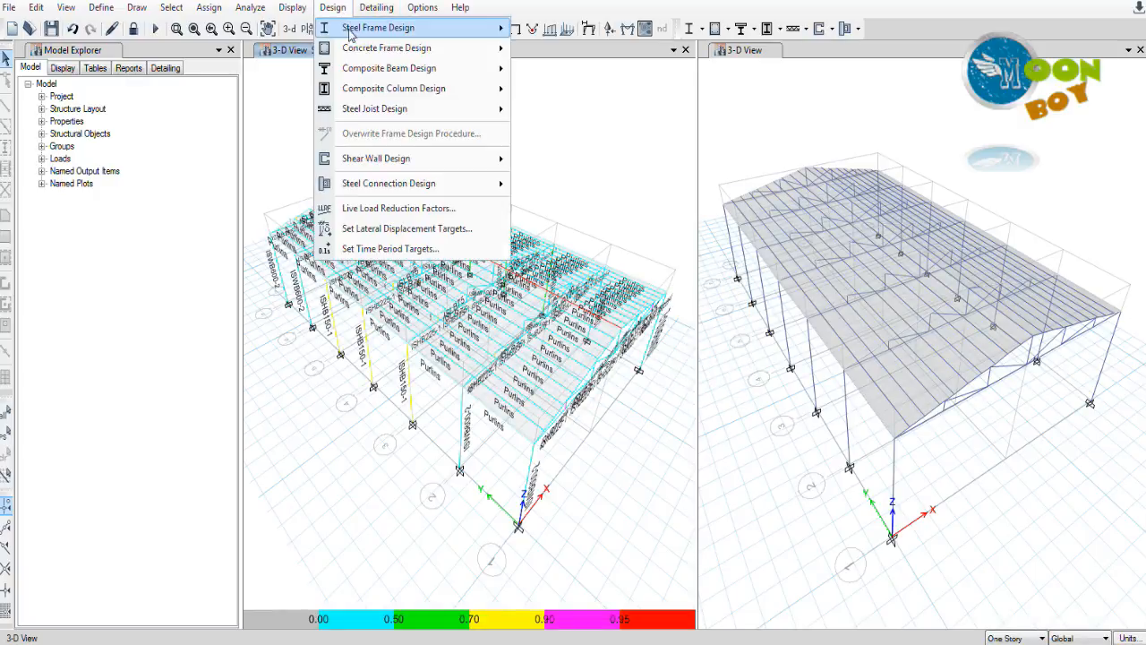
mouse_move(403, 27)
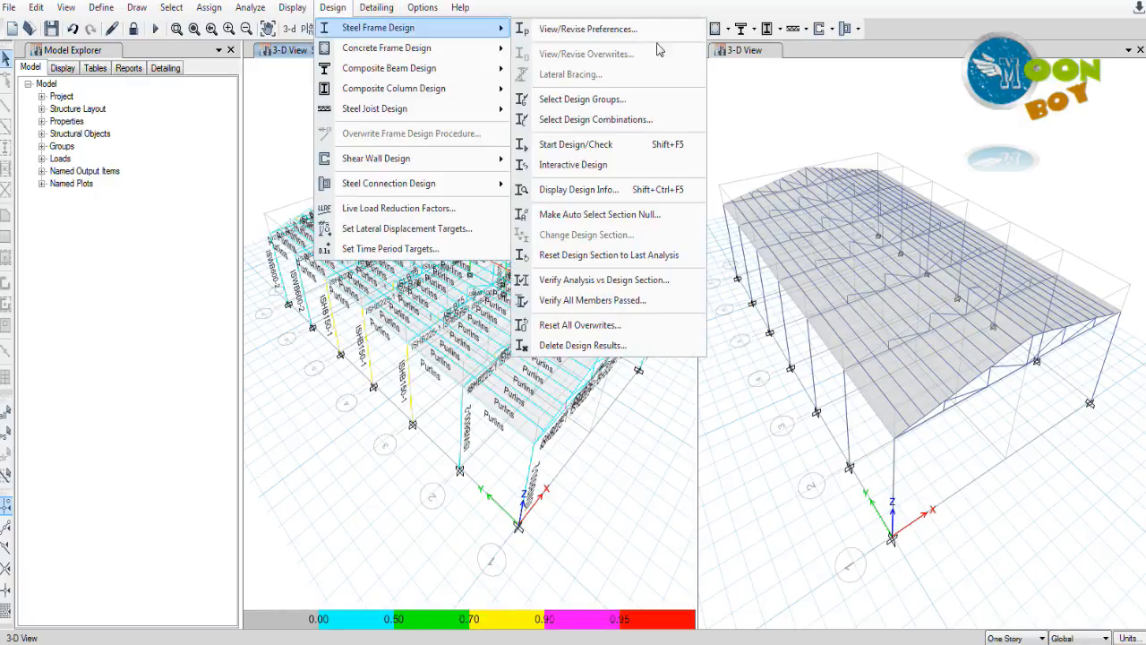
click(614, 219)
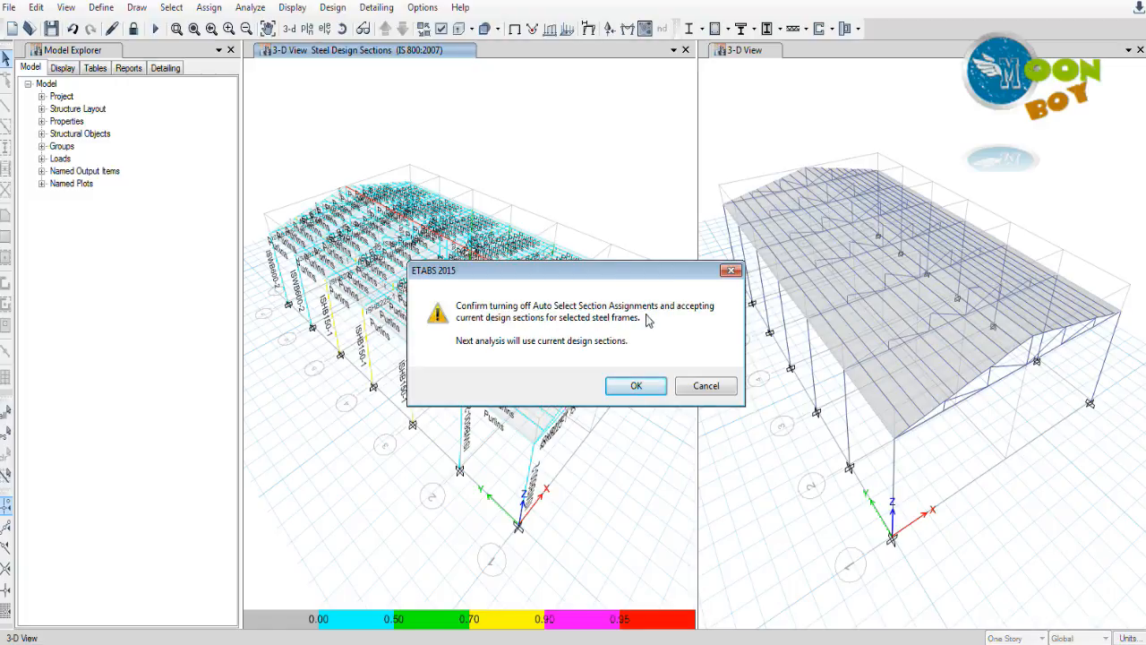
click(632, 385)
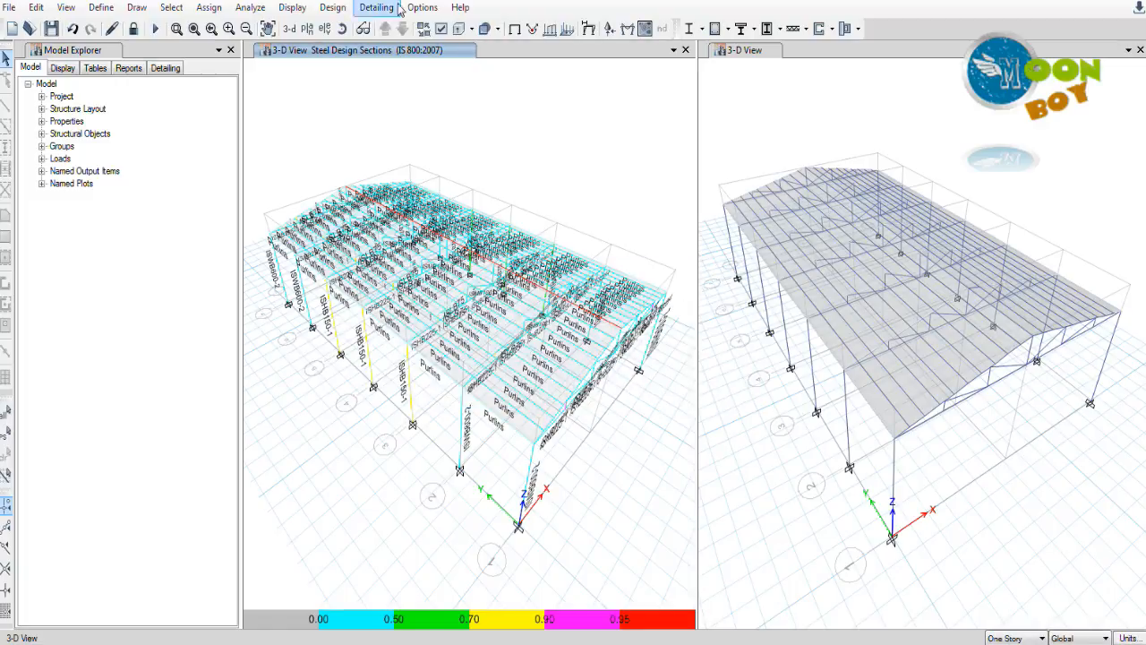
- Verify whether all steel members passed, and select the frames that failed the stress/capacity check
click(333, 8)
mouse_move(349, 29)
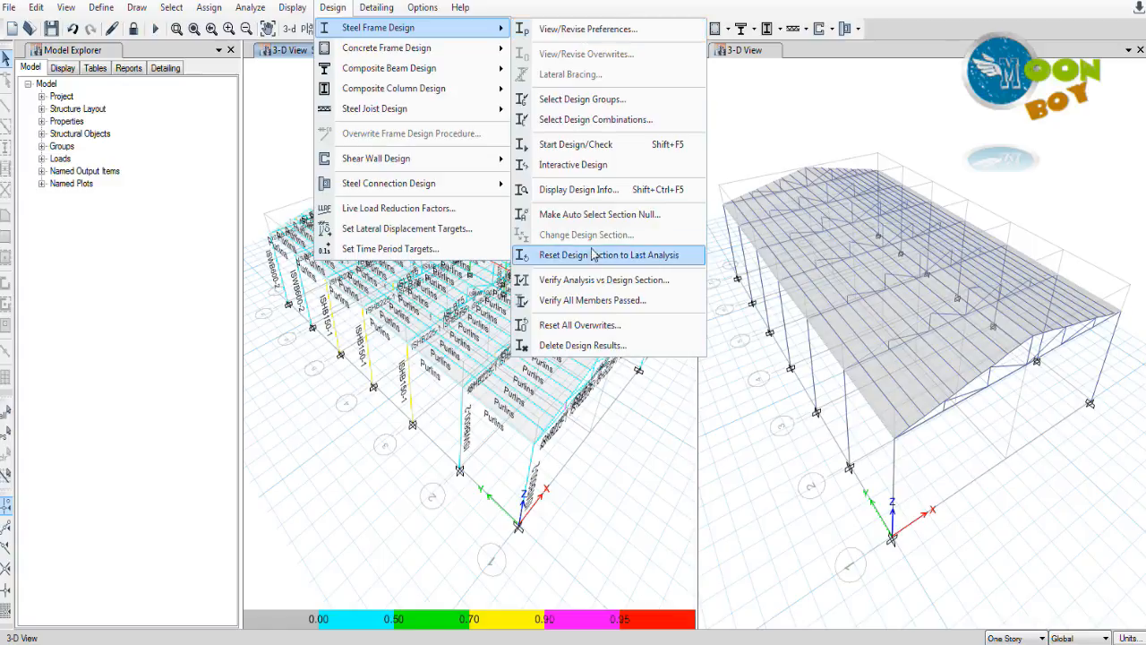
click(594, 300)
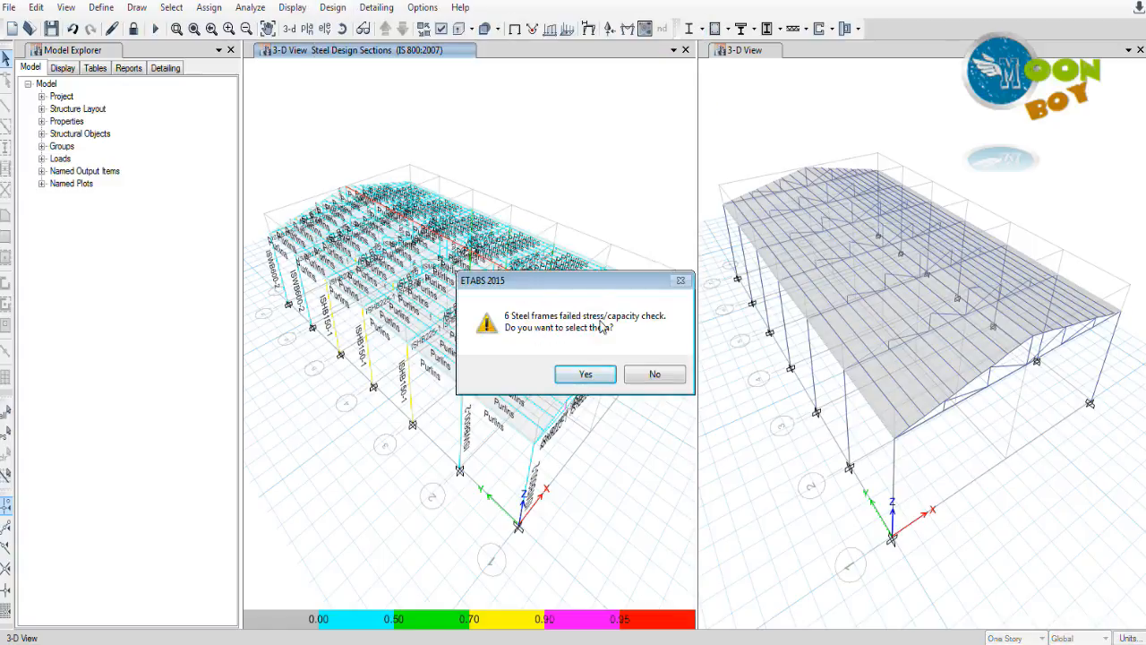
click(586, 374)
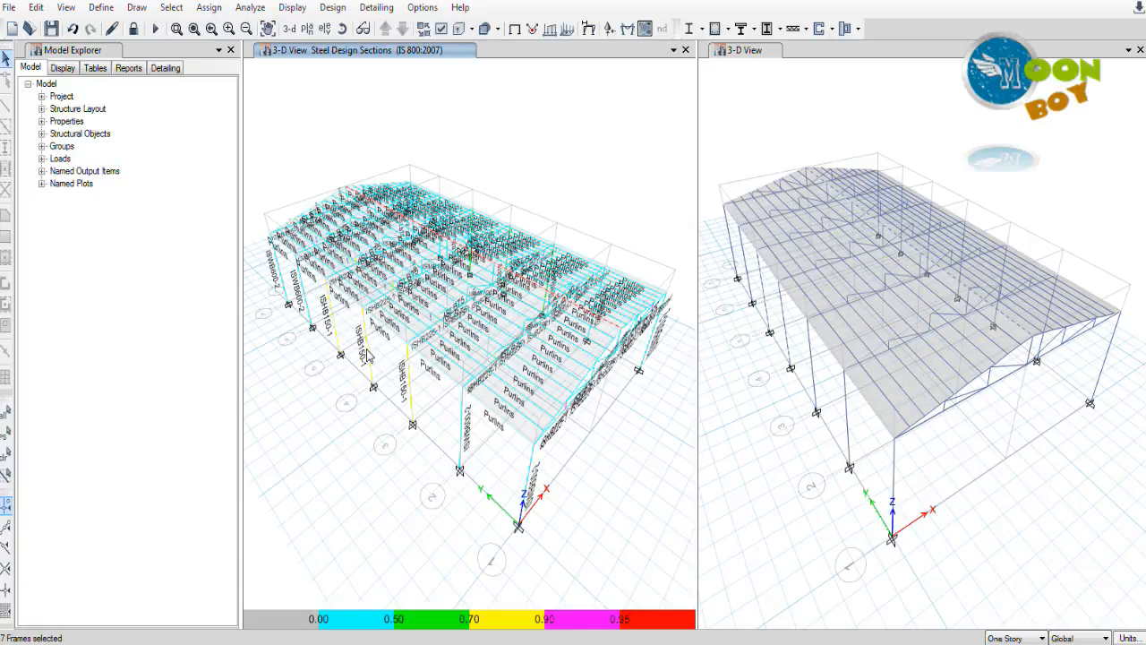
click(412, 387)
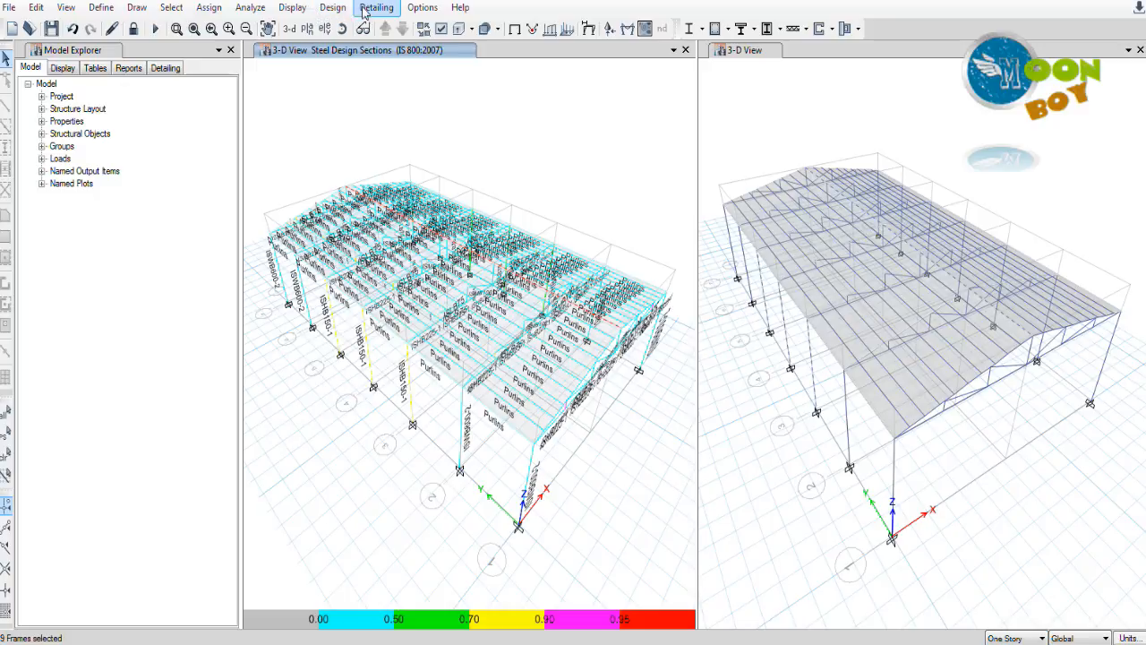
click(333, 7)
mouse_move(364, 36)
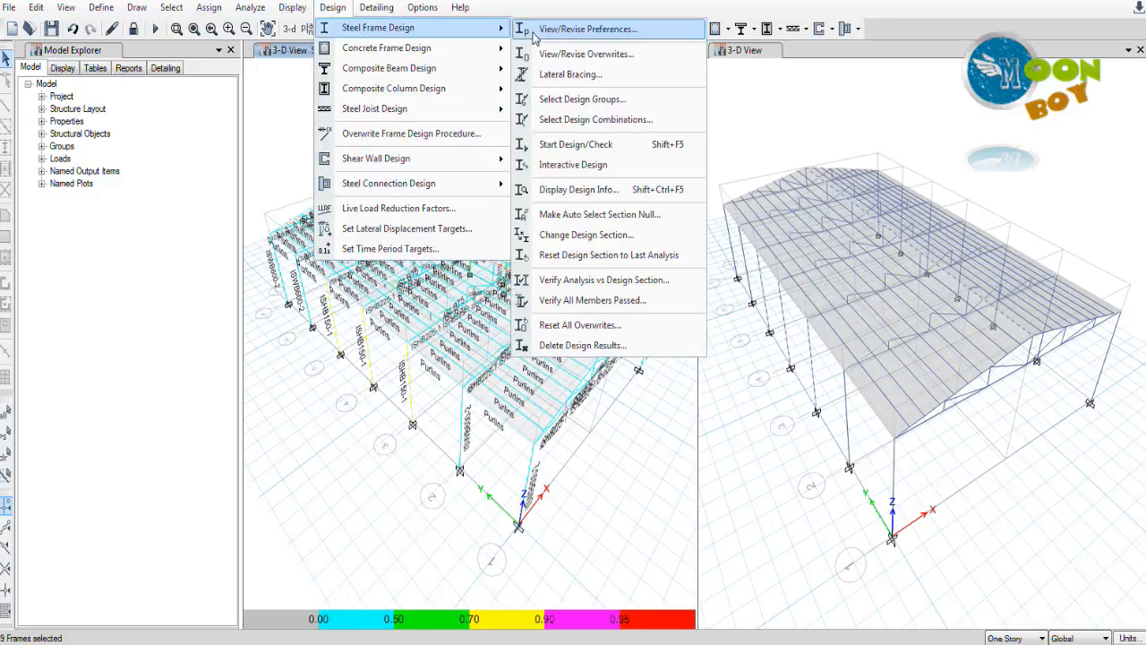
click(564, 76)
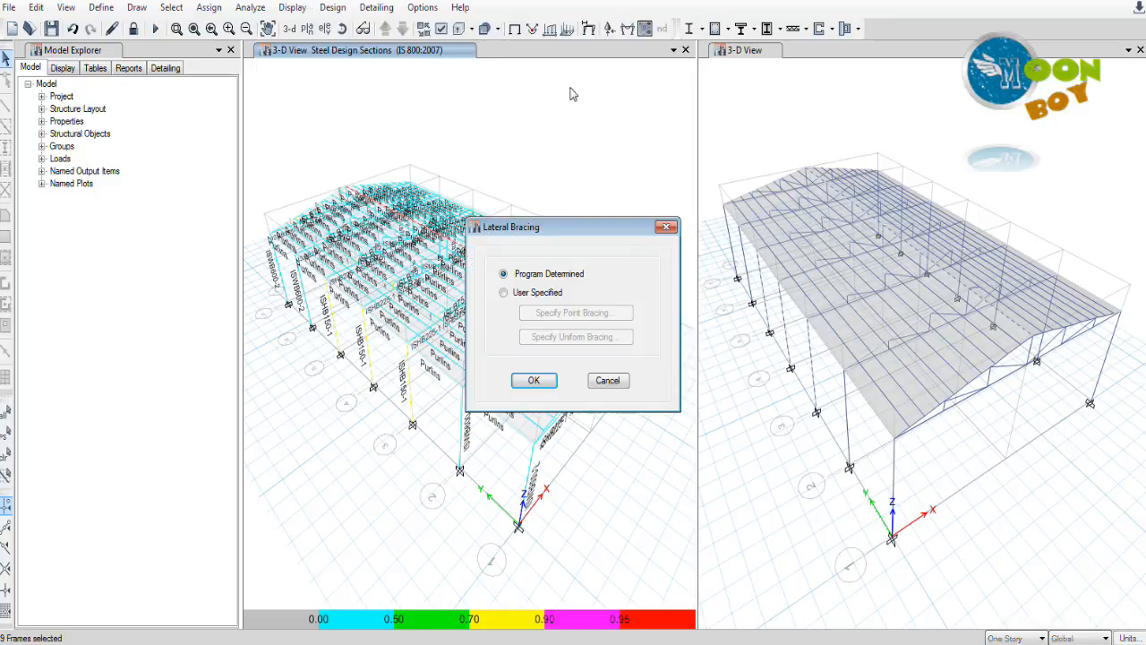
click(540, 294)
click(571, 315)
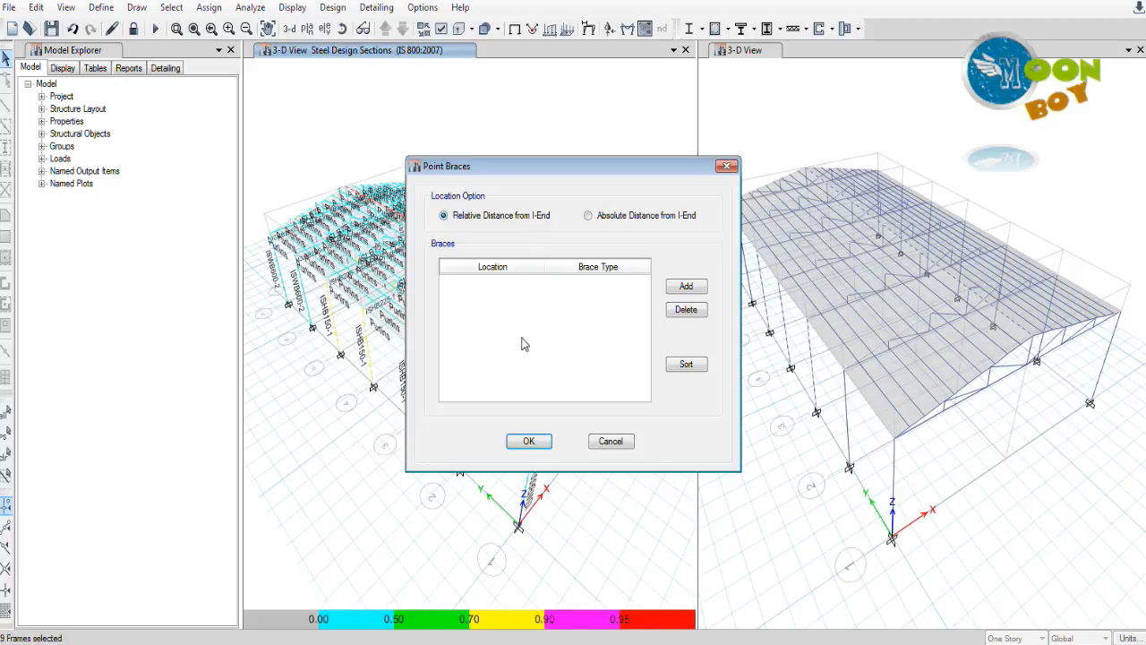
click(729, 166)
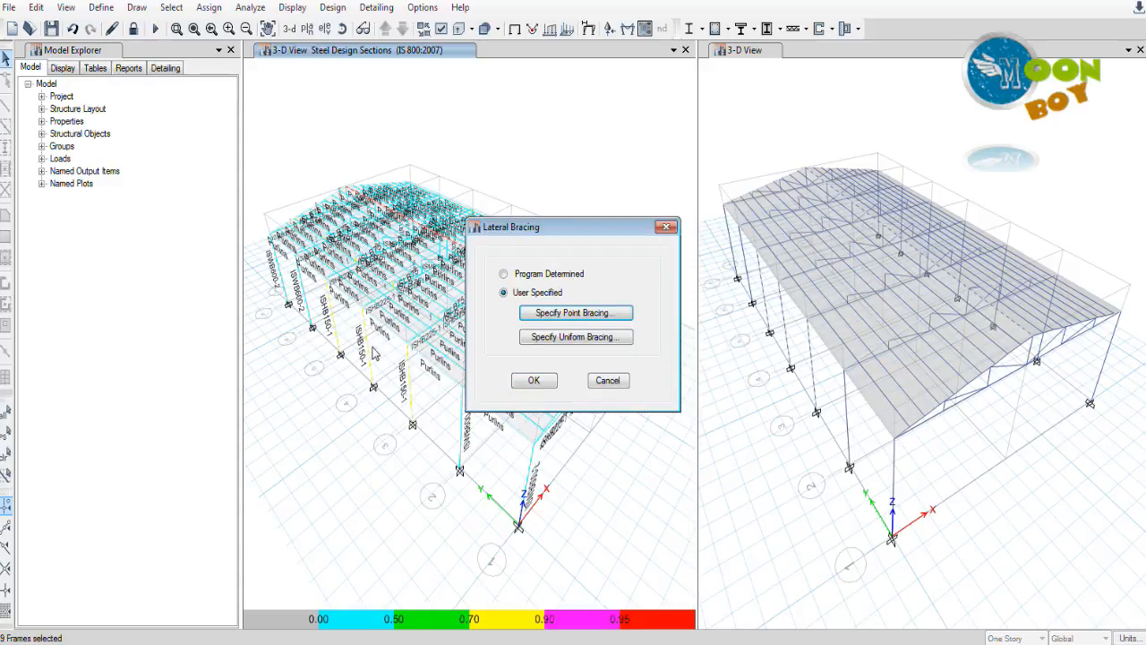
click(667, 228)
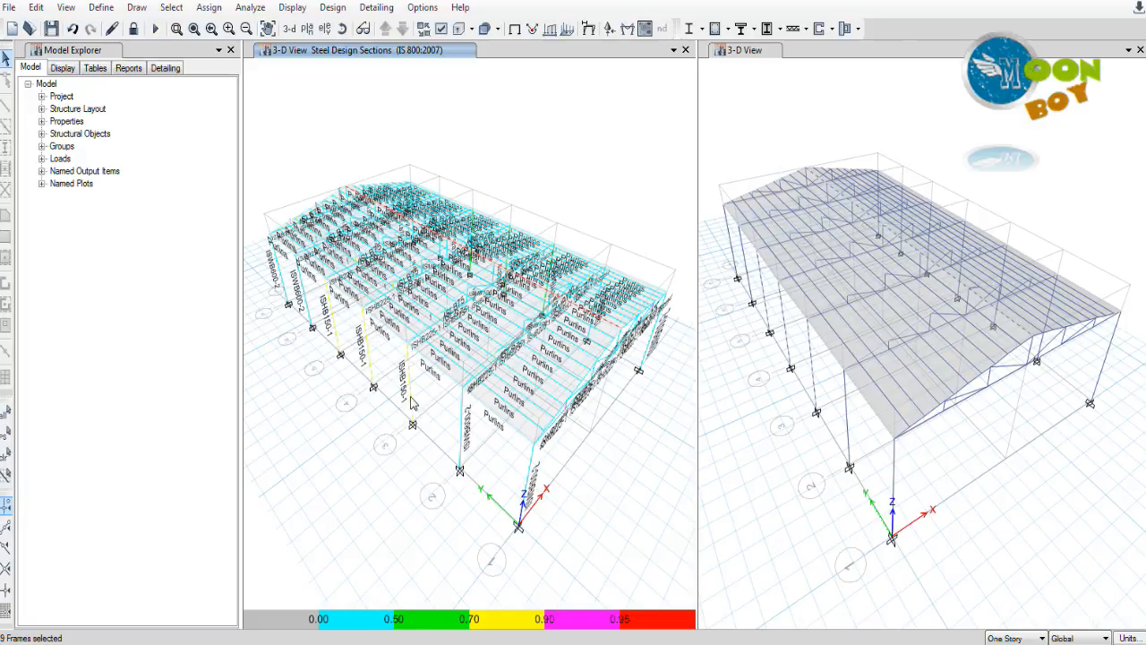
click(333, 318)
click(338, 9)
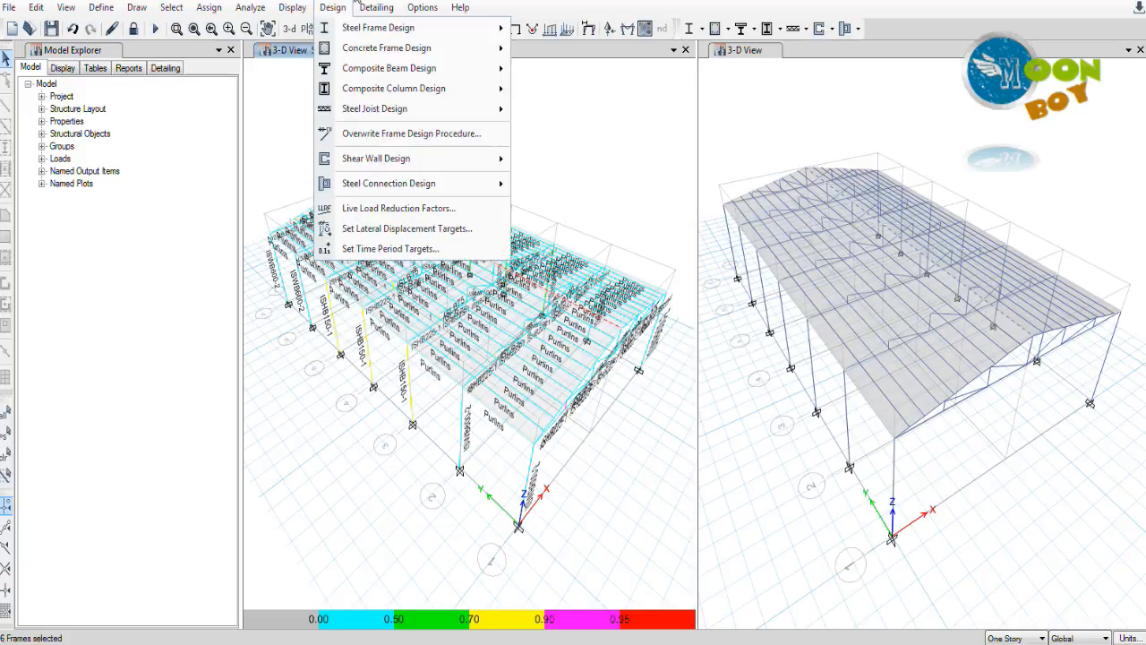
click(333, 7)
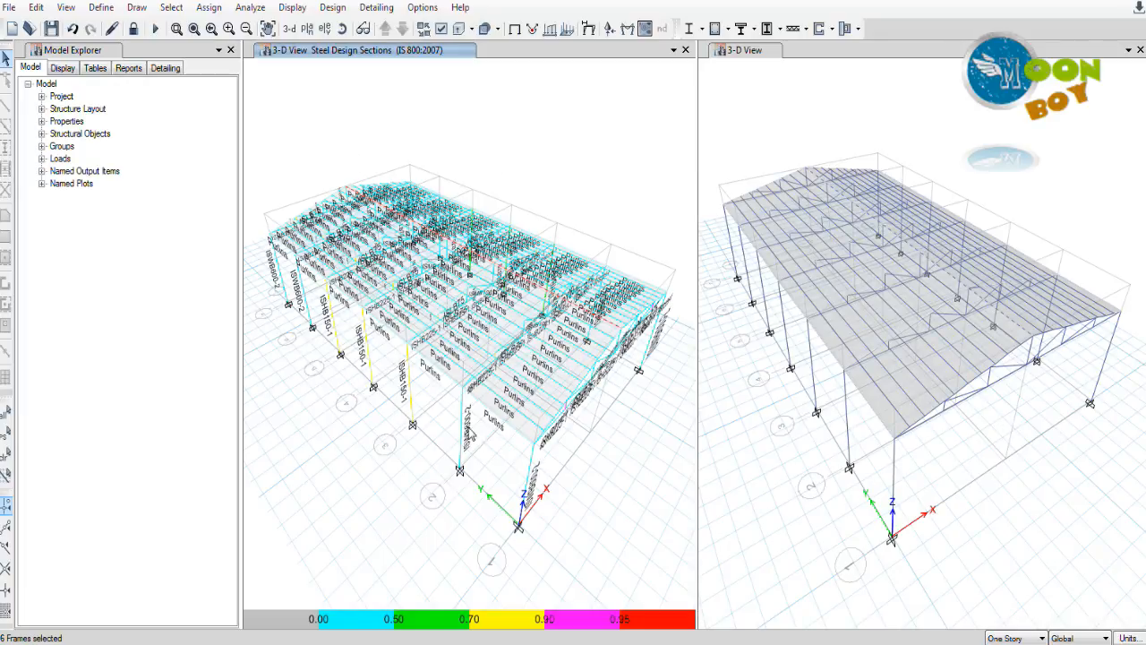
- Examine the steel stress check information and the design details of the ISWB600-2 column at grid line 2
right_click(465, 431)
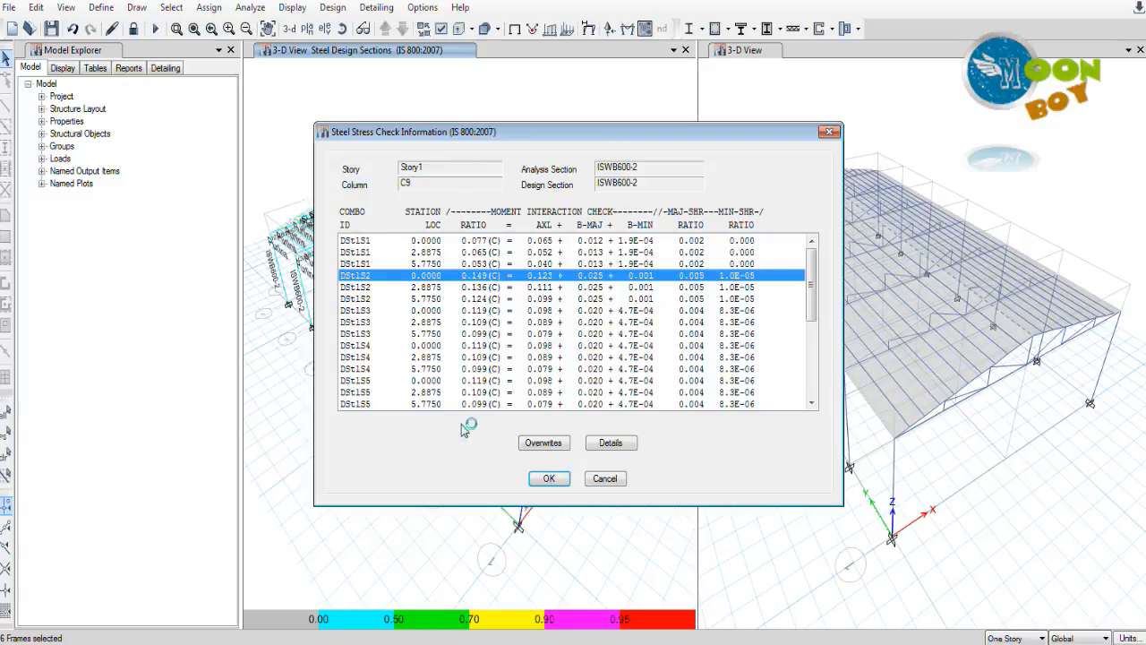
click(609, 442)
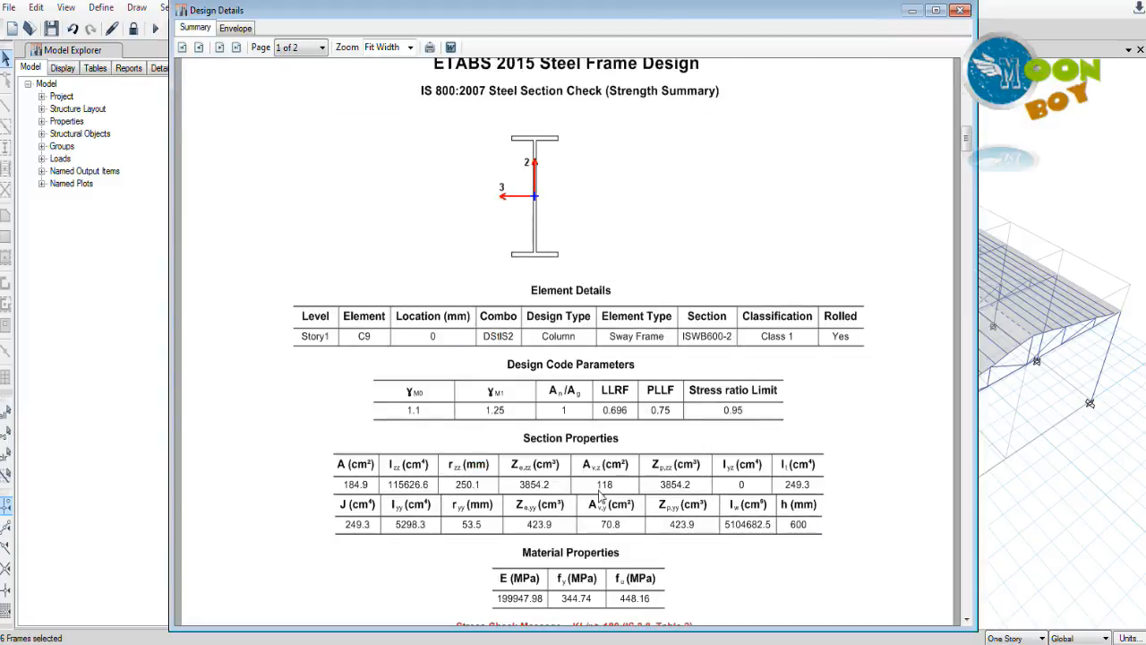
click(962, 10)
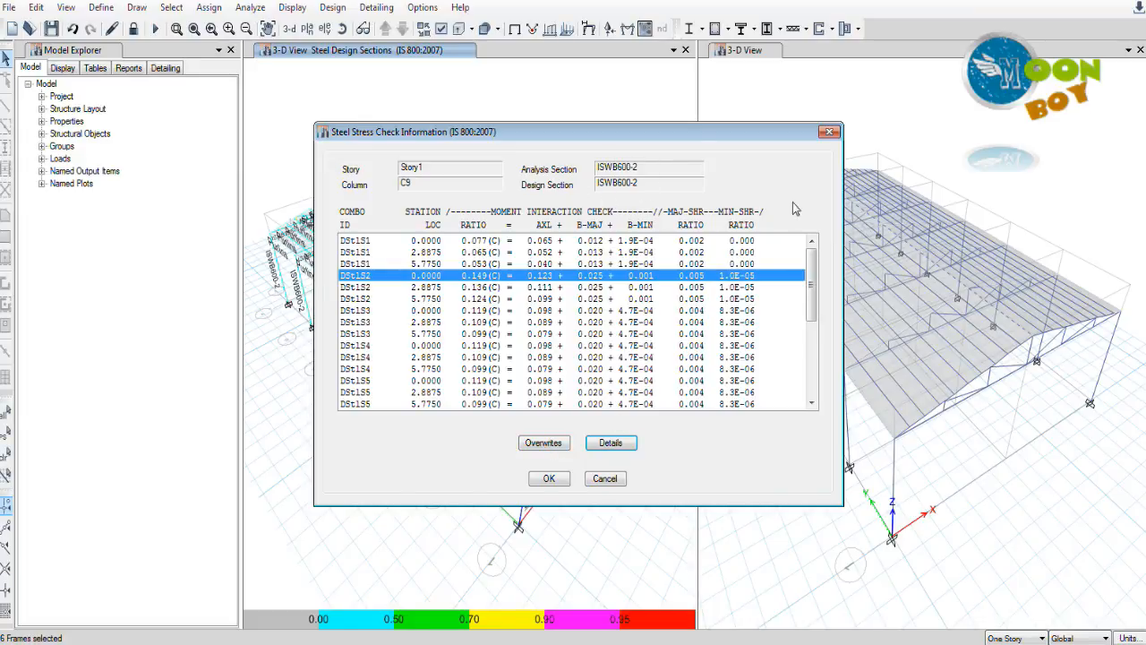
click(829, 132)
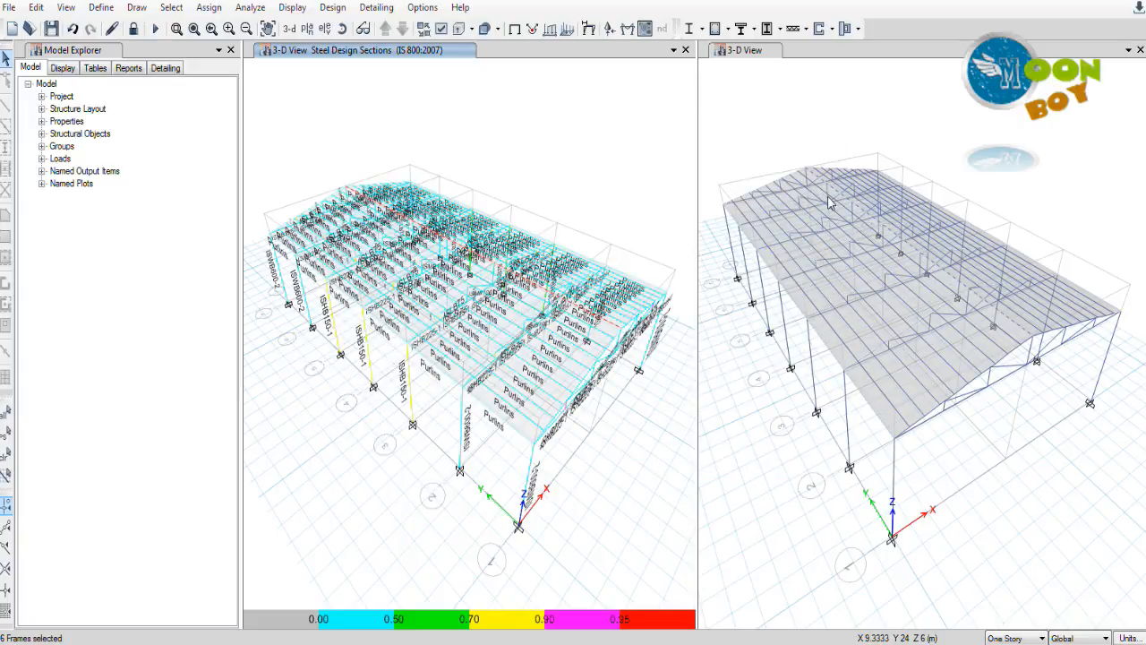